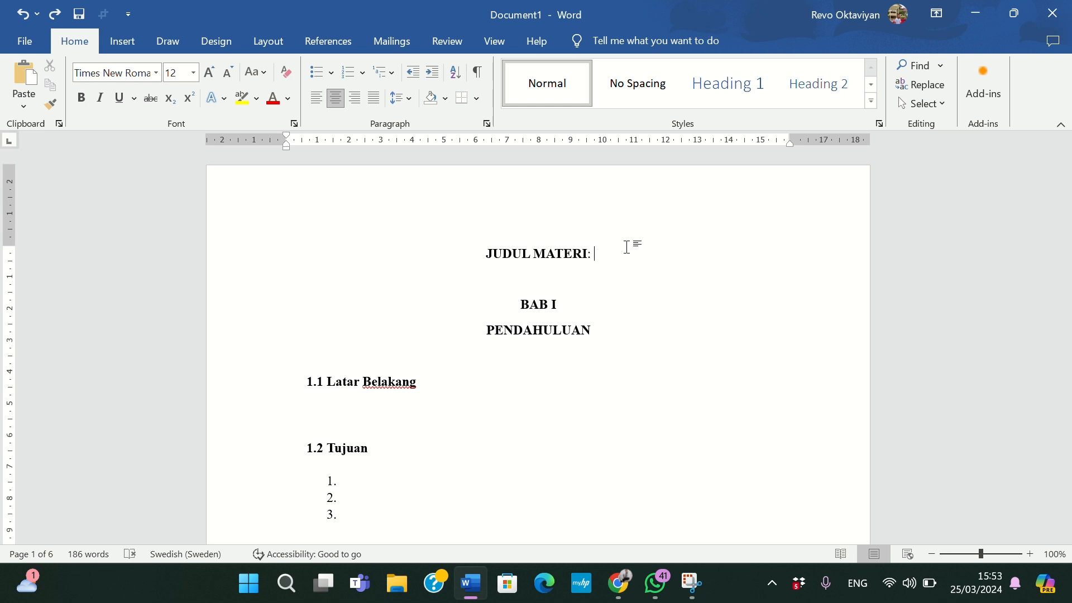
# Step: Complete the JUDUL MATERI title line with "HURUF KAPITAL"
pyautogui.write('HURUF KA')
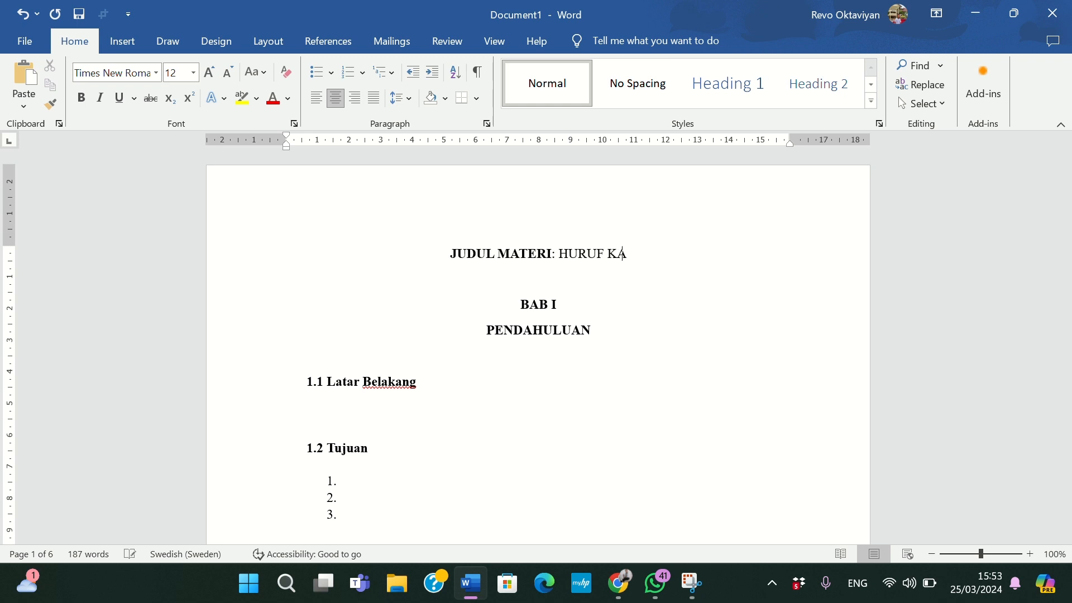
pyautogui.write('PITAL')
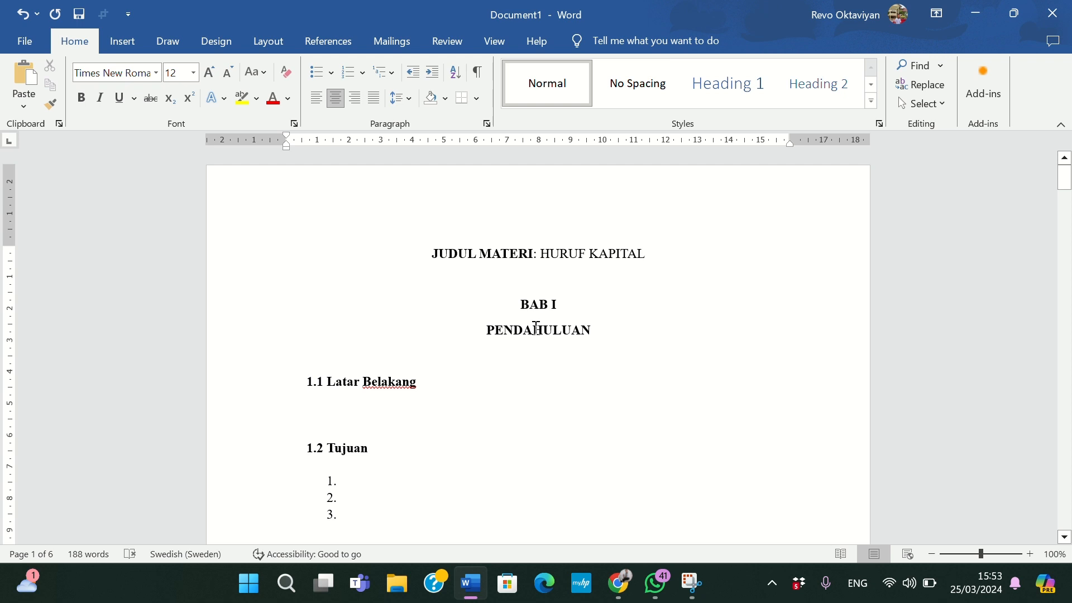
# Step: Under 1.1 Latar Belakang, add "TERDIRI DARI 3 PARAGRAF, MASING-MASING PARAGRAF TERDIRI DARI 3 KALIMAT. PARAGRAF TERAKHIR DITAMBAHKAN 1 KALIMAT URGENSI. PARAGRAF TERAKHIR ADA 4 KALIMAT."
pyautogui.scroll(-3, 536, 328)
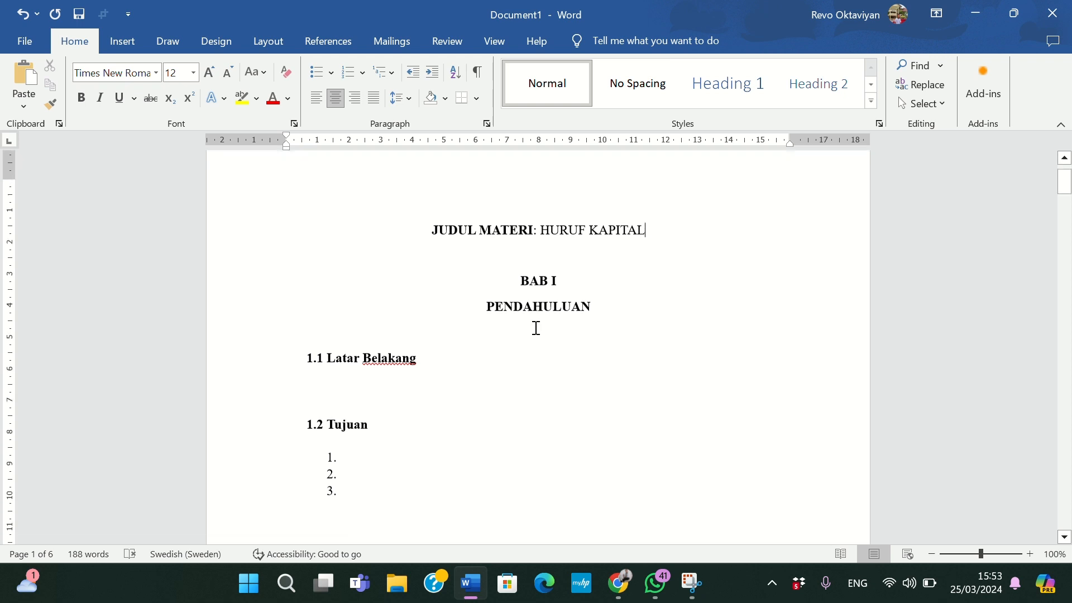
pyautogui.click(398, 316)
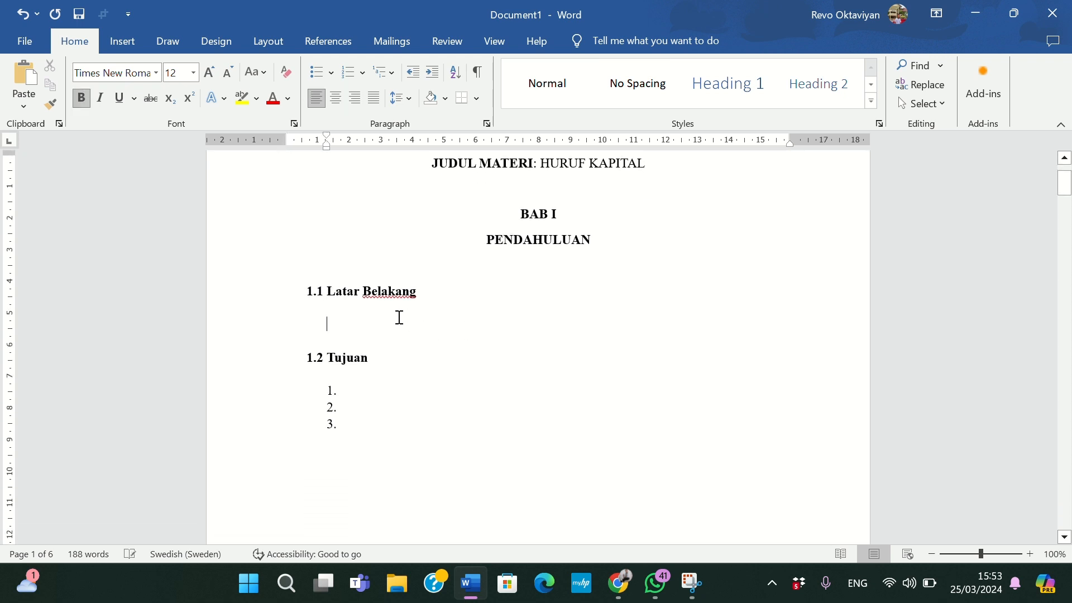
pyautogui.click(372, 308)
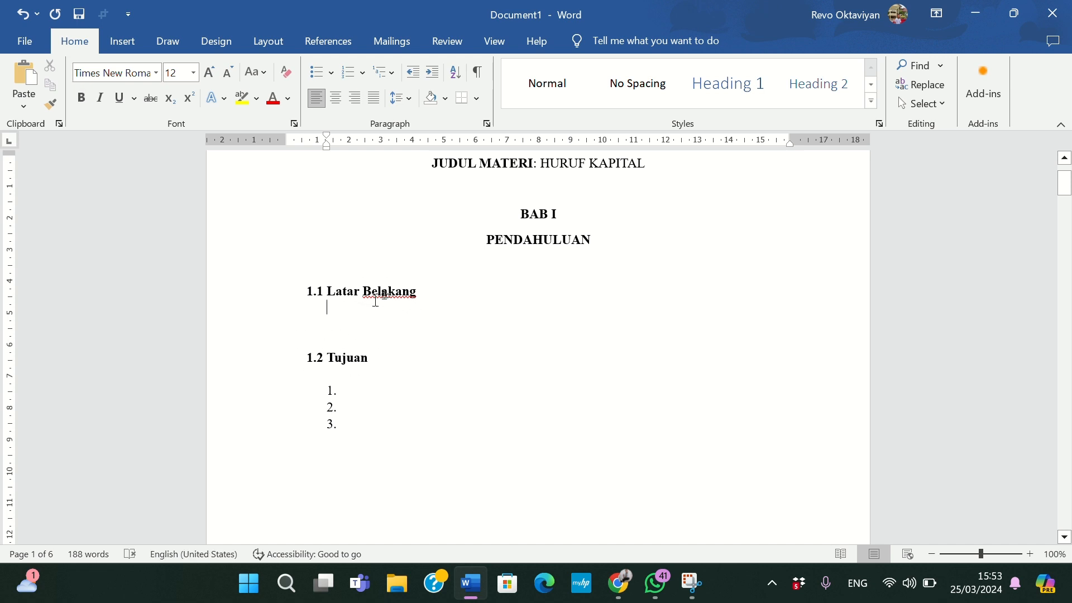
pyautogui.write('TERDIRI DARI 3 PARAGRAF, MASING-MASING PARAGRAF TERDIRI DARI 3 KALIMAT. PARAGRAF TERAKHIR DITAMBAHKAN 1 KALIMAT URGENSI. PARAGRAF TERAKHIR ADA 4 KALIMAT.')
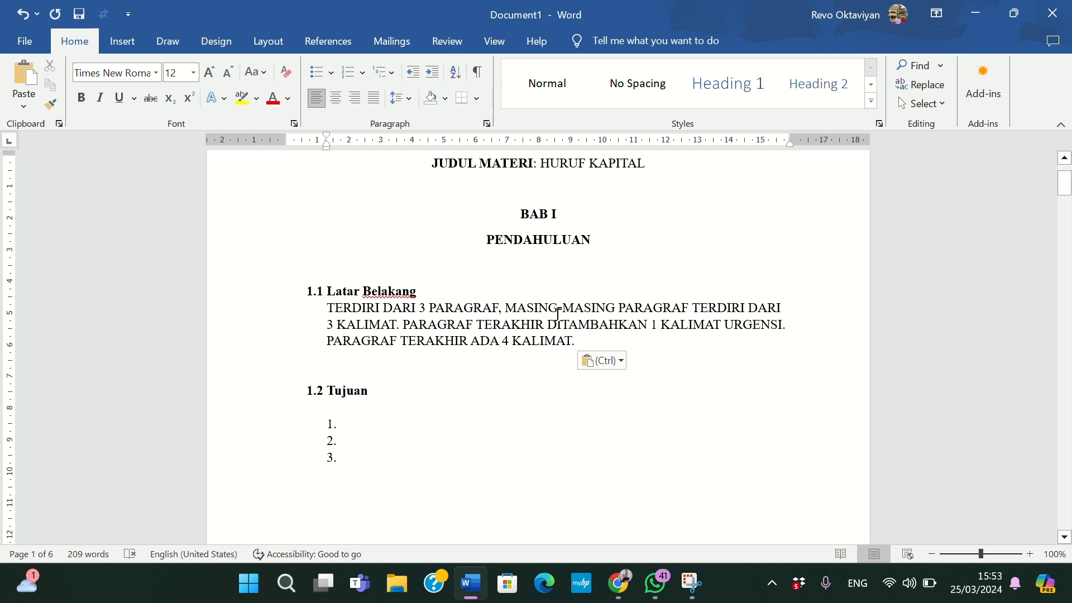
# Step: Add a new line to the Latar Belakang note reading "KALIMAT URGENSI: Pentingnya kegiatan ini dilaksanakan untuk ....."
pyautogui.press('Return')
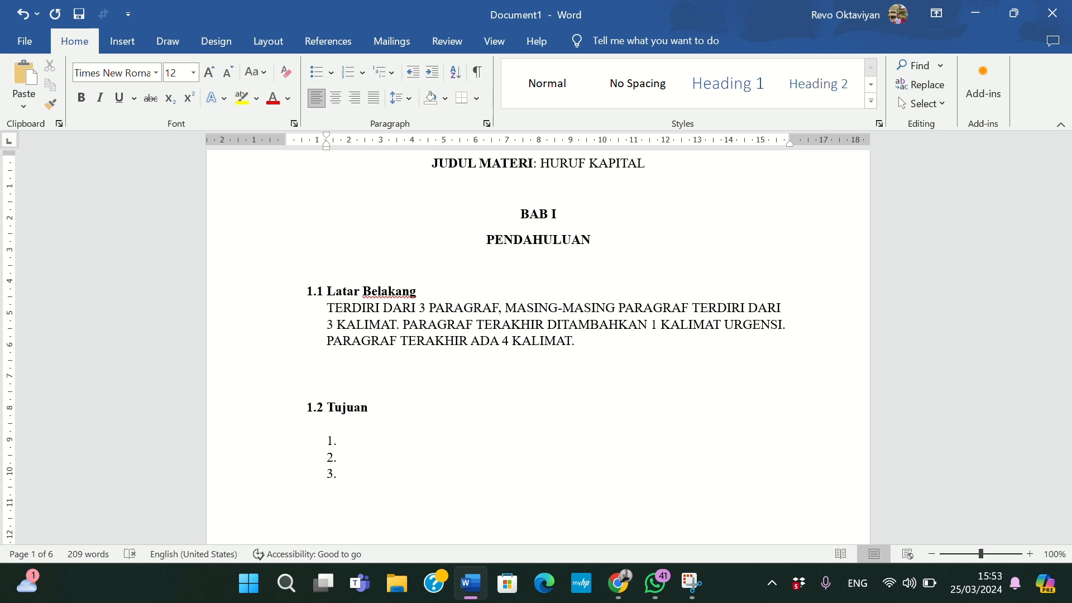
pyautogui.write('KALIMAT URGENSU')
pyautogui.press('BackSpace')
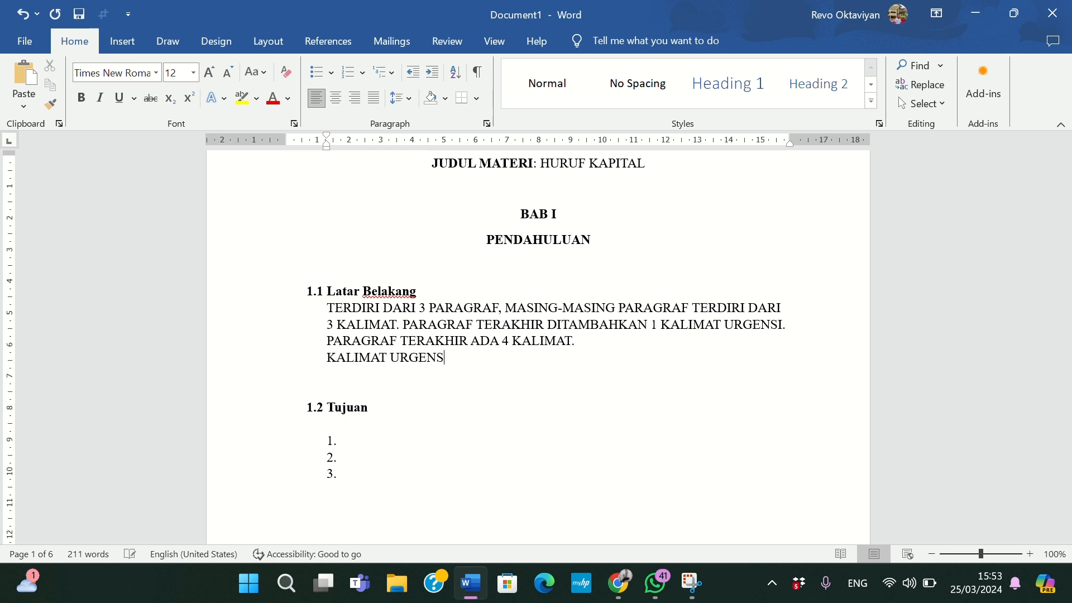
pyautogui.write('I:')
pyautogui.write('Pentingnya kegia')
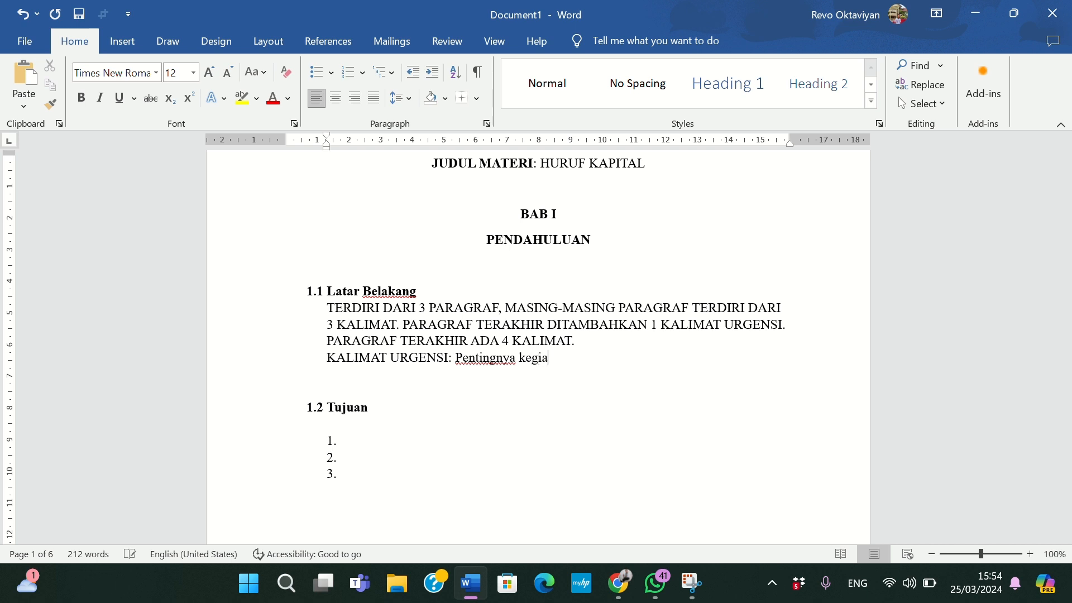
pyautogui.write('tan ini')
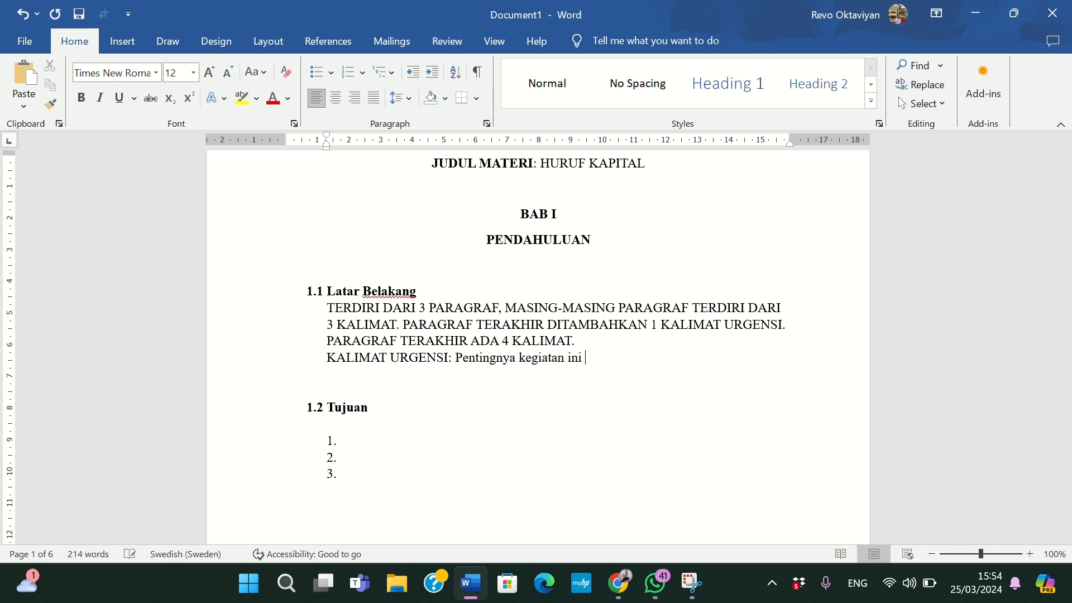
pyautogui.write(' dilaksanakan untuk')
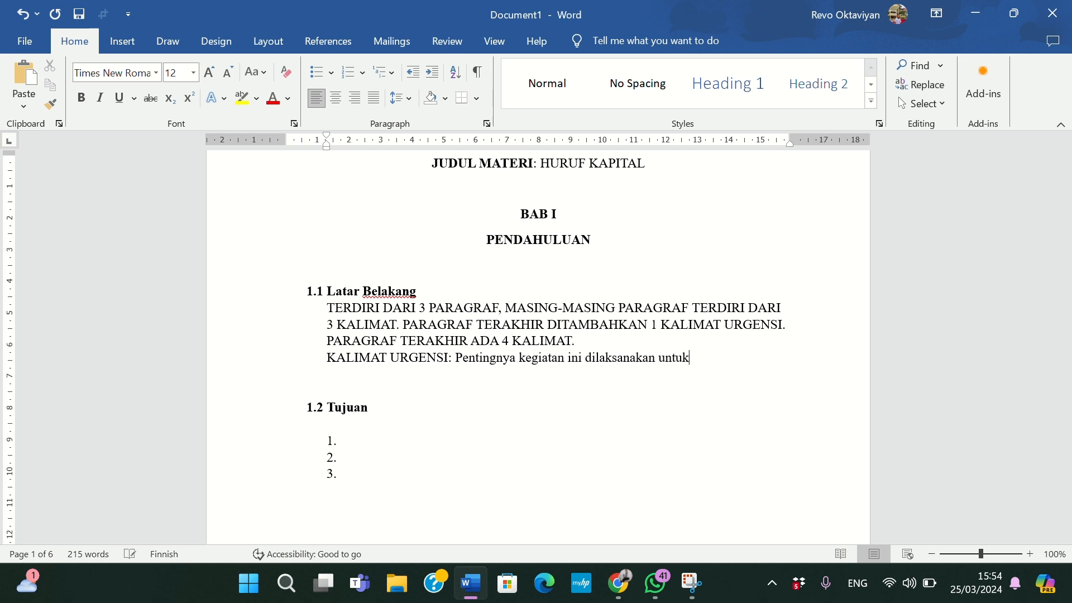
pyautogui.write(' .....')
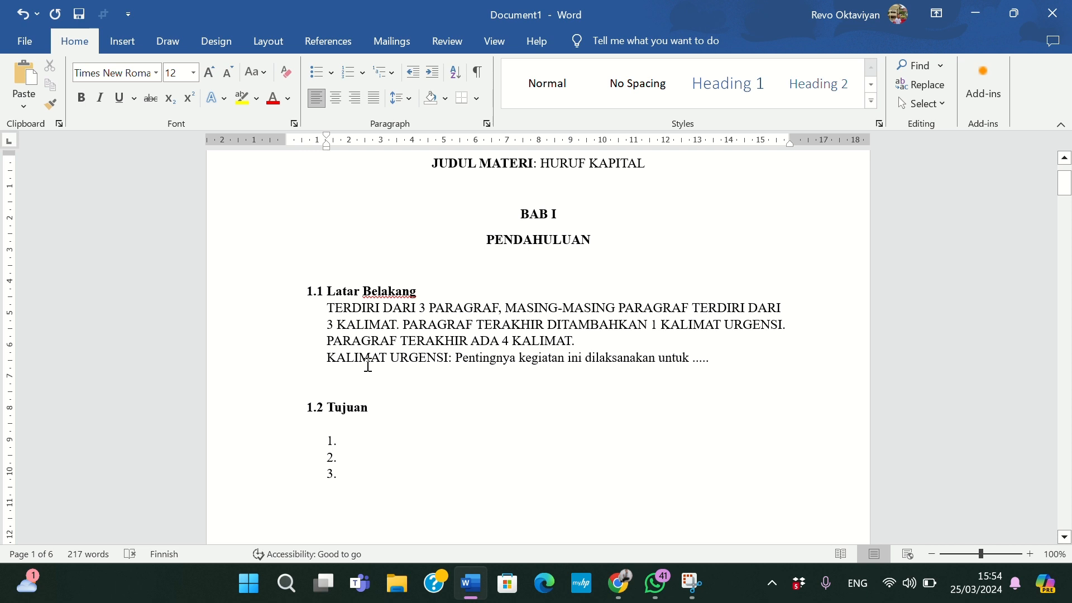
# Step: Below the KALIMAT URGENSI line, add the bold note "DILARANG MENGGUNAKAN KATA HUBUNG ATAU KALIMAT KONJUNGSI PADA AWAL KALIMAT."
pyautogui.scroll(-1, 364, 359)
pyautogui.click(355, 344)
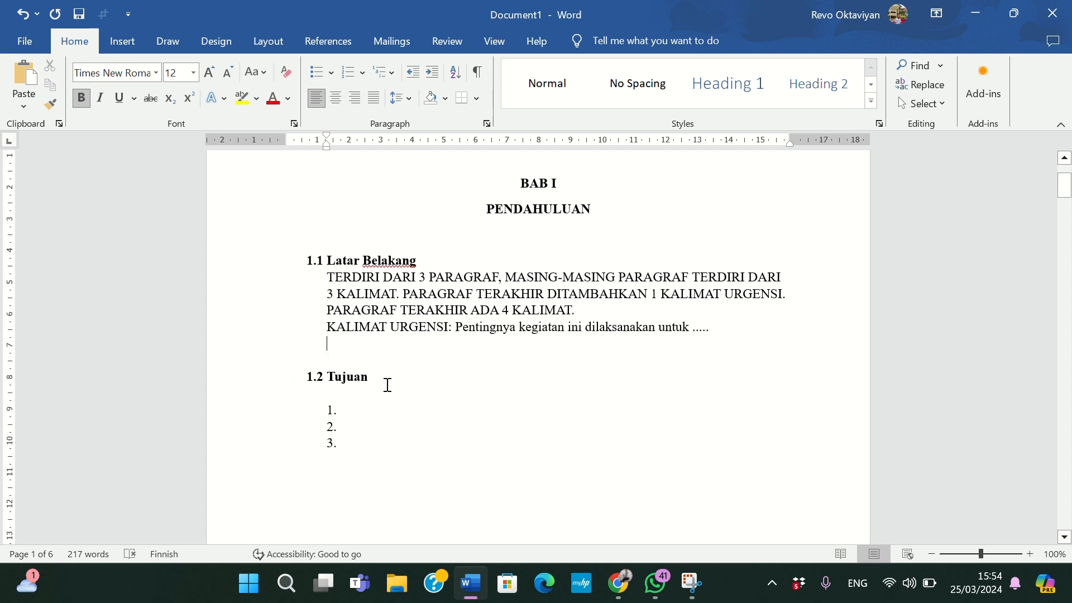
pyautogui.write('DI')
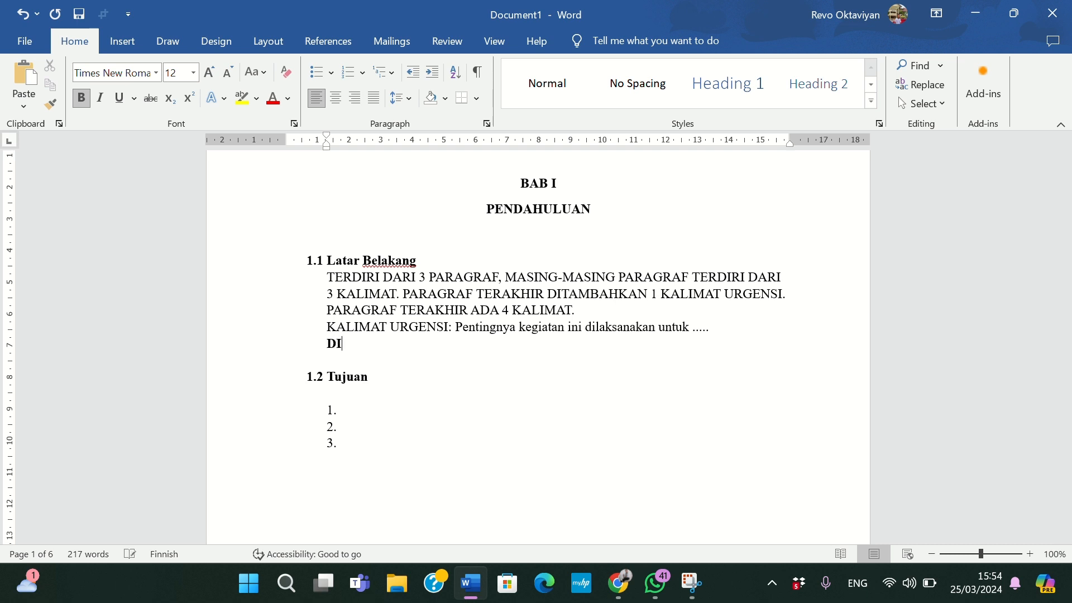
pyautogui.write('LARANG MENGGU')
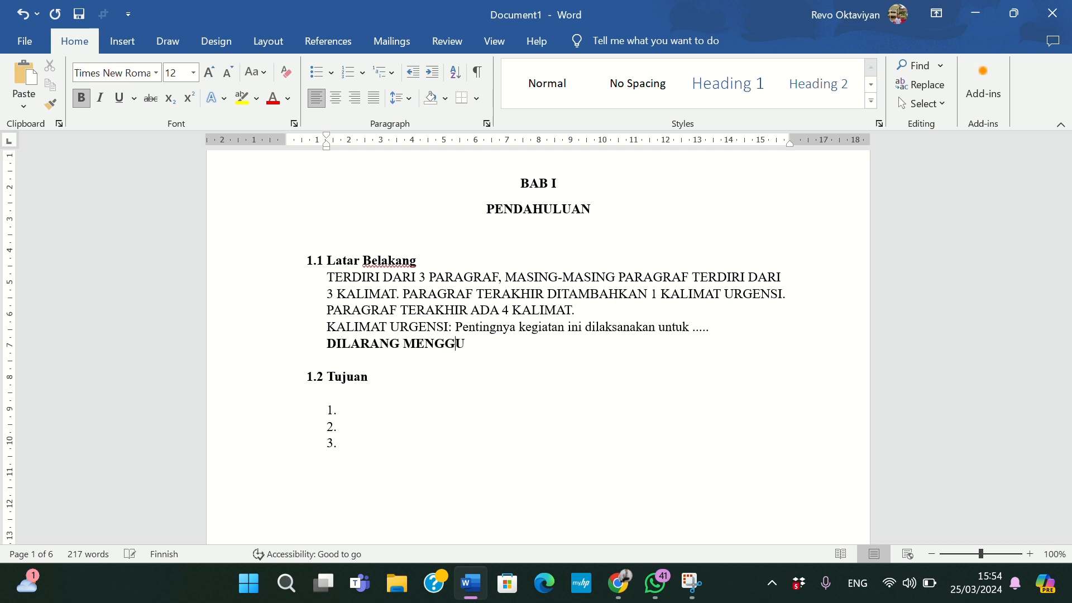
pyautogui.write('NAKAN KATA HU')
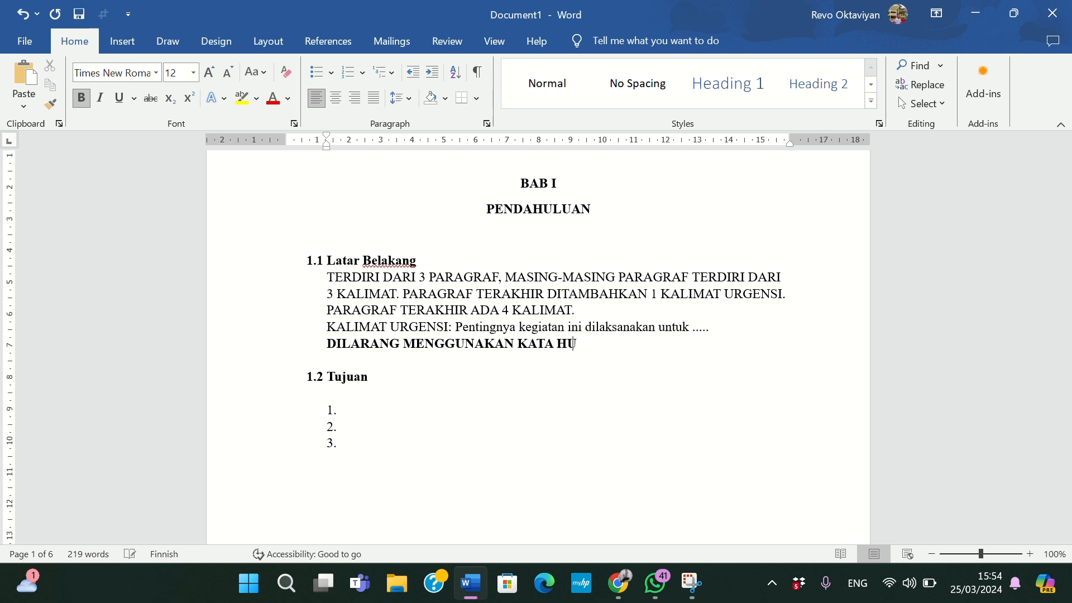
pyautogui.write('BUNG ATAU KAL')
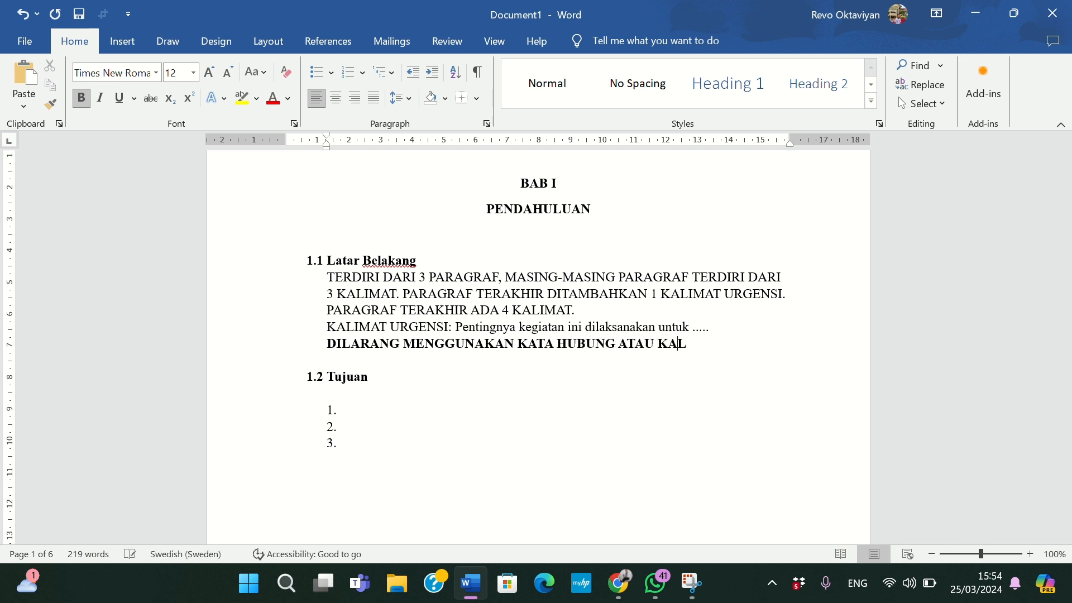
pyautogui.write('IMAT KONJUN')
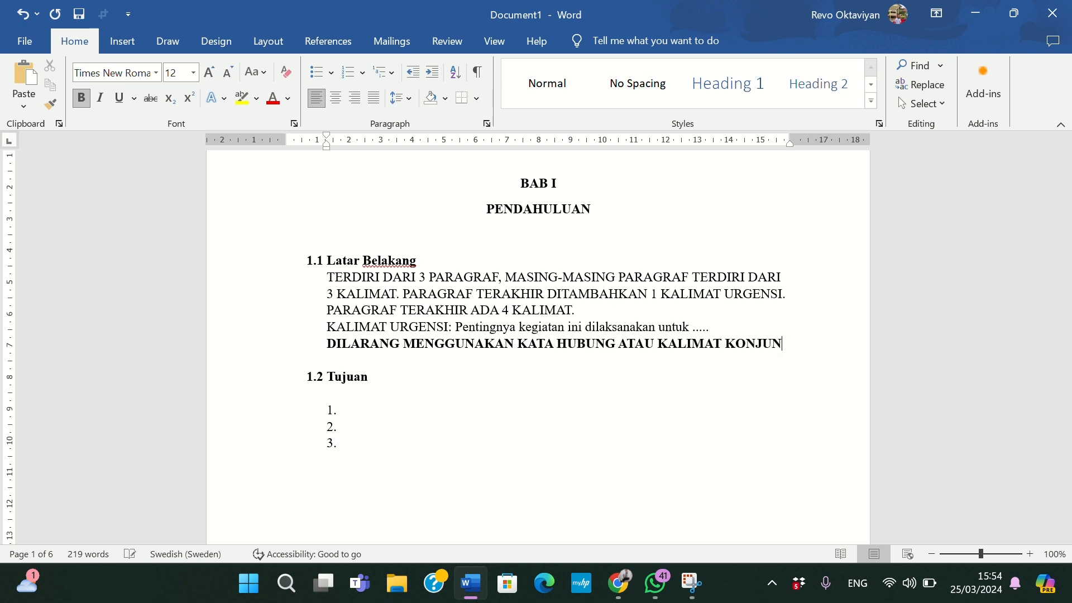
pyautogui.write('GSI PADA AW')
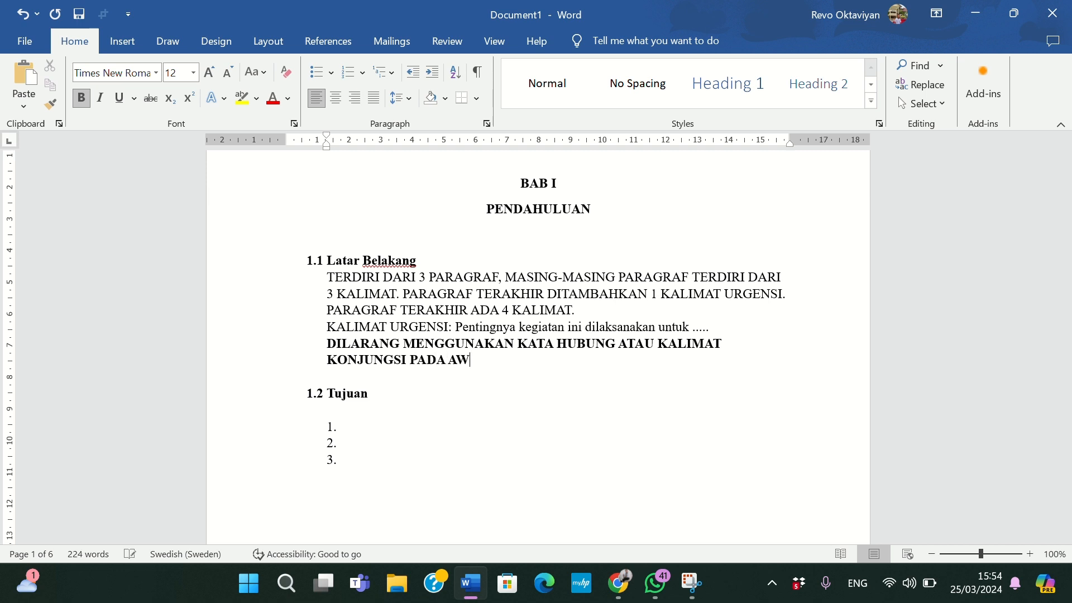
pyautogui.write('AL KALIMAT.')
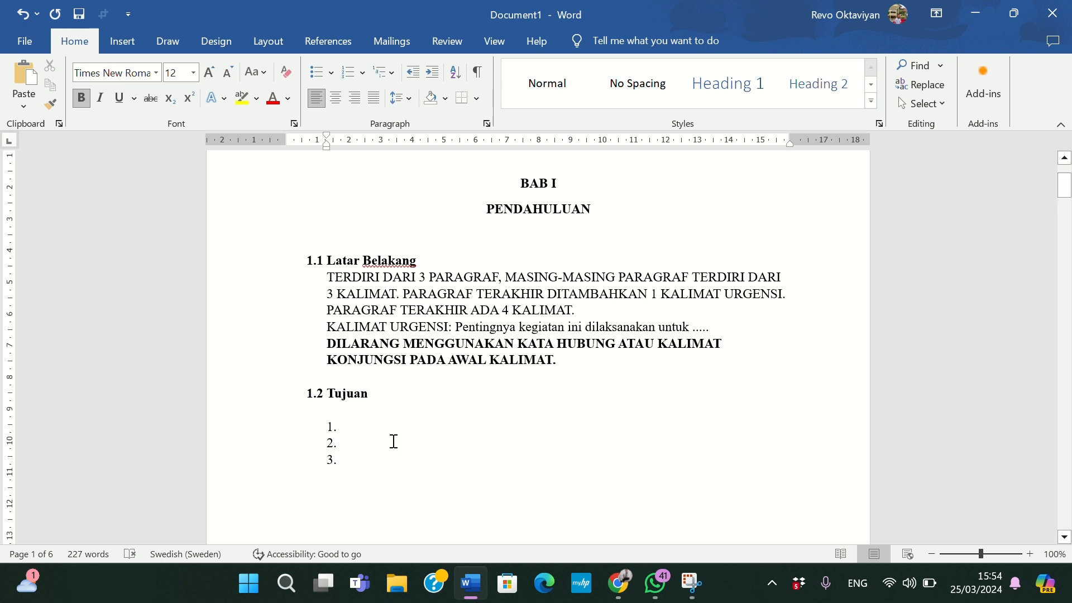
# Step: Under 1.2 Tujuan, above the numbered list, add "KALIMAT PEMBUKA: Adapun kegiatan ini dilakukan dengan tujuan yakni:"
pyautogui.click(353, 411)
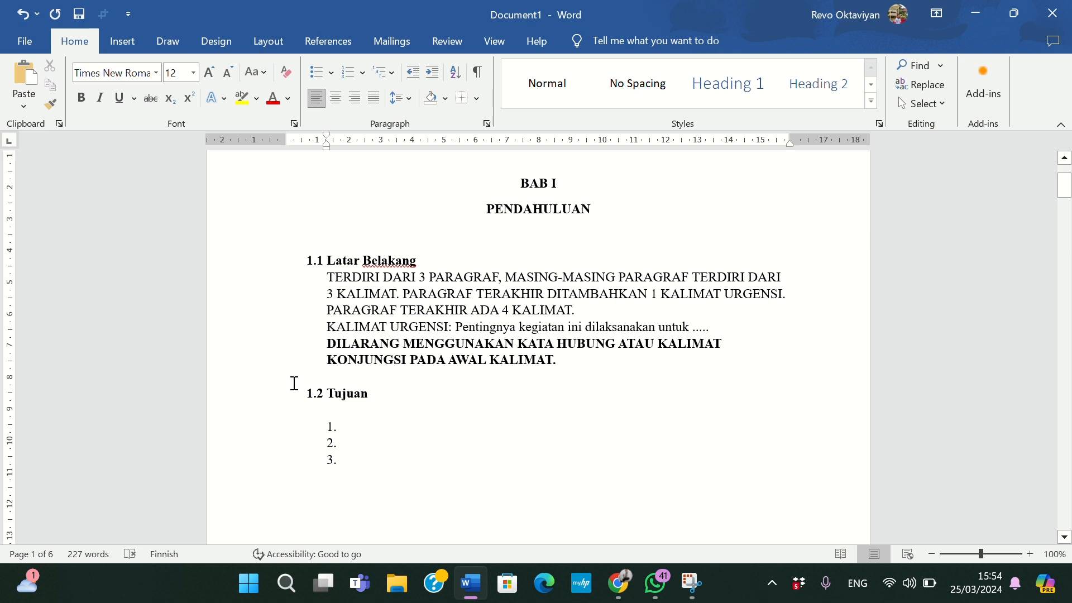
pyautogui.scroll(-2, 303, 410)
pyautogui.scroll(1, 304, 410)
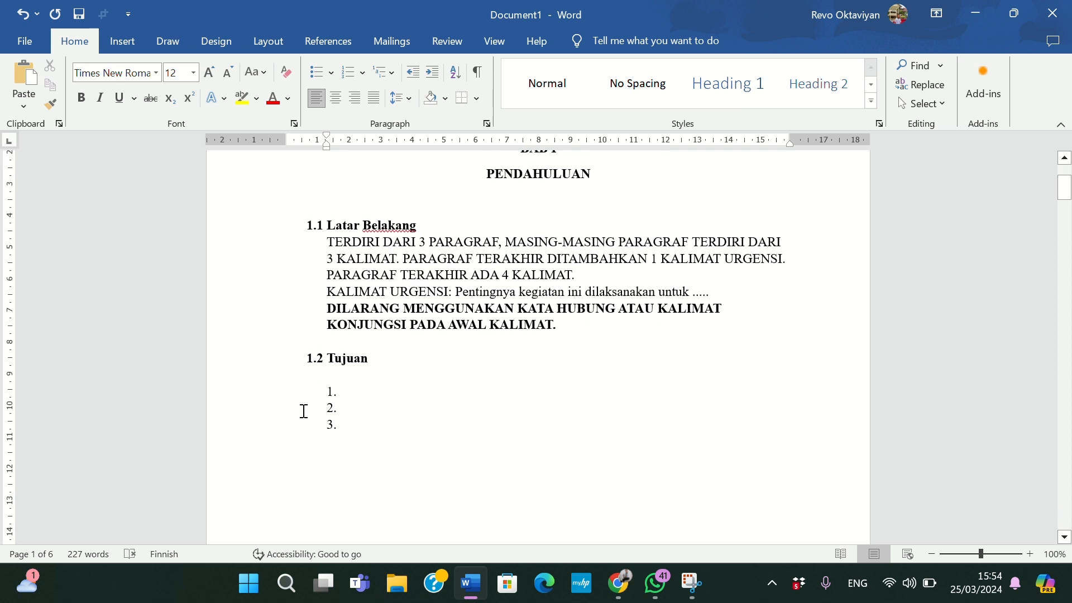
pyautogui.write('KA')
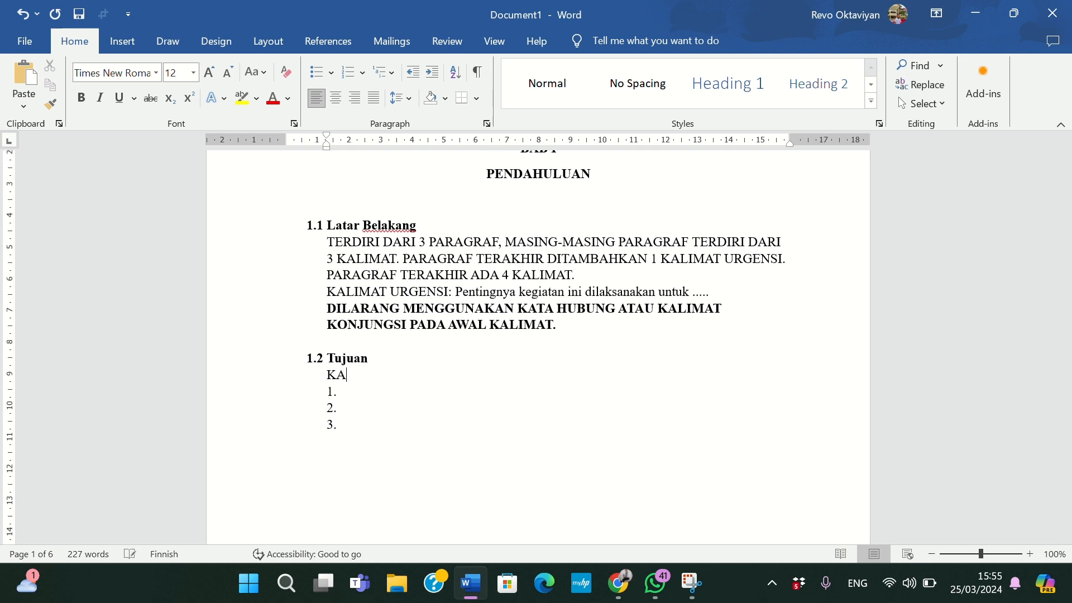
pyautogui.write('LIMAT PEMBUKA: ')
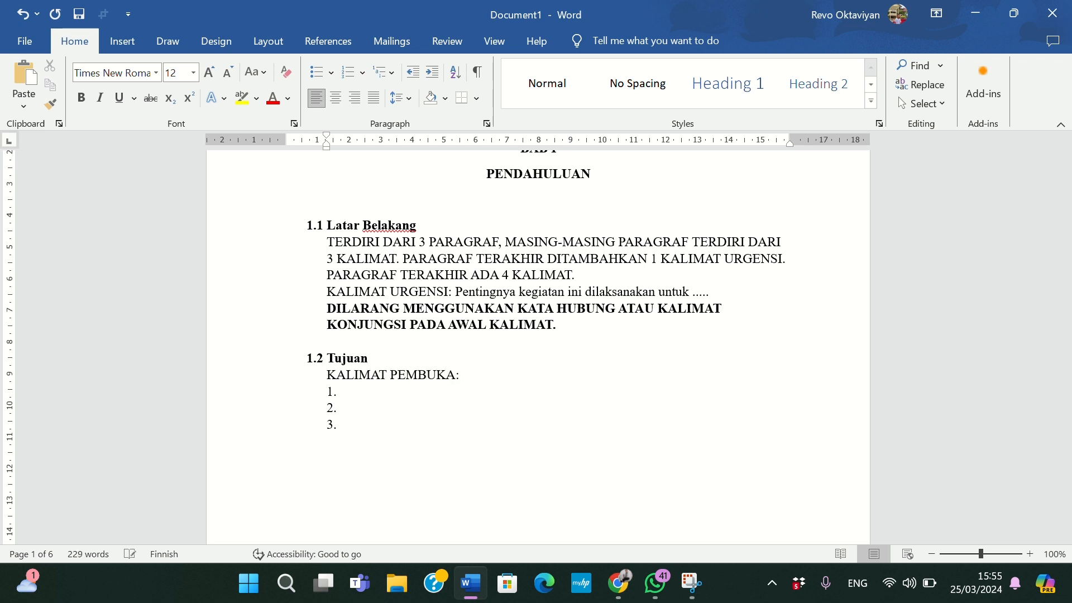
pyautogui.write('P')
pyautogui.press('BackSpace')
pyautogui.write('Apa')
pyautogui.press('BackSpace')
pyautogui.press('BackSpace')
pyautogui.write('dapun keg')
pyautogui.write('iatan ')
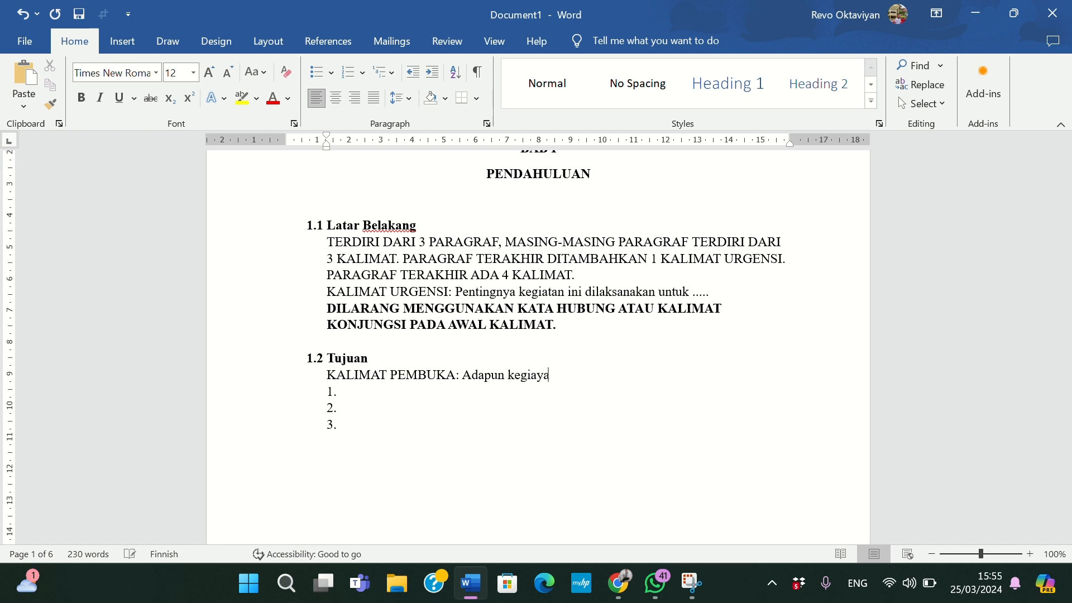
pyautogui.write('ini dilakukan ')
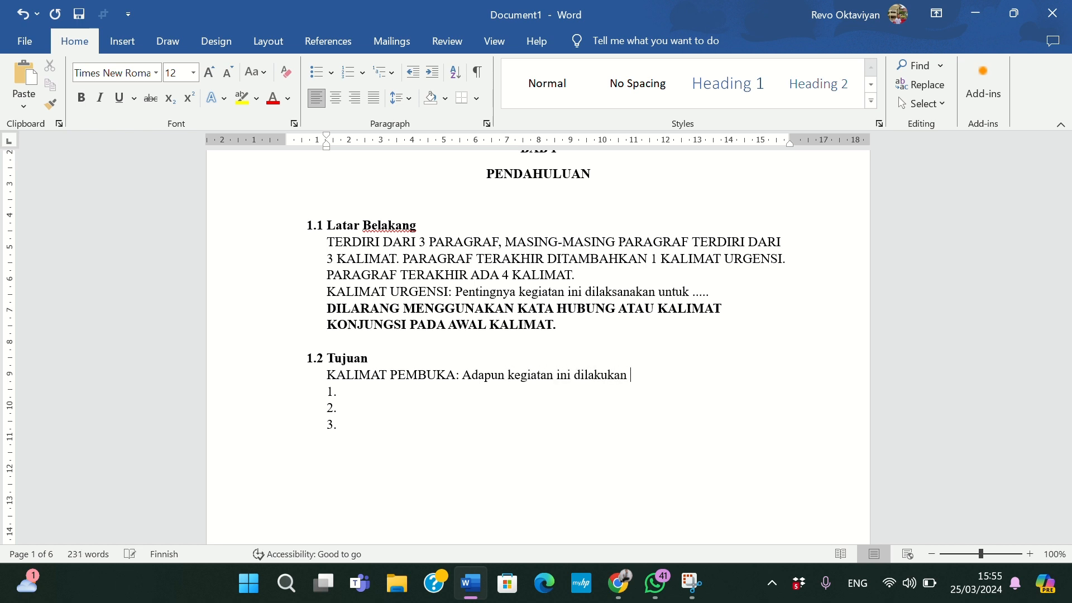
pyautogui.write('dengan tujuan yakni:')
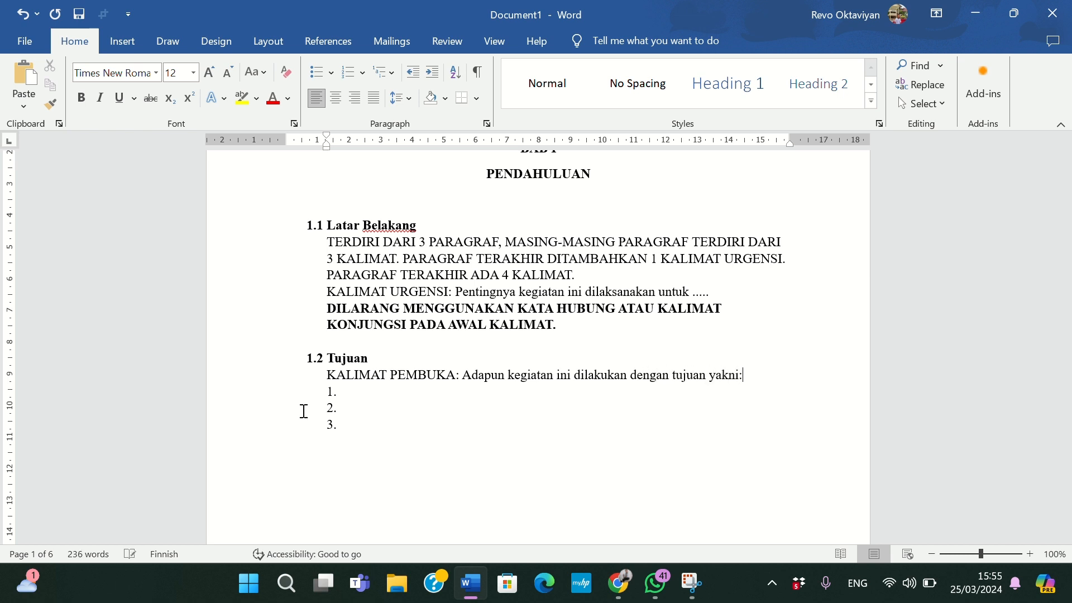
# Step: Change the ending of the KALIMAT PEMBUKA sentence to "yakni/untuk:"
pyautogui.press('BackSpace')
pyautogui.write('unti')
pyautogui.press('BackSpace')
pyautogui.write('uk:')
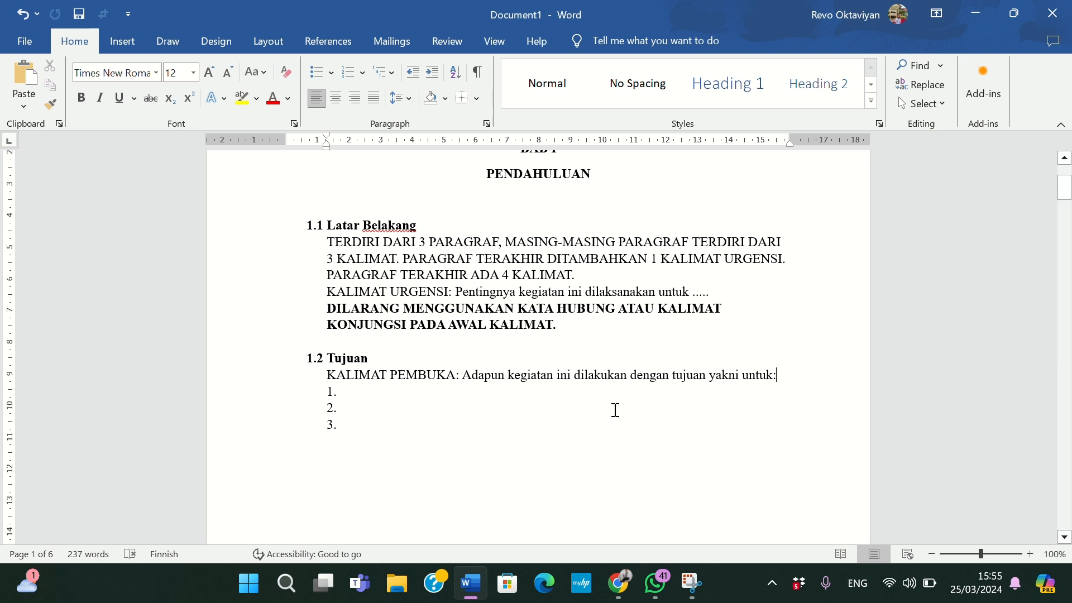
pyautogui.click(741, 377)
pyautogui.press('BackSpace')
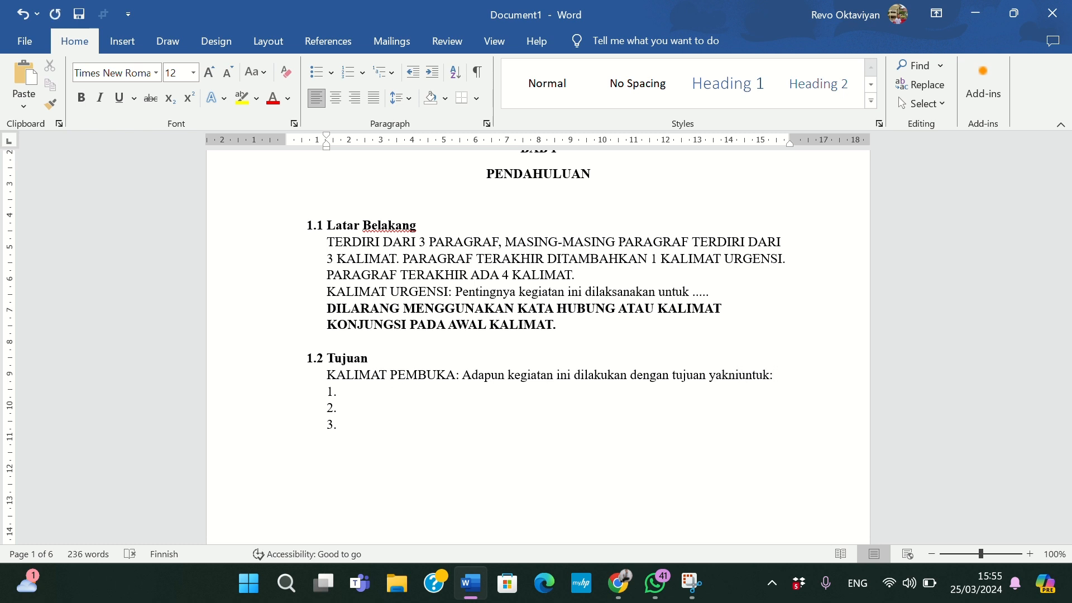
pyautogui.write('/')
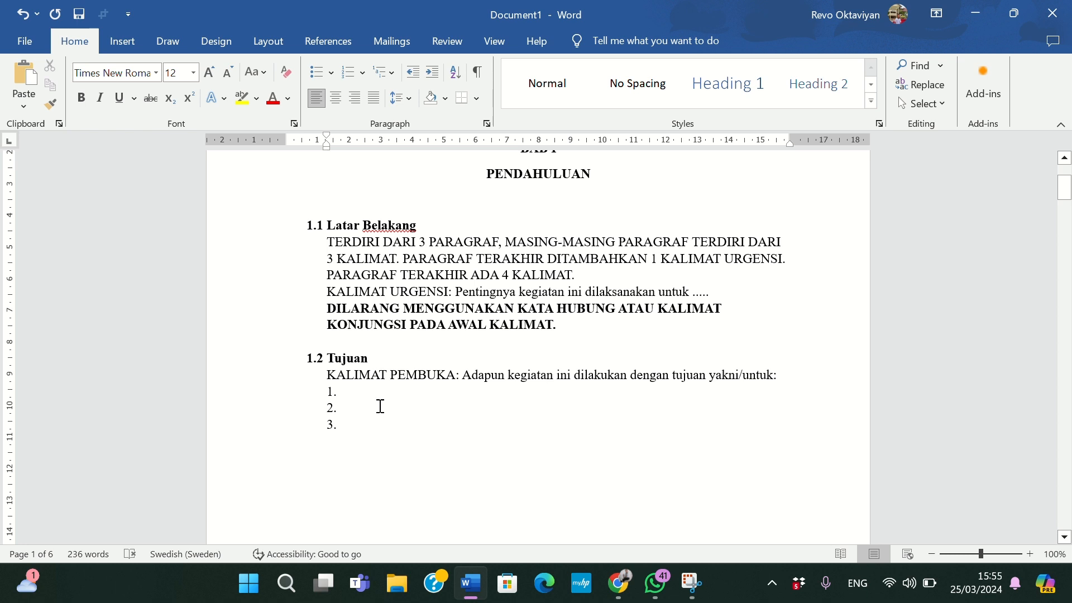
# Step: Enter "Mahasiswa mampu ...." as item 1 of the Tujuan list and add the bold note "DISESUAIKAN DENGAN BUKU DIKTAT" below the list
pyautogui.write('Mahasiswa mampu ')
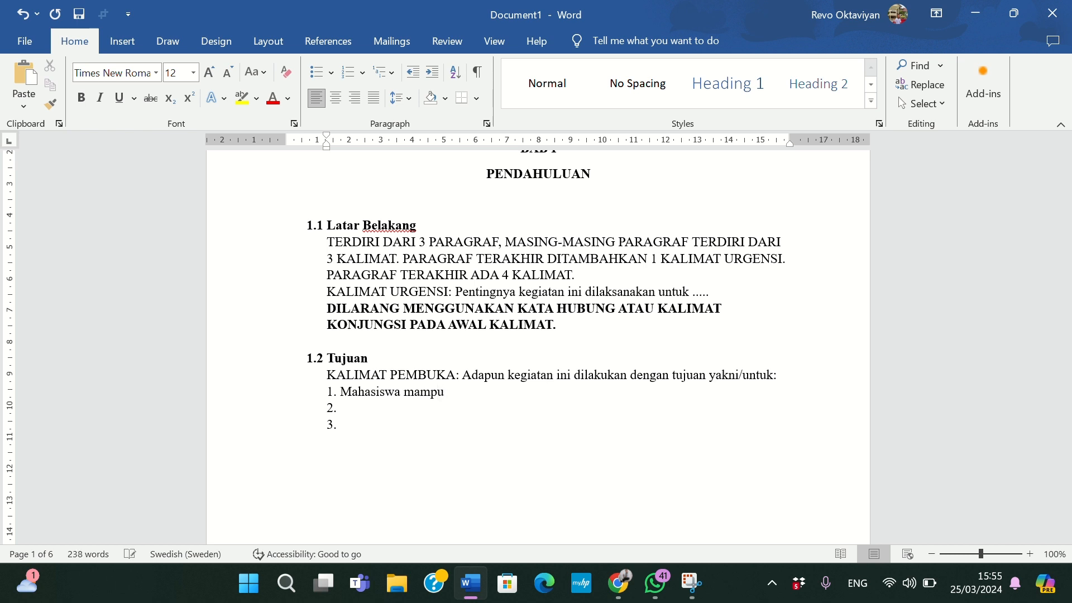
pyautogui.write('....')
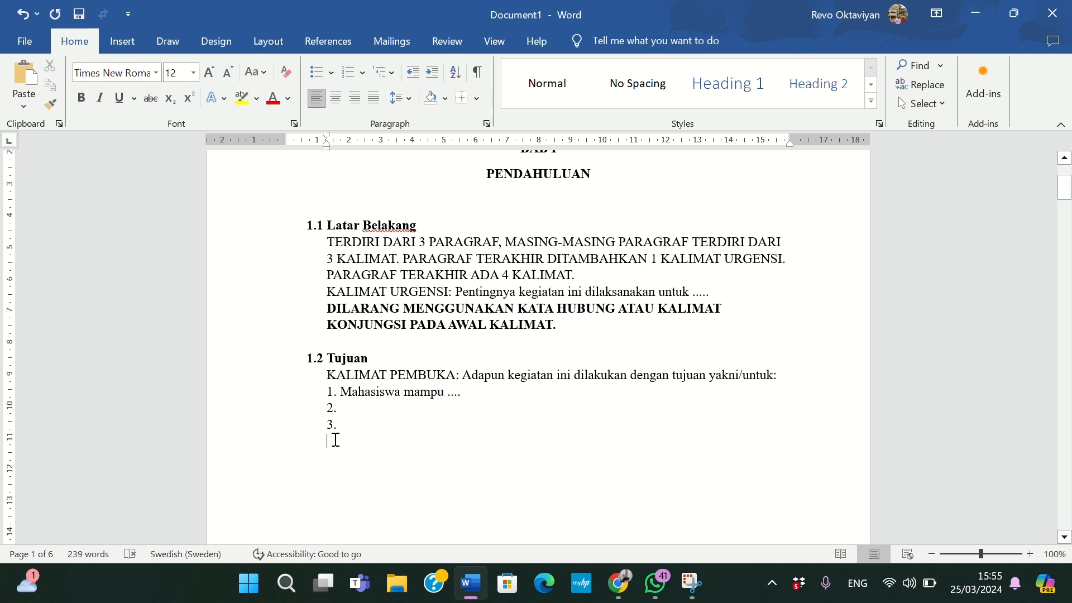
pyautogui.hotkey('ctrl', 'b')
pyautogui.write('DISW')
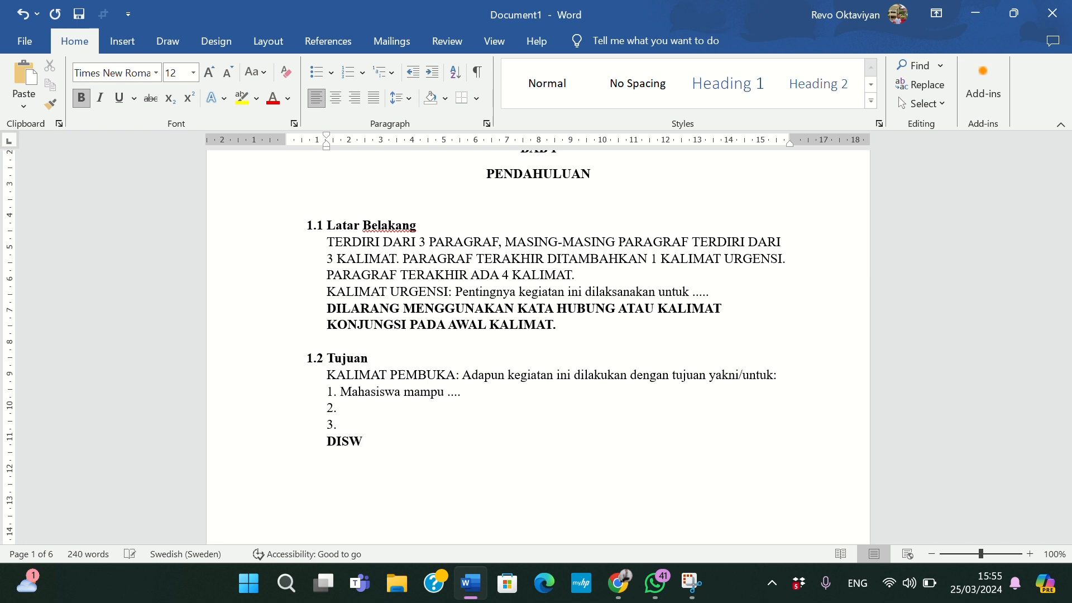
pyautogui.press('BackSpace')
pyautogui.write('ESUAIKAN DENGAN ')
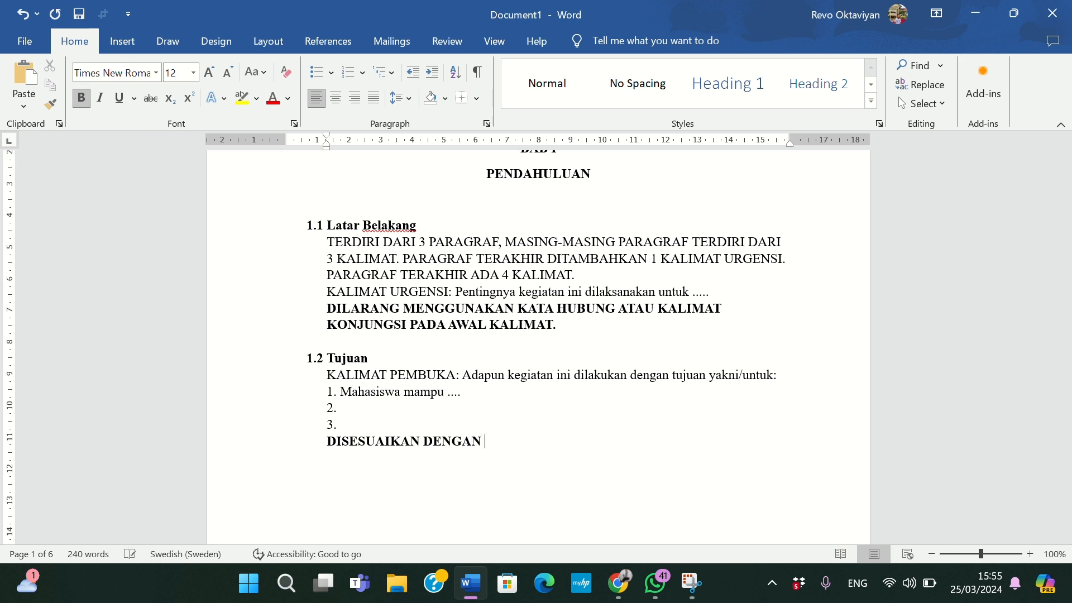
pyautogui.write('BUKU DIKTAT')
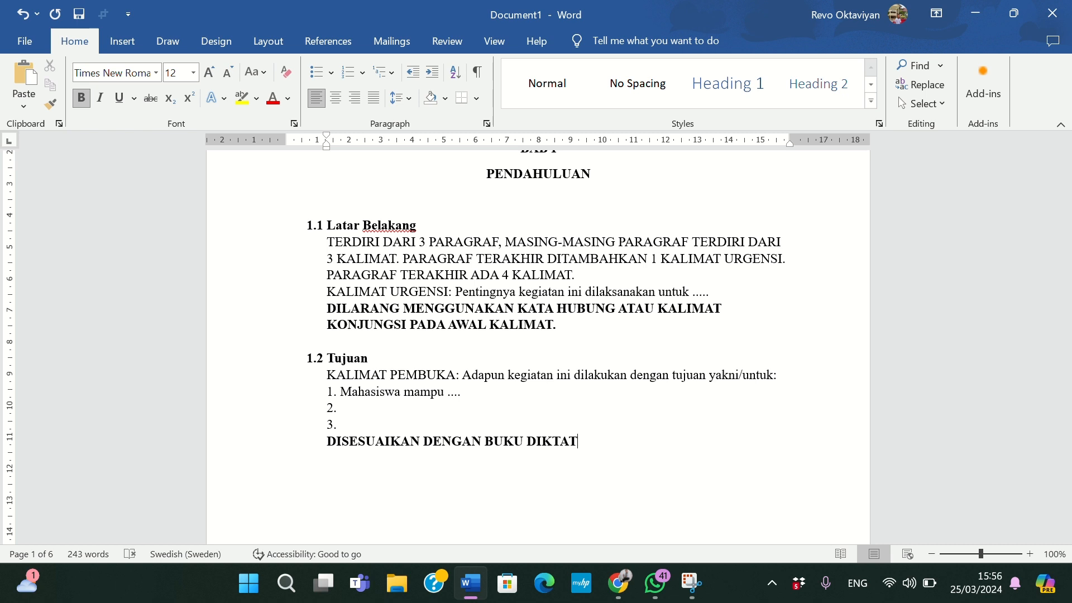
# Step: Below the BAB II sample paragraph, add the bold note "TERDIRI DARI 3 PARAGRAF, UNTUK MASING-MASING PARAGRAF TERDIRI DARI 3 KALIMAT."
pyautogui.scroll(-10, 437, 450)
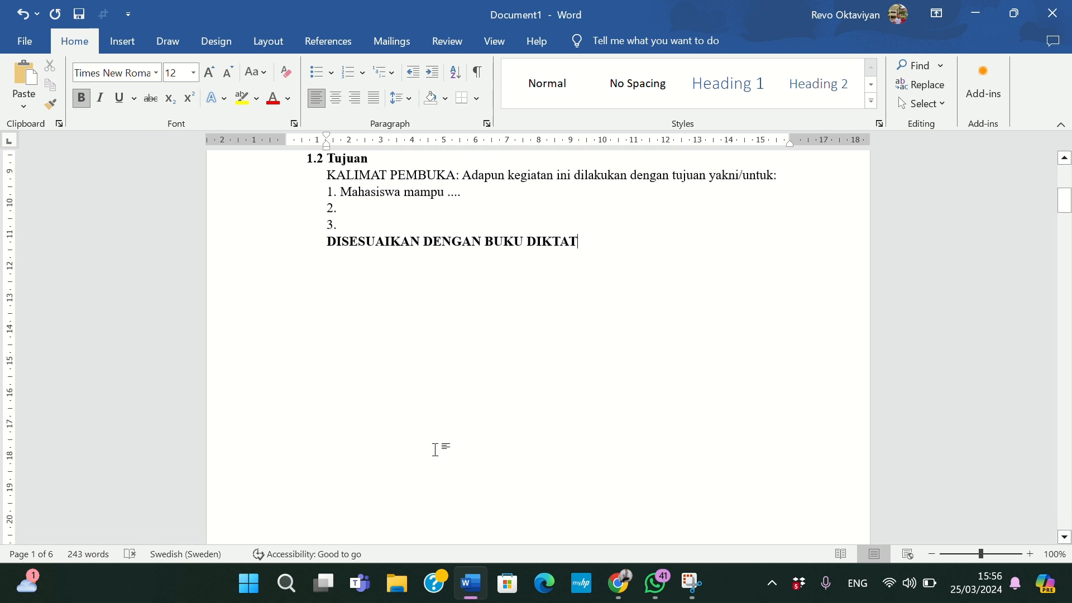
pyautogui.scroll(-8, 436, 450)
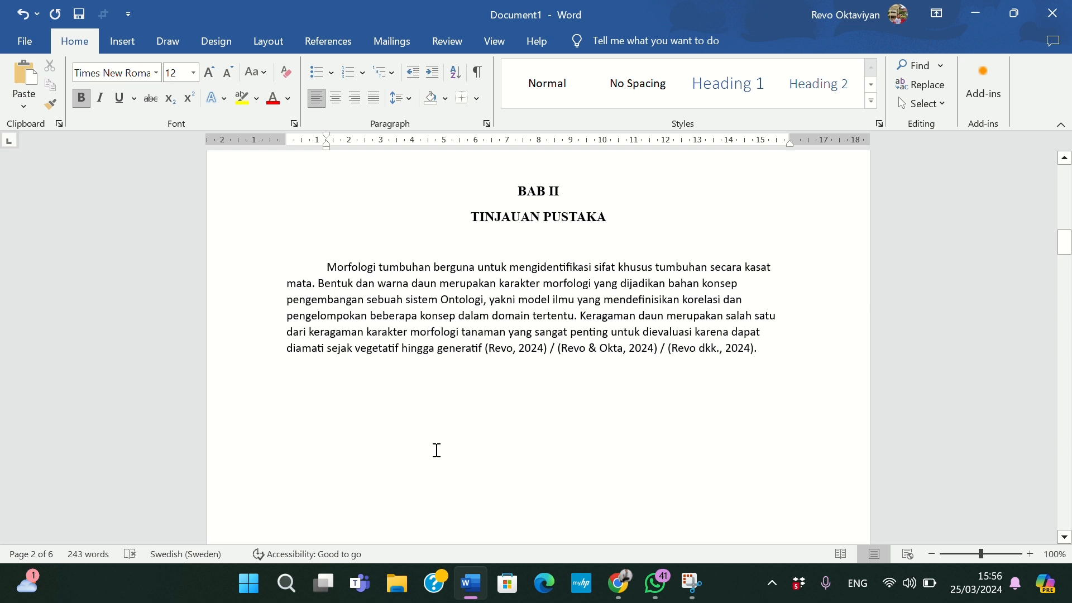
pyautogui.scroll(3, 436, 449)
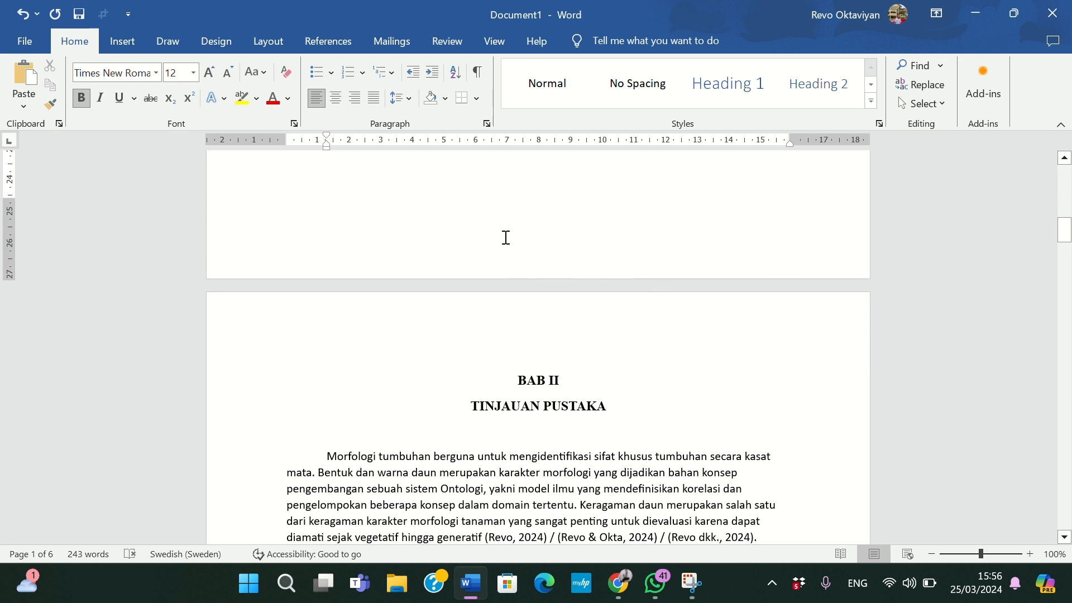
pyautogui.scroll(-2, 505, 349)
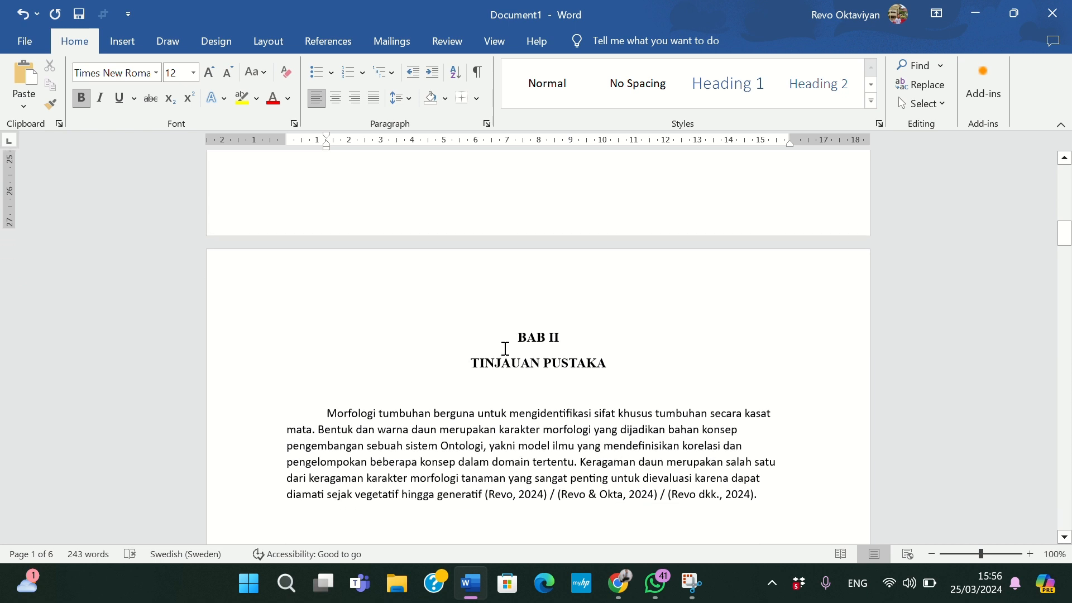
pyautogui.scroll(-3, 512, 333)
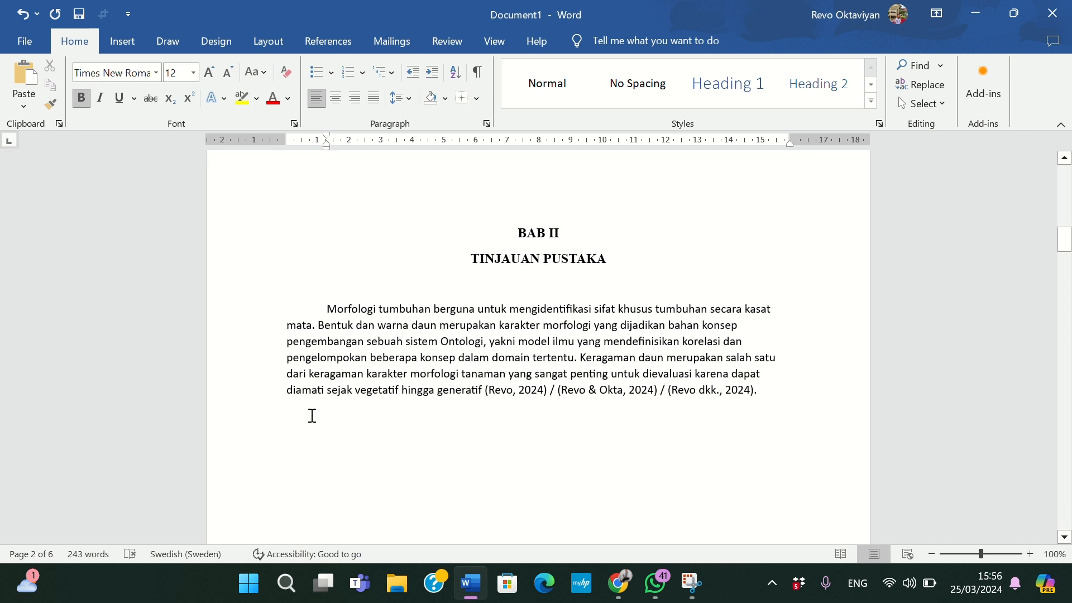
pyautogui.click(312, 419)
pyautogui.write('TER')
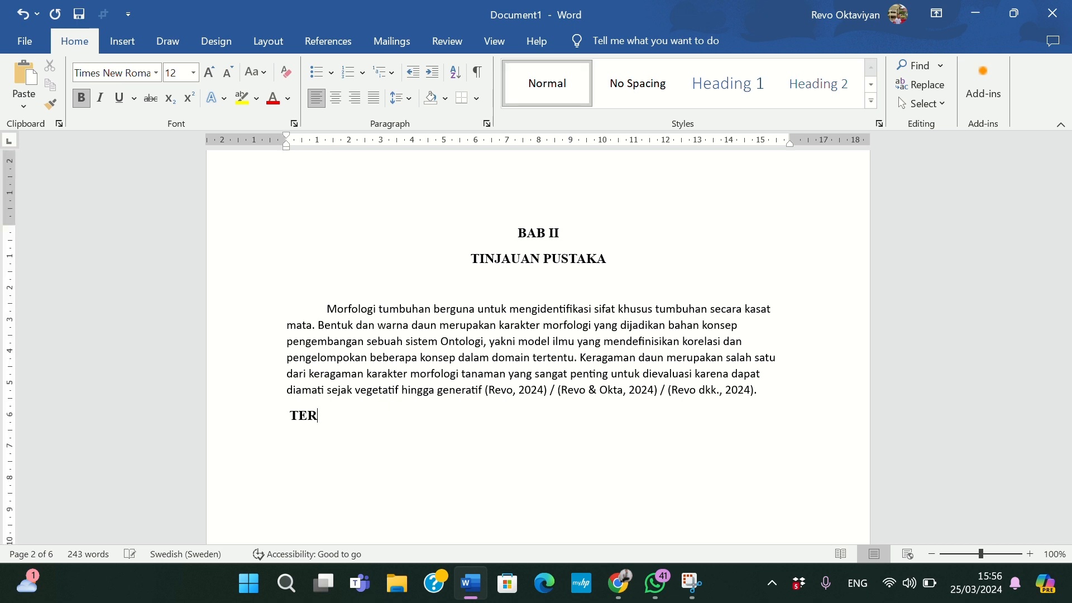
pyautogui.write('DIRI DARI 3 PARA')
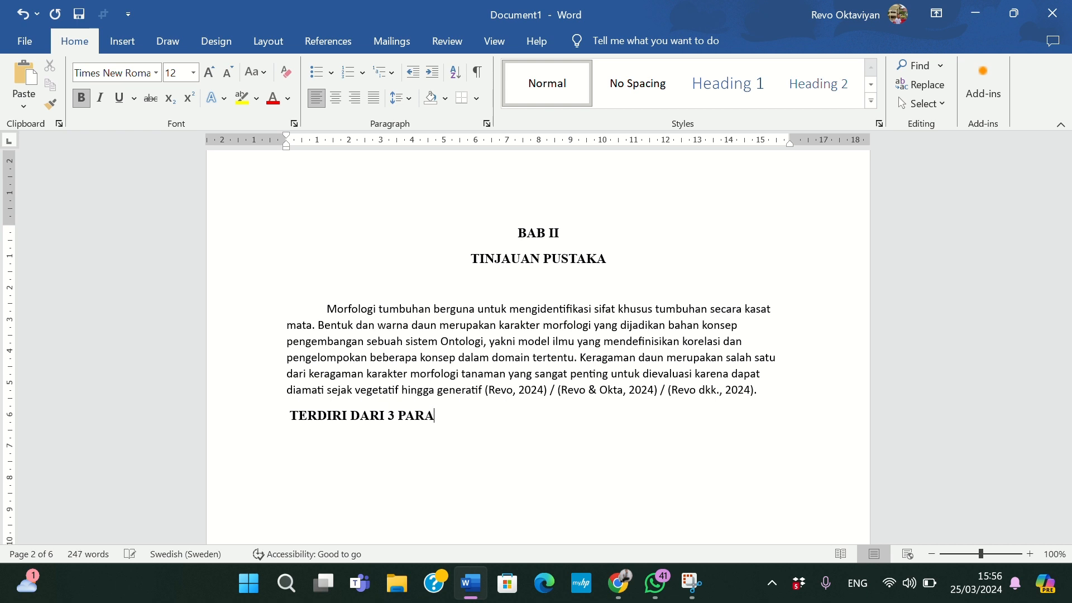
pyautogui.write('GRAF, UNTUK MASING')
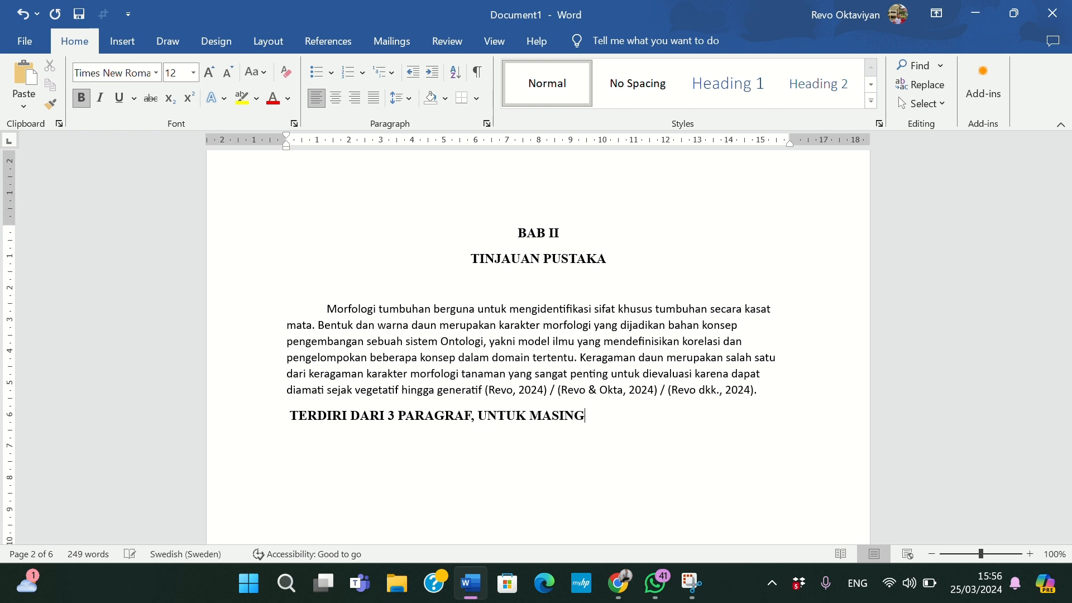
pyautogui.write('-MASING PAR')
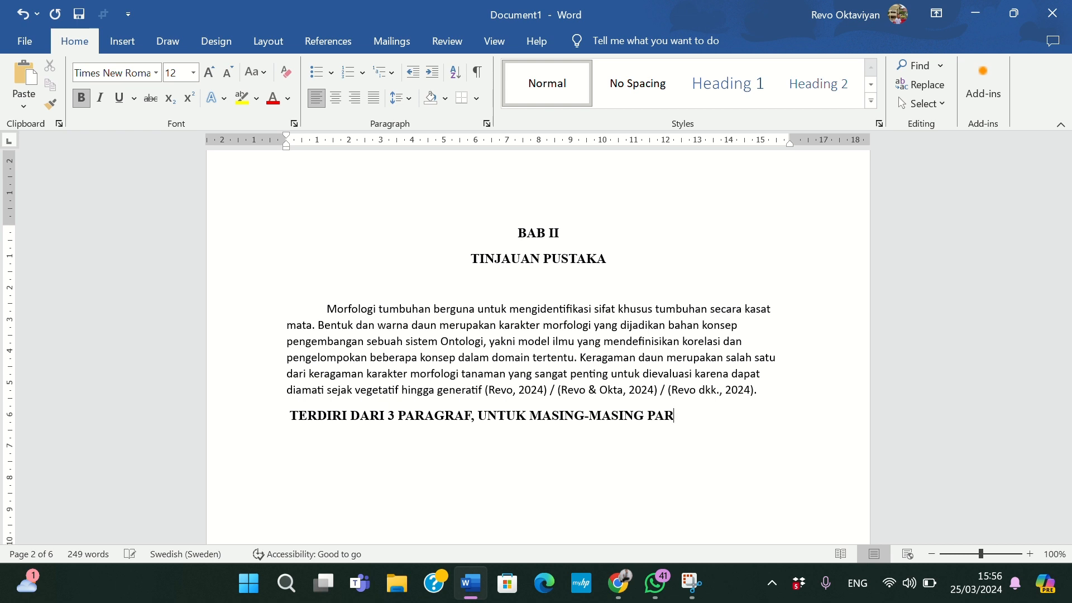
pyautogui.write('AGRAF TERDIRI')
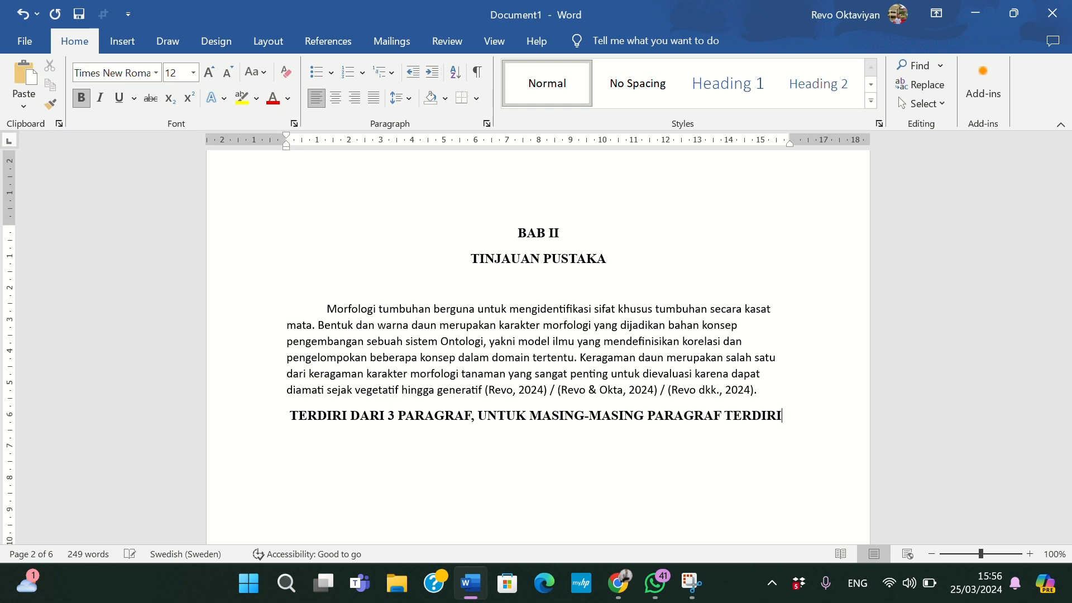
pyautogui.write(' DARI 3 KALIMAT.')
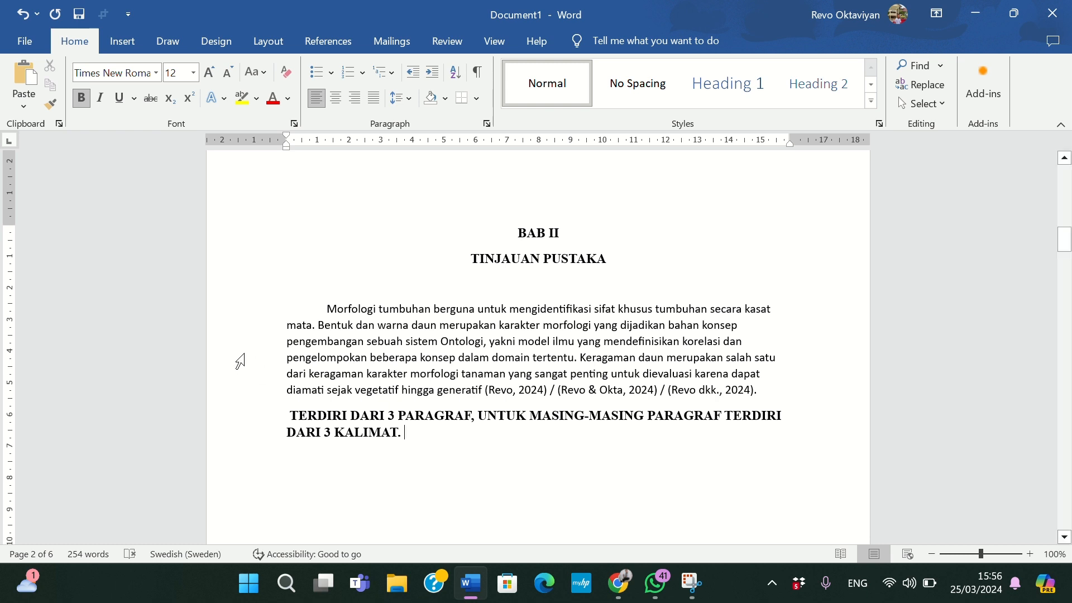
# Step: Compare the BAB II sample paragraph and its closing citation formats with the source article PDF open in Chrome, and return to Word
pyautogui.click(329, 311)
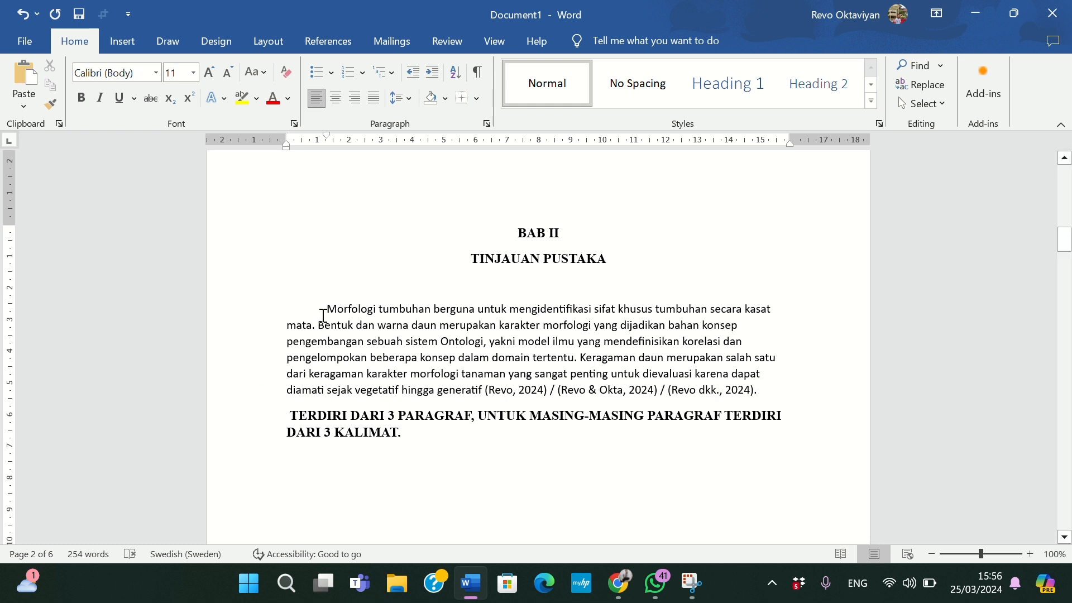
pyautogui.moveTo(318, 311); pyautogui.dragTo(481, 389)
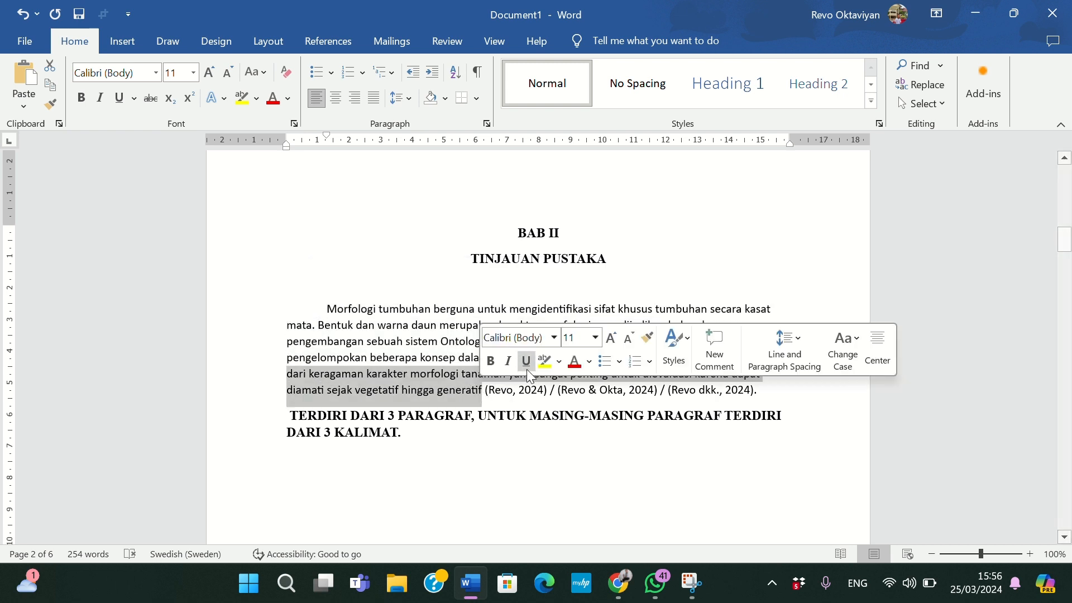
pyautogui.click(533, 387)
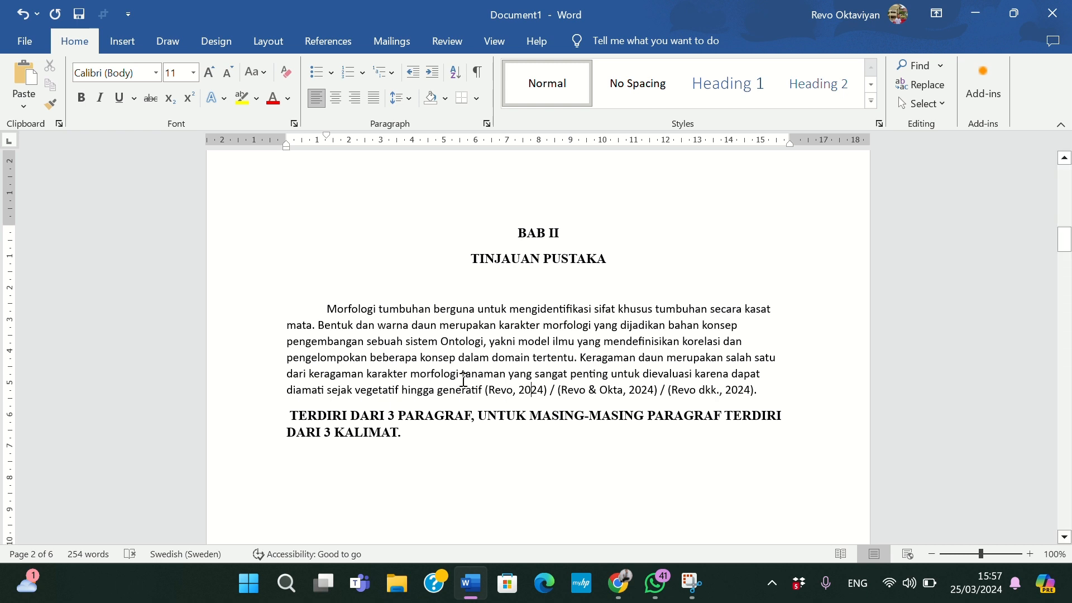
pyautogui.moveTo(618, 584)
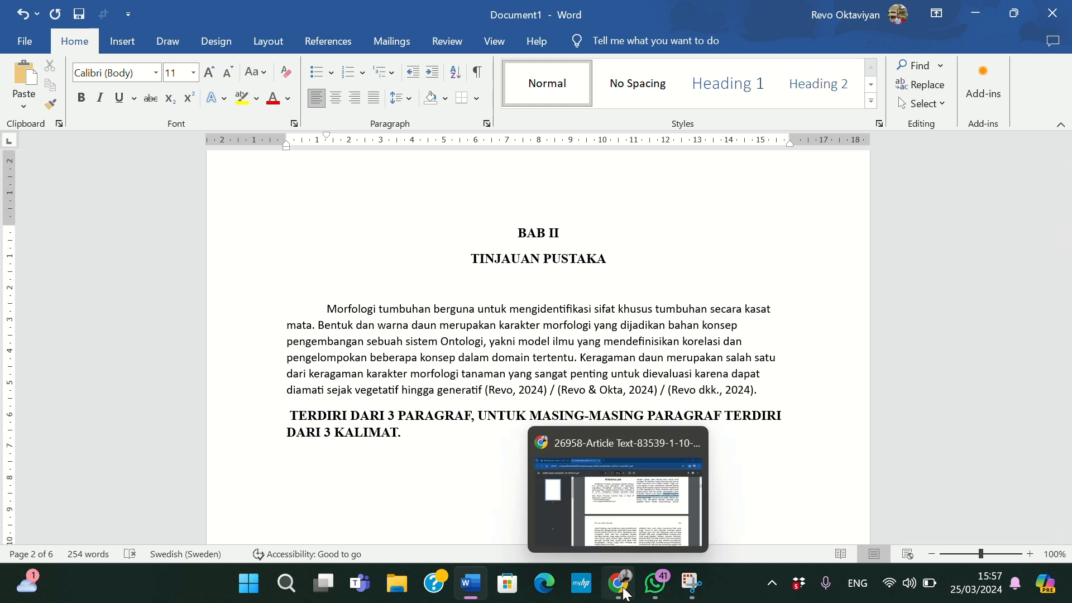
pyautogui.click(601, 518)
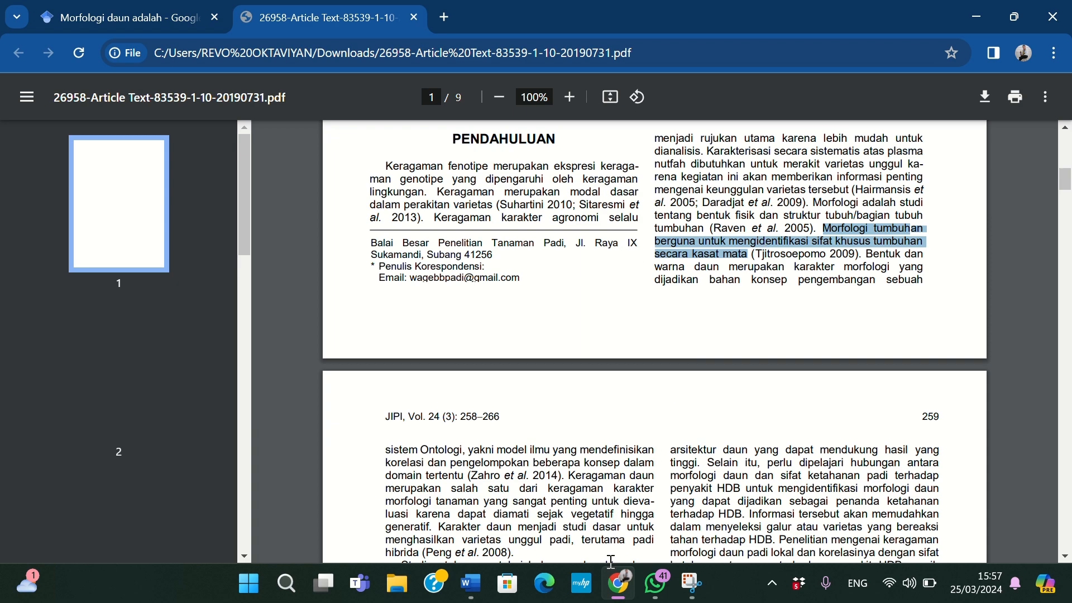
pyautogui.moveTo(624, 595)
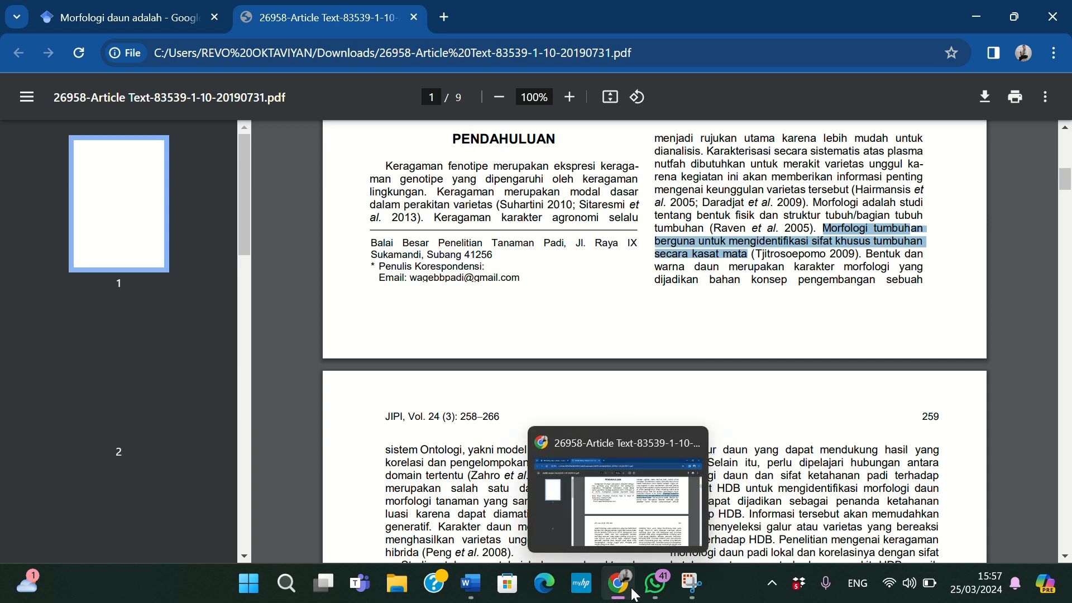
pyautogui.click(470, 583)
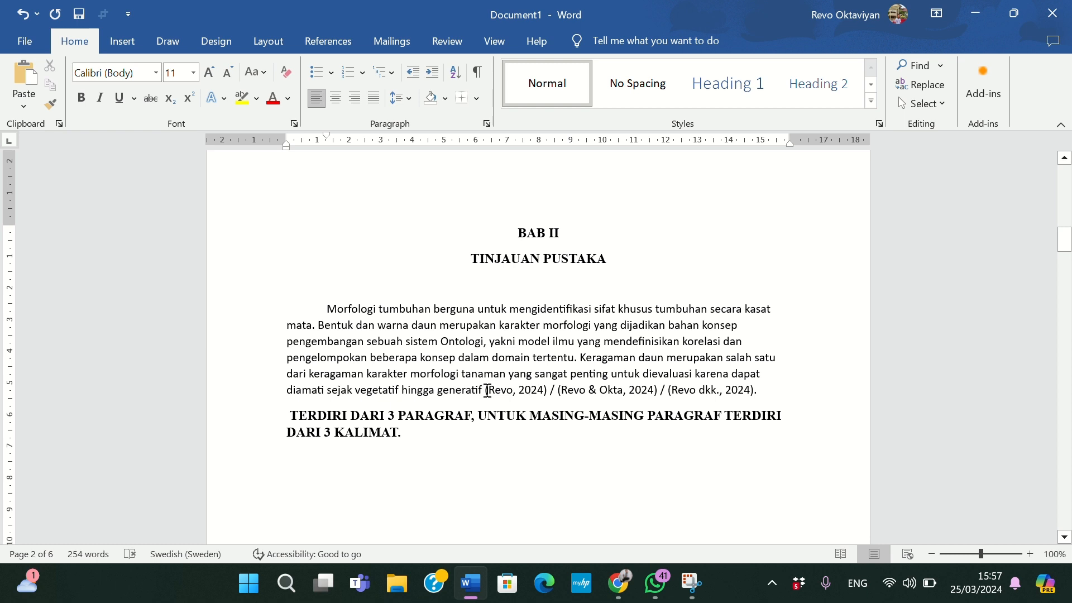
pyautogui.moveTo(485, 390); pyautogui.dragTo(755, 392)
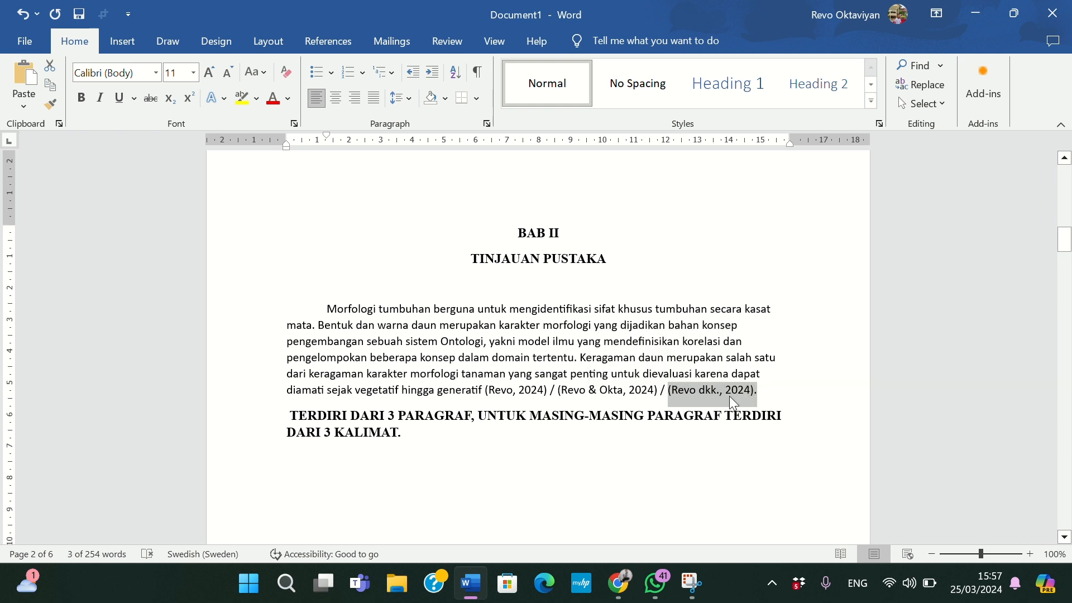
pyautogui.click(730, 393)
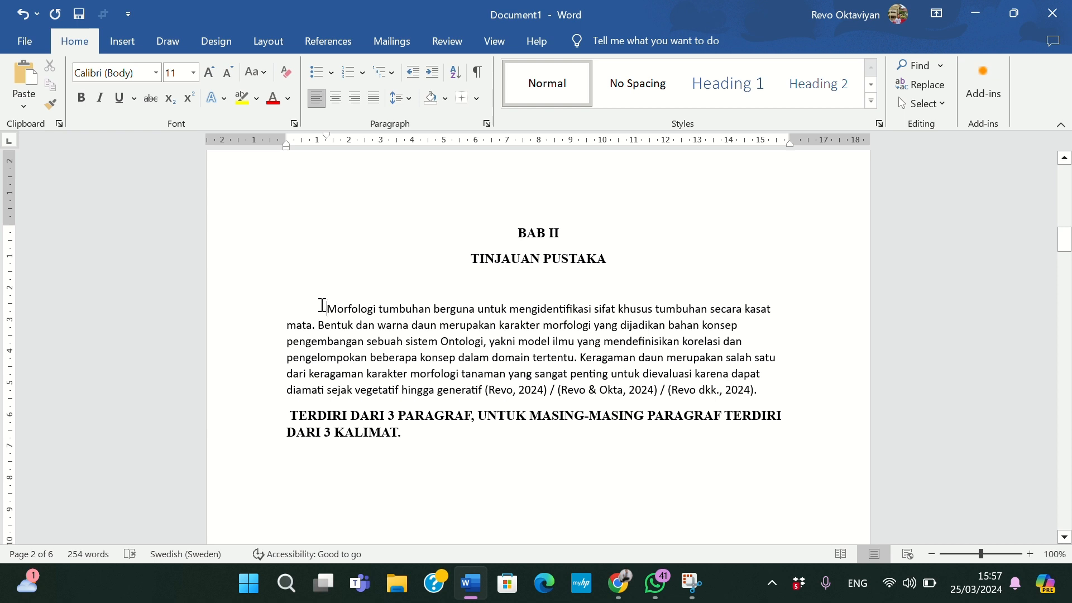
pyautogui.write('M')
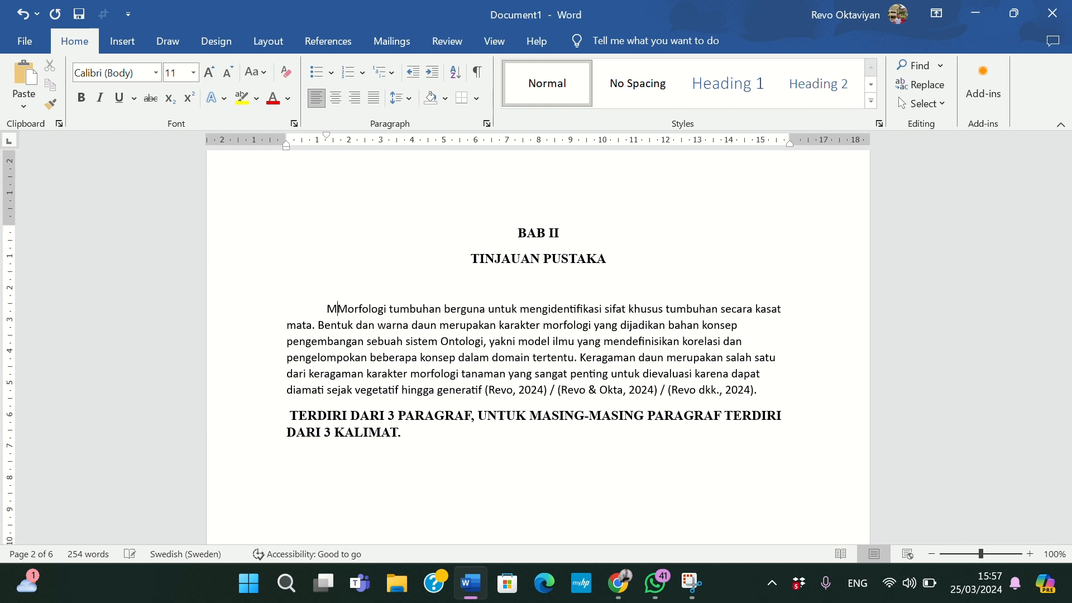
pyautogui.write('ENURUT=')
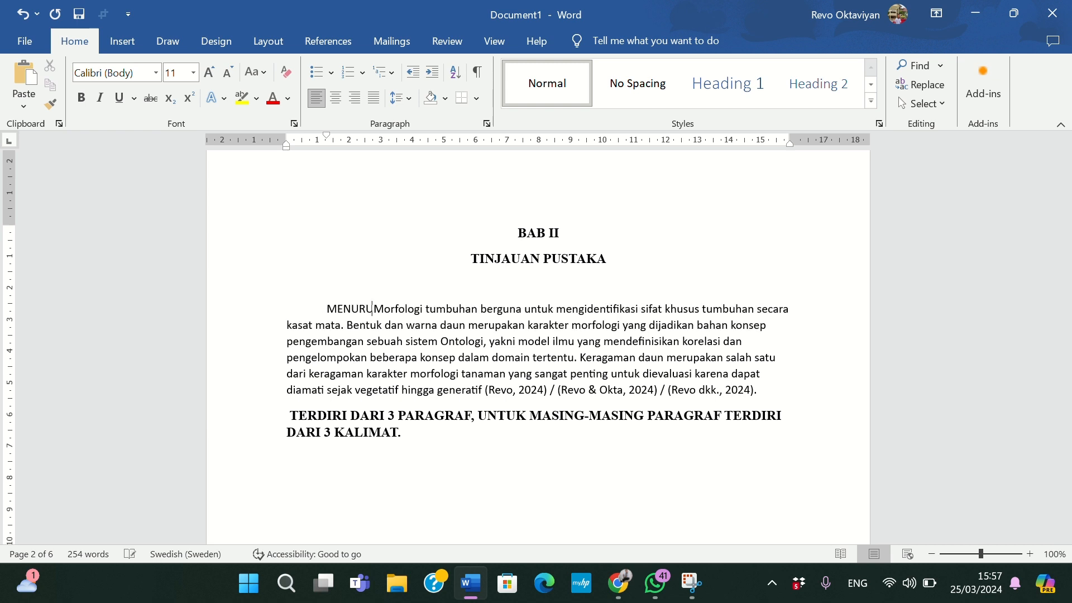
pyautogui.press('BackSpace')
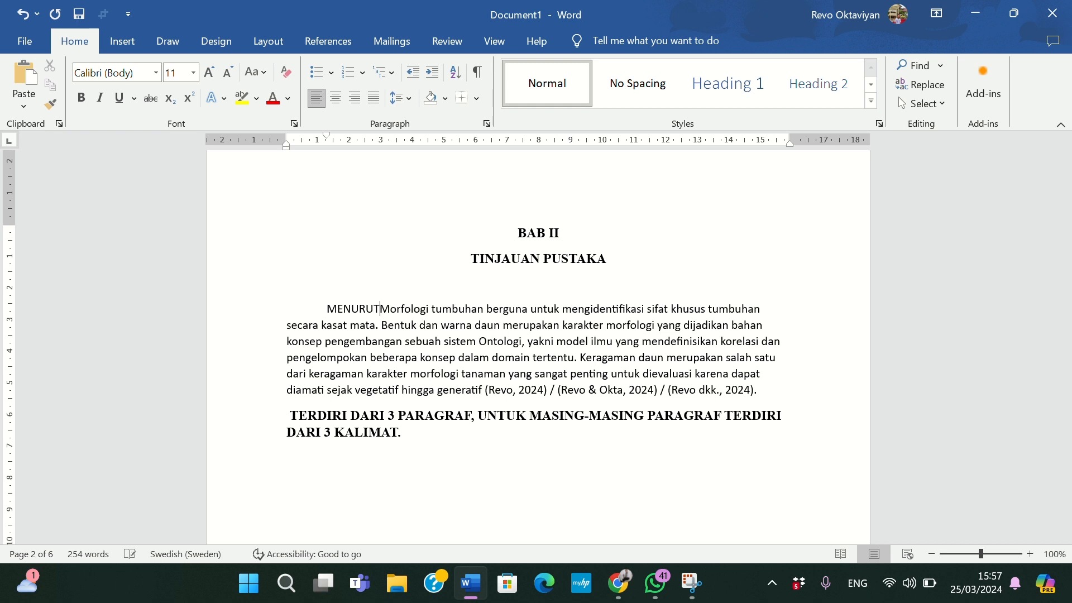
pyautogui.press('BackSpace')
pyautogui.press('BackSpace')
pyautogui.press('BackSpace')
pyautogui.press('BackSpace')
pyautogui.press('BackSpace')
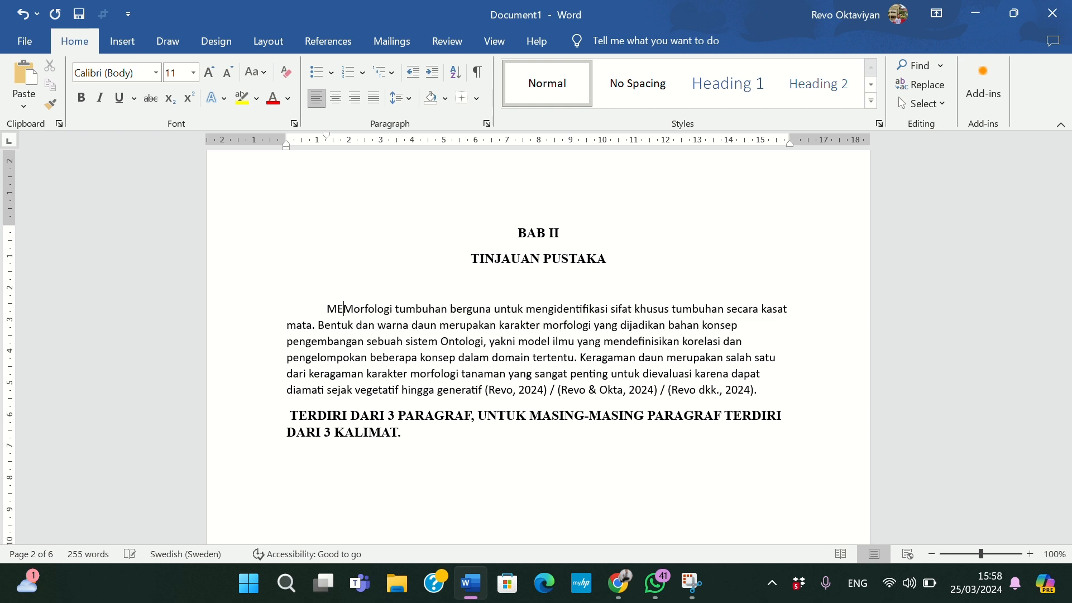
pyautogui.press('BackSpace')
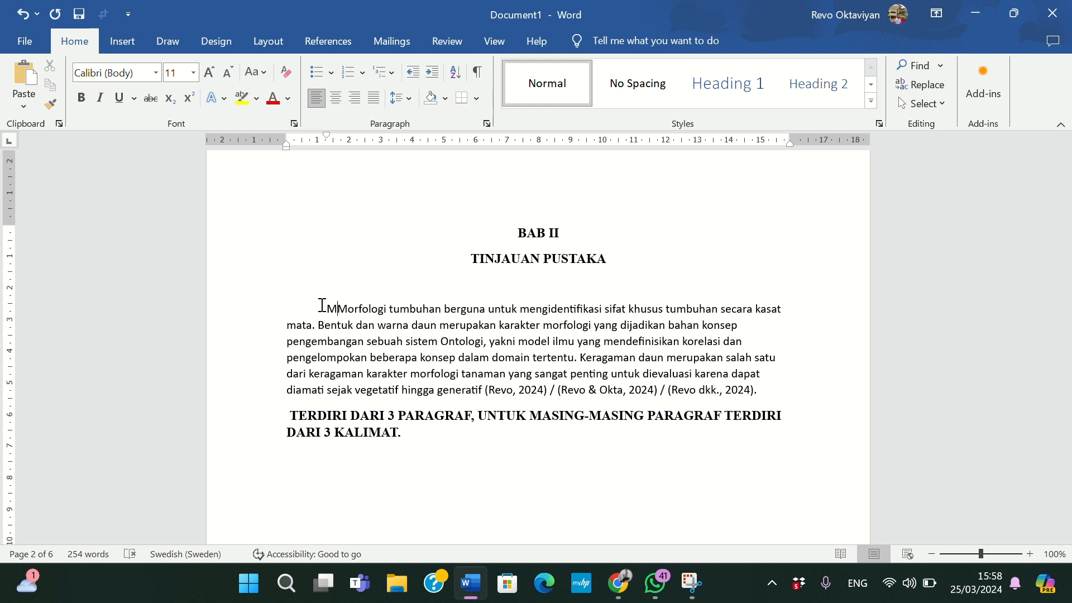
pyautogui.write('enurut Re')
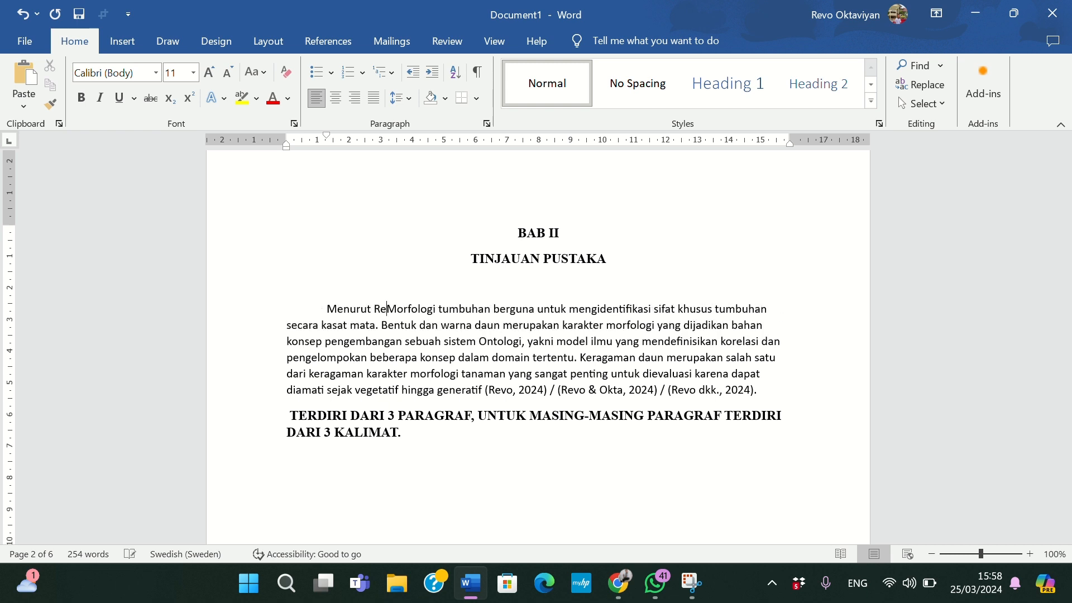
pyautogui.write('vo ')
pyautogui.write('(2019')
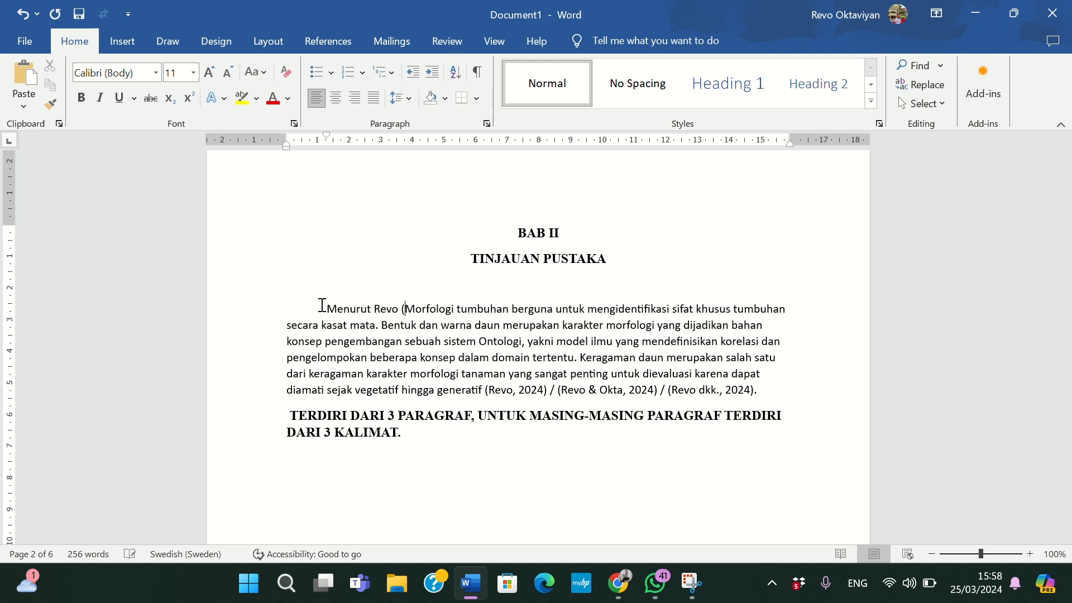
pyautogui.write(')')
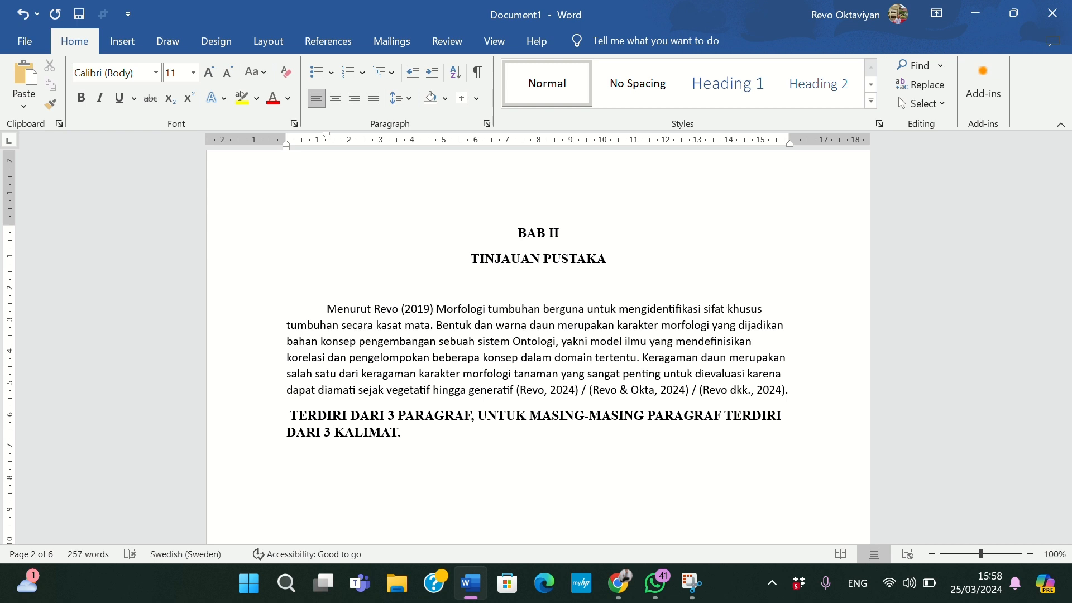
pyautogui.press('BackSpace')
pyautogui.press('BackSpace')
pyautogui.press('BackSpace')
pyautogui.press('BackSpace')
pyautogui.press('BackSpace')
pyautogui.press('BackSpace')
pyautogui.press('BackSpace')
pyautogui.press('BackSpace')
pyautogui.press('BackSpace')
pyautogui.press('BackSpace')
pyautogui.press('BackSpace')
pyautogui.press('BackSpace')
pyautogui.press('BackSpace')
pyautogui.press('BackSpace')
pyautogui.press('BackSpace')
pyautogui.press('BackSpace')
pyautogui.press('BackSpace')
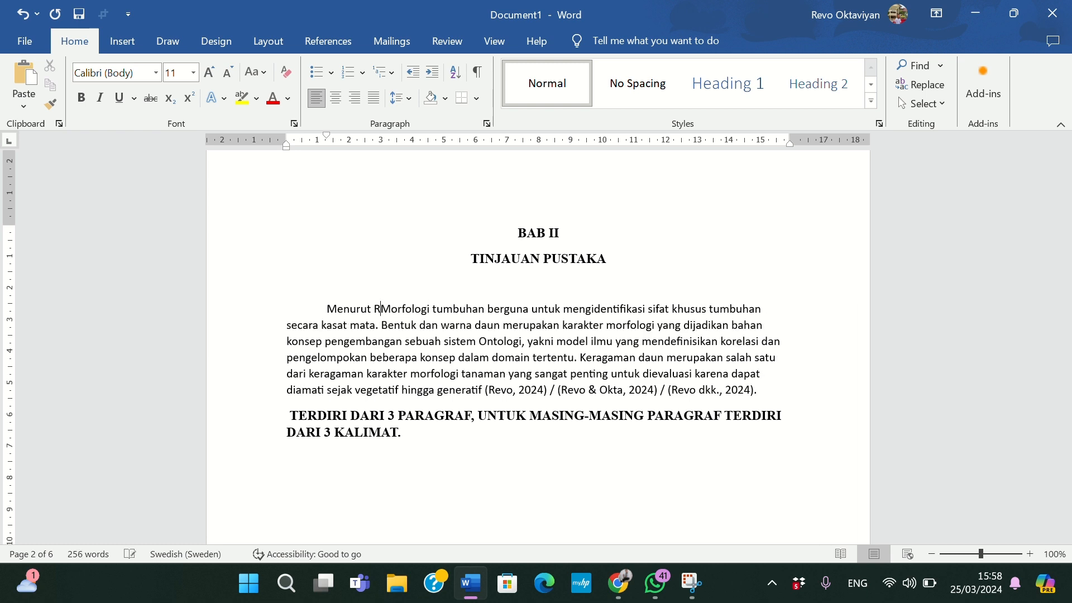
pyautogui.press('BackSpace')
pyautogui.press('BackSpace')
pyautogui.press('BackSpace')
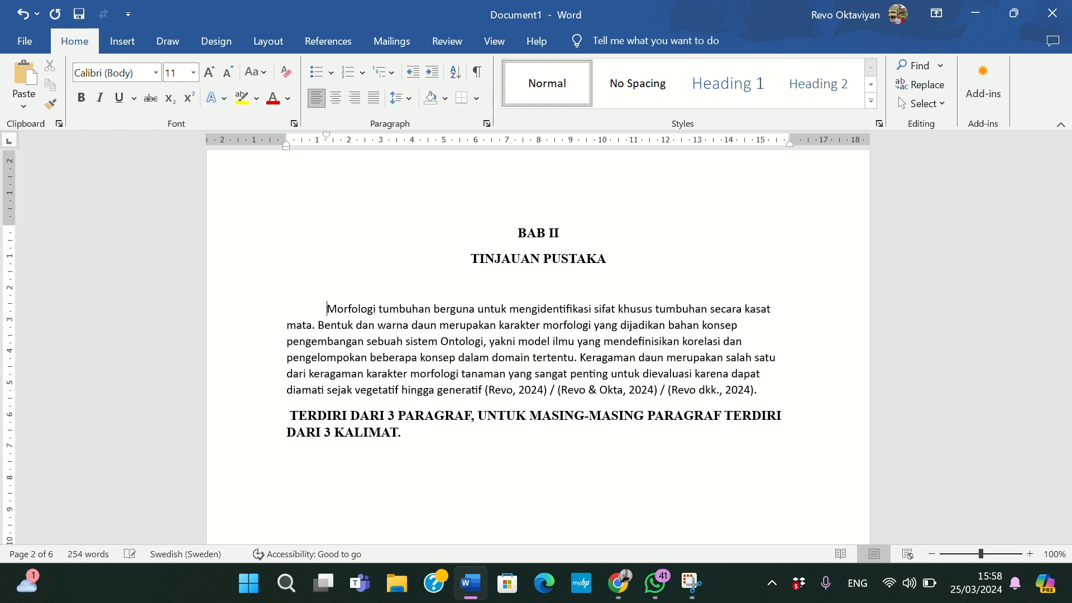
pyautogui.doubleClick(757, 391)
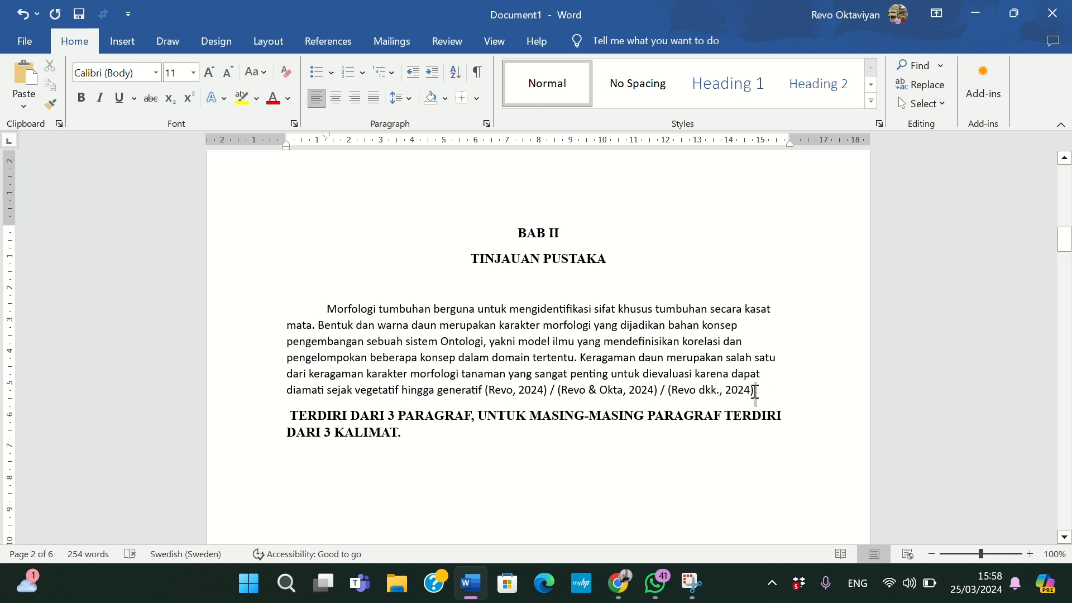
pyautogui.click(485, 392)
pyautogui.write('.')
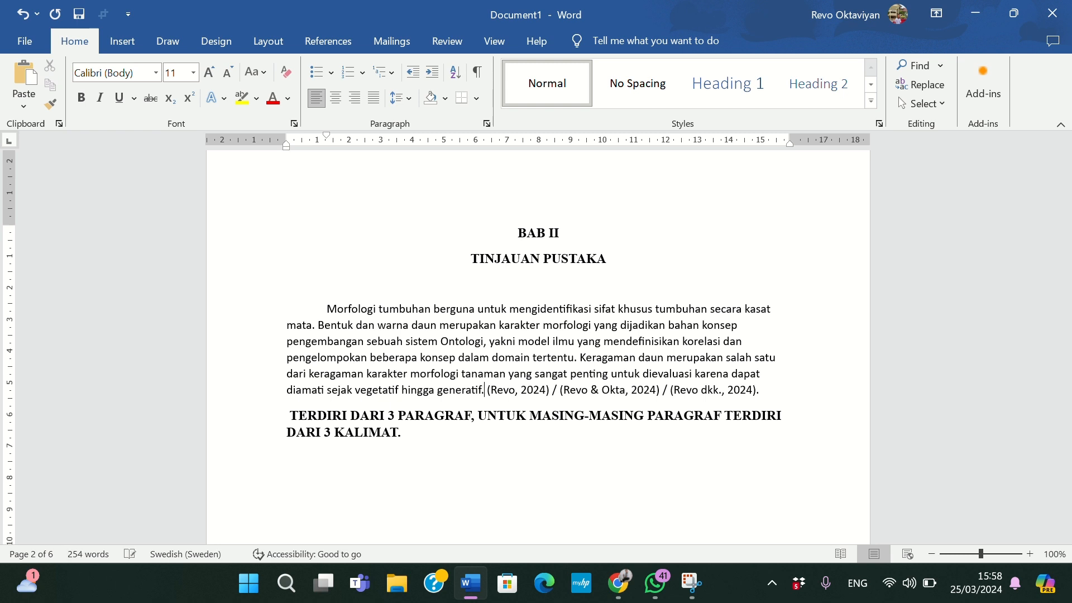
pyautogui.press('BackSpace')
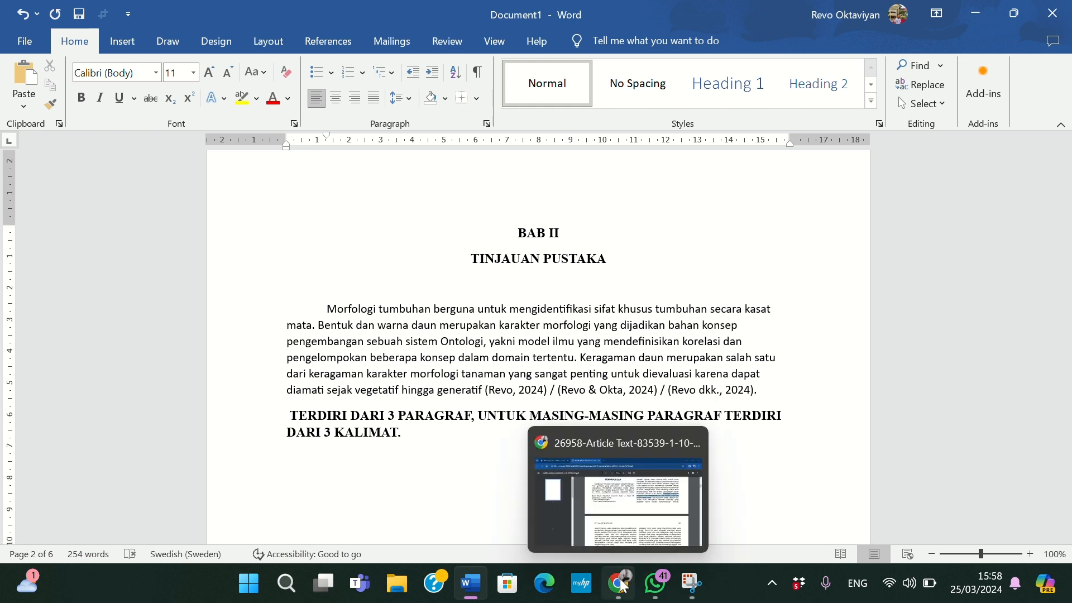
# Step: Below the three-paragraph note in BAB II, add the bold note "JURNAL MAKSIMAL 10 TERAKHIR"
pyautogui.click(459, 464)
pyautogui.press('Return')
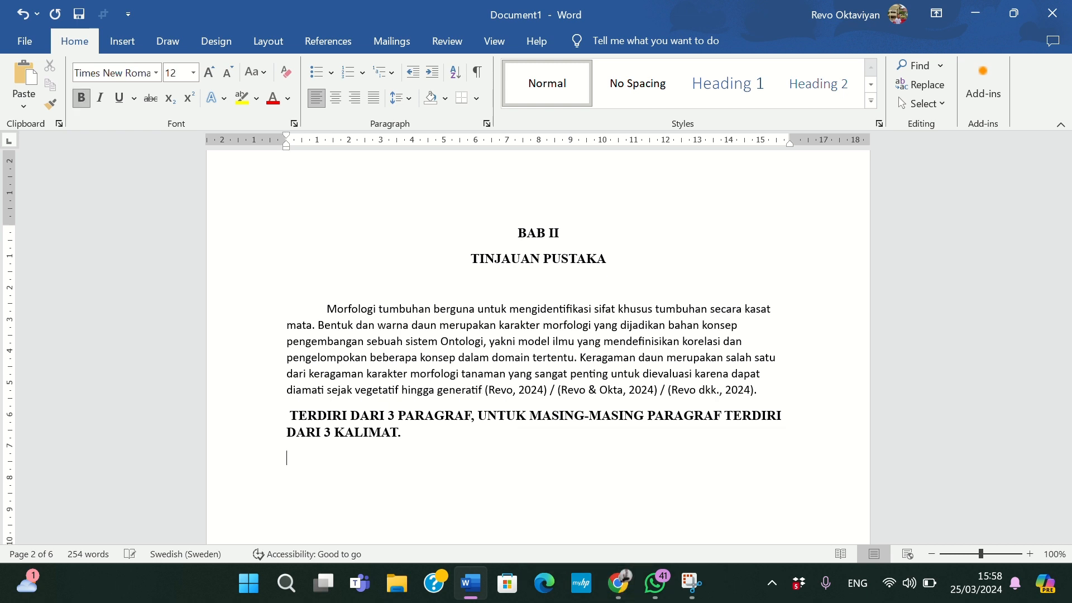
pyautogui.write('JURNAL MAKS')
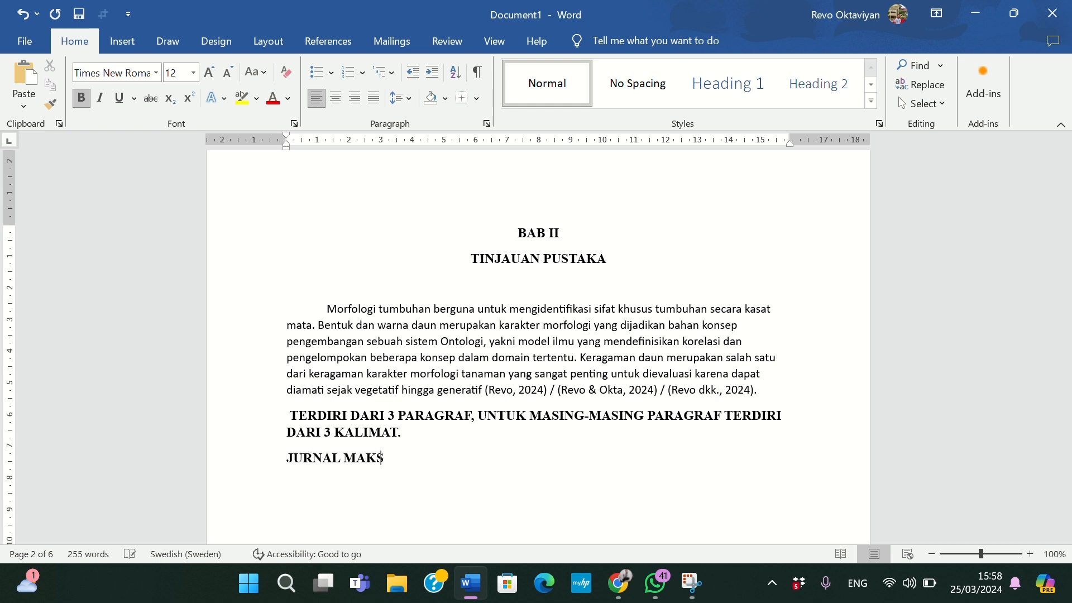
pyautogui.write('IMAL 10 TERAKHIT')
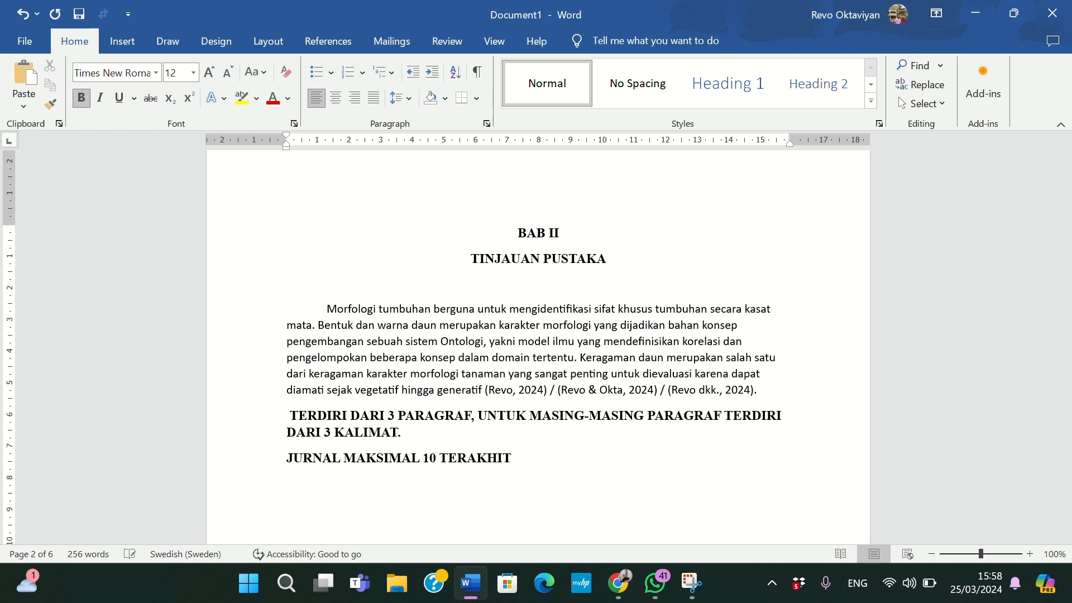
pyautogui.press('BackSpace')
pyautogui.write('R')
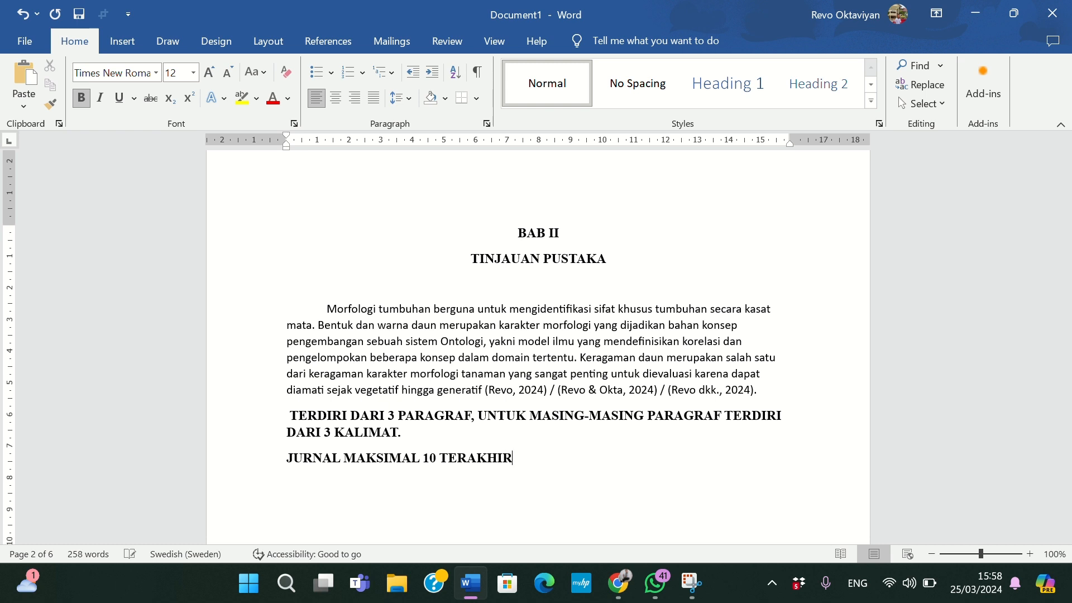
# Step: Insert "TAHUN" after "10" so the journal note reads "JURNAL MAKSIMAL 10 TAHUN TERAKHIR"
pyautogui.click(436, 458)
pyautogui.write('TAHUN T')
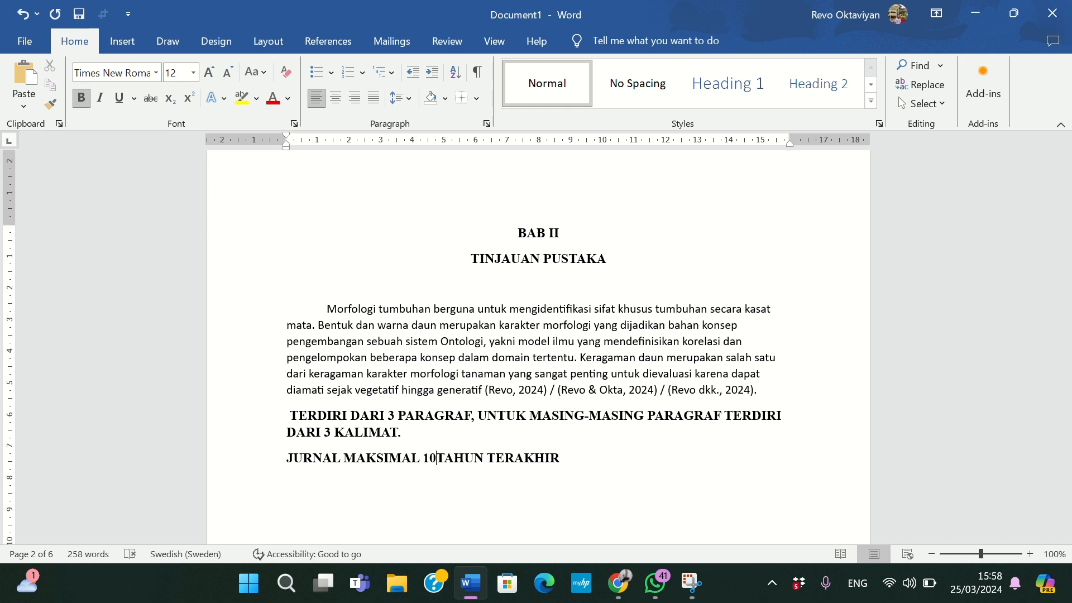
pyautogui.press('Left')
pyautogui.press('Left')
pyautogui.press('Left')
pyautogui.press('Left')
pyautogui.press('Left')
pyautogui.press('Left')
pyautogui.press('Left')
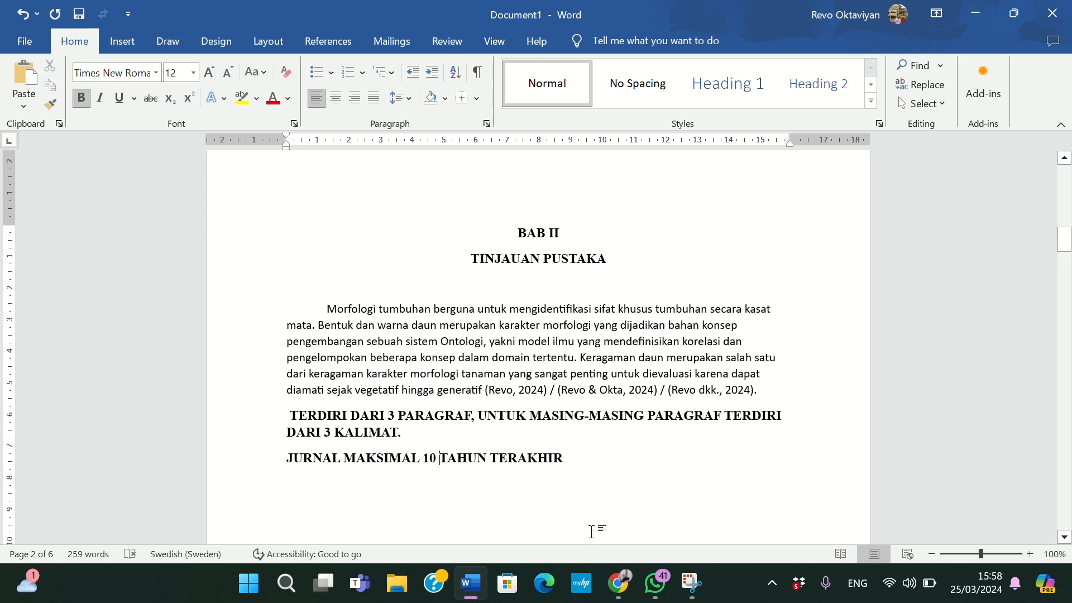
# Step: Switch to Chrome to check the custom year range on the Google Scholar results, and return to Word
pyautogui.click(617, 586)
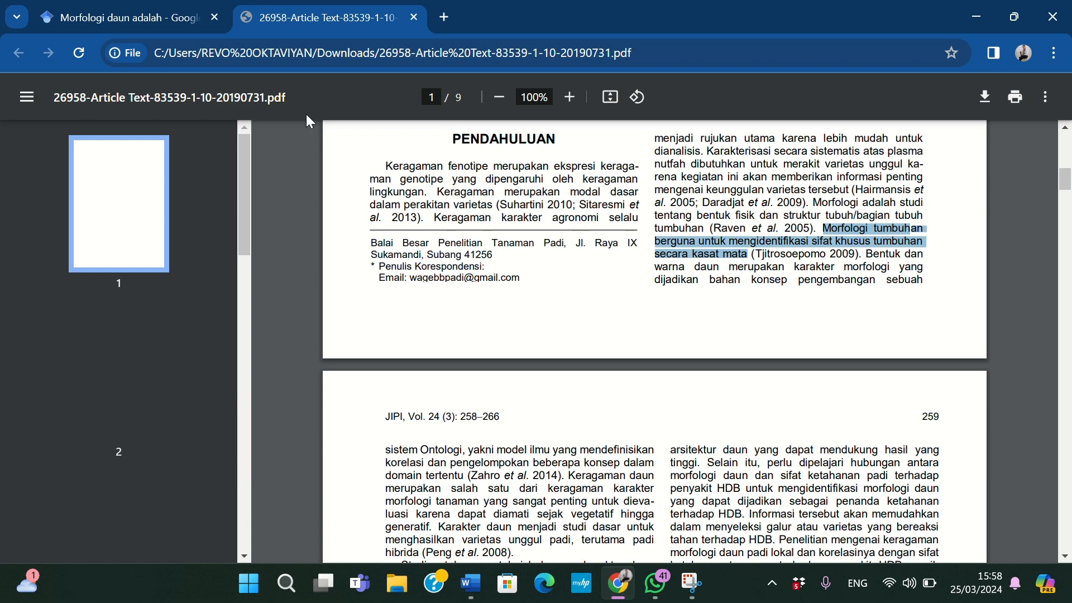
pyautogui.click(170, 27)
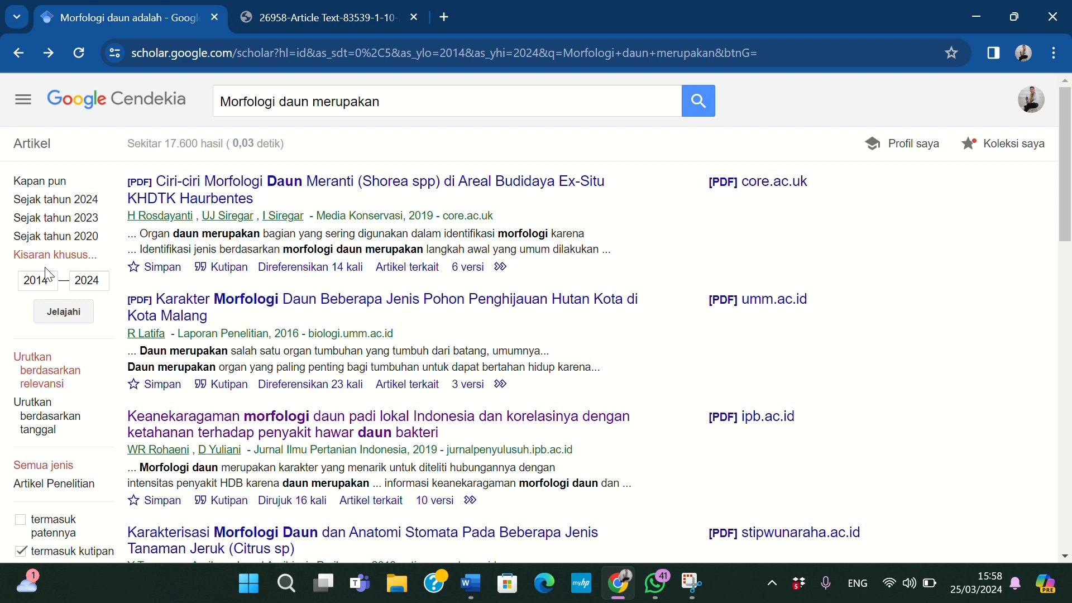
pyautogui.click(44, 281)
pyautogui.click(86, 279)
pyautogui.click(470, 595)
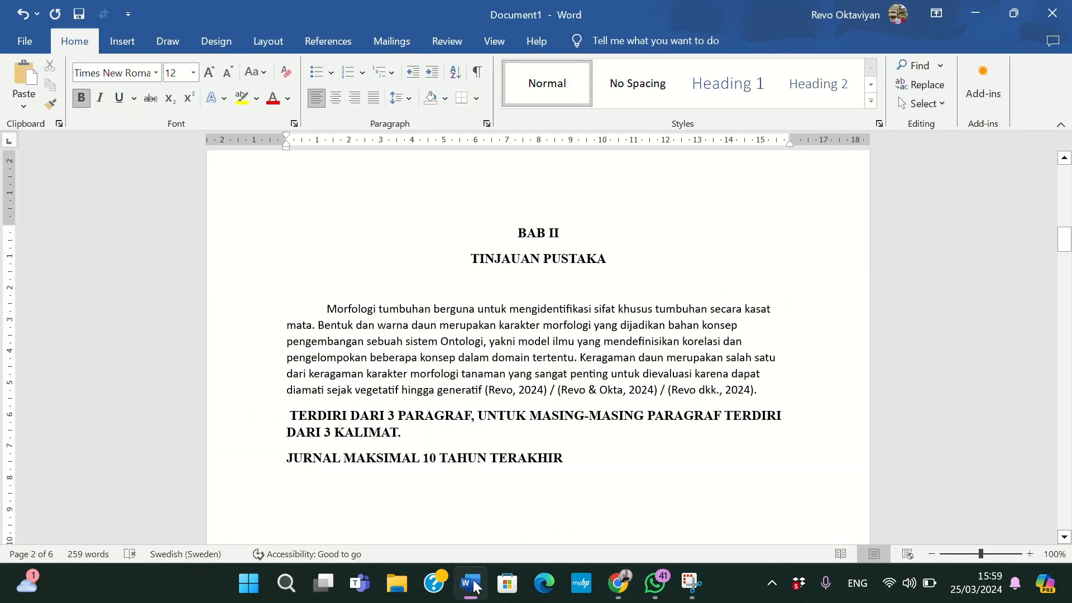
# Step: In Chrome, examine the author names and their surnames on the first page of the source article PDF
pyautogui.click(620, 587)
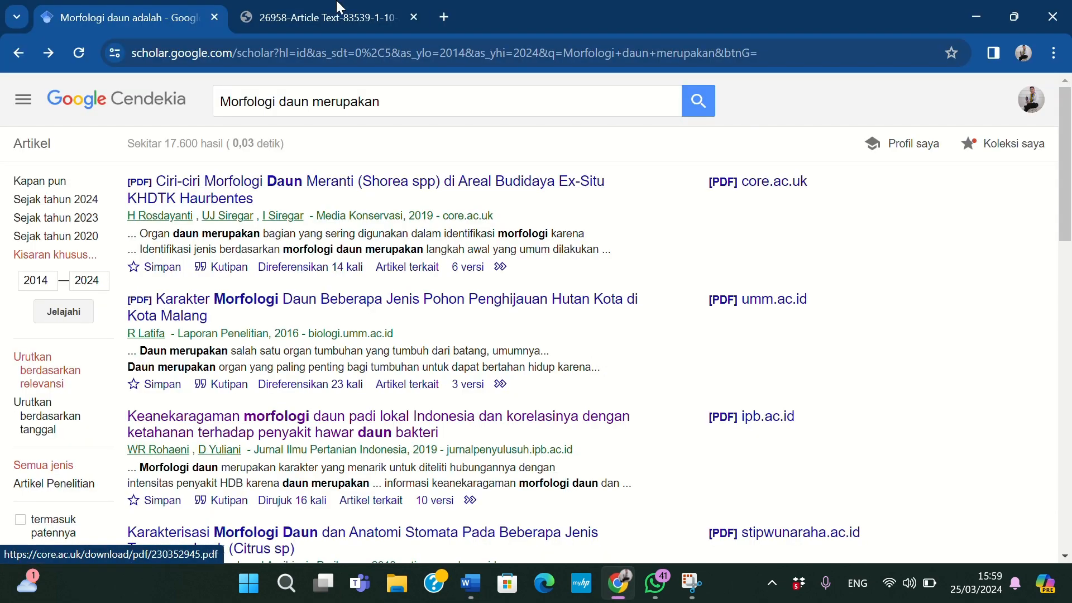
pyautogui.click(321, 18)
pyautogui.scroll(10, 387, 313)
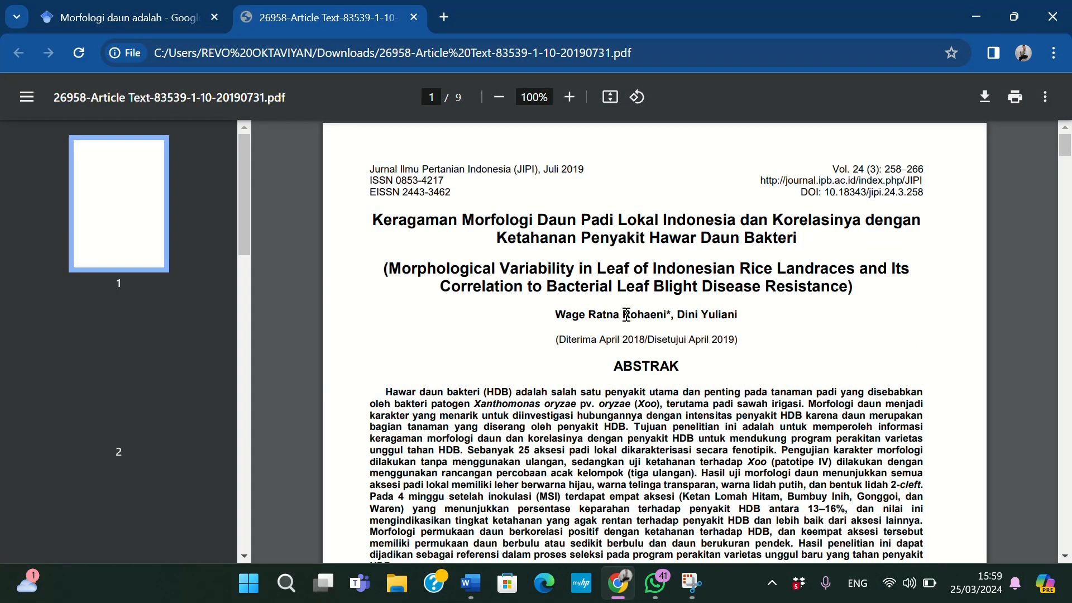
pyautogui.moveTo(626, 314); pyautogui.dragTo(668, 316)
pyautogui.moveTo(556, 318); pyautogui.dragTo(576, 319)
pyautogui.doubleClick(628, 312)
pyautogui.moveTo(700, 314); pyautogui.dragTo(740, 316)
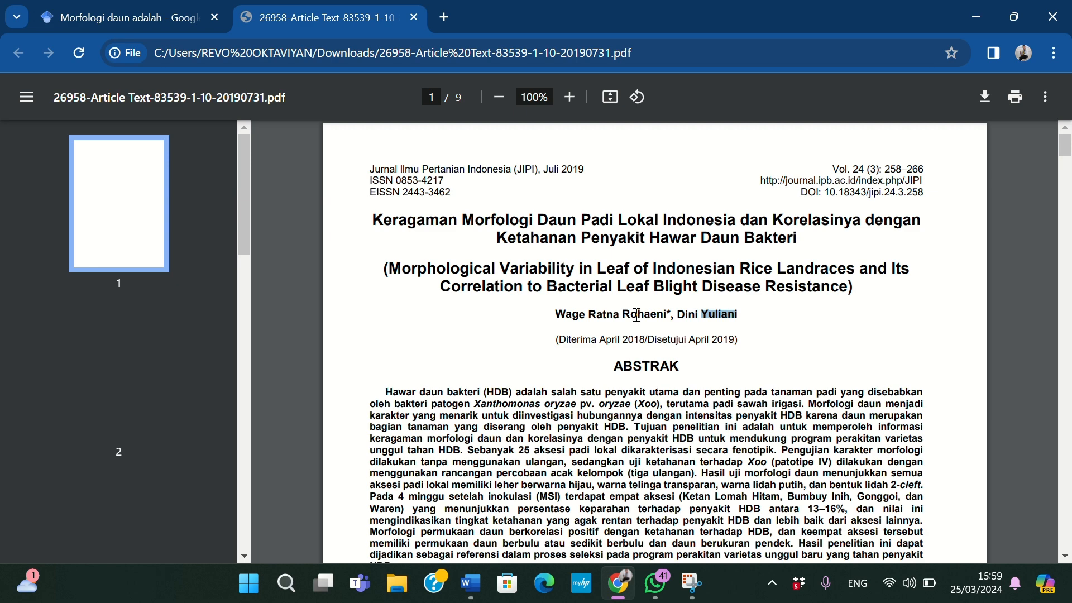
# Step: Examine the article's publication year, journal name, title, volume and journal link, and return to Word
pyautogui.click(564, 166)
pyautogui.doubleClick(564, 165)
pyautogui.moveTo(362, 168); pyautogui.dragTo(538, 168)
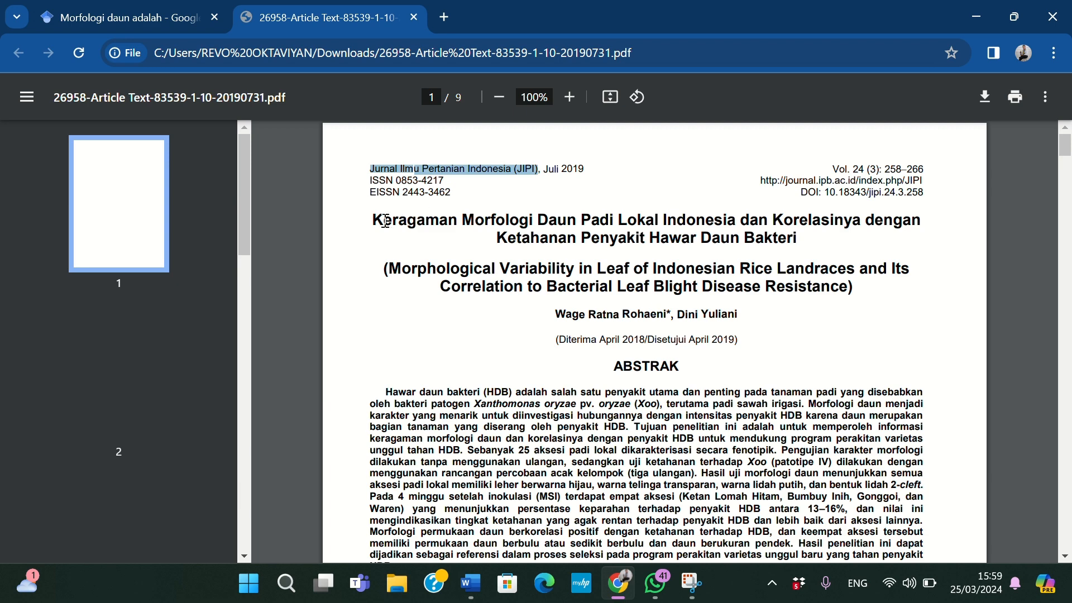
pyautogui.moveTo(373, 219); pyautogui.dragTo(802, 237)
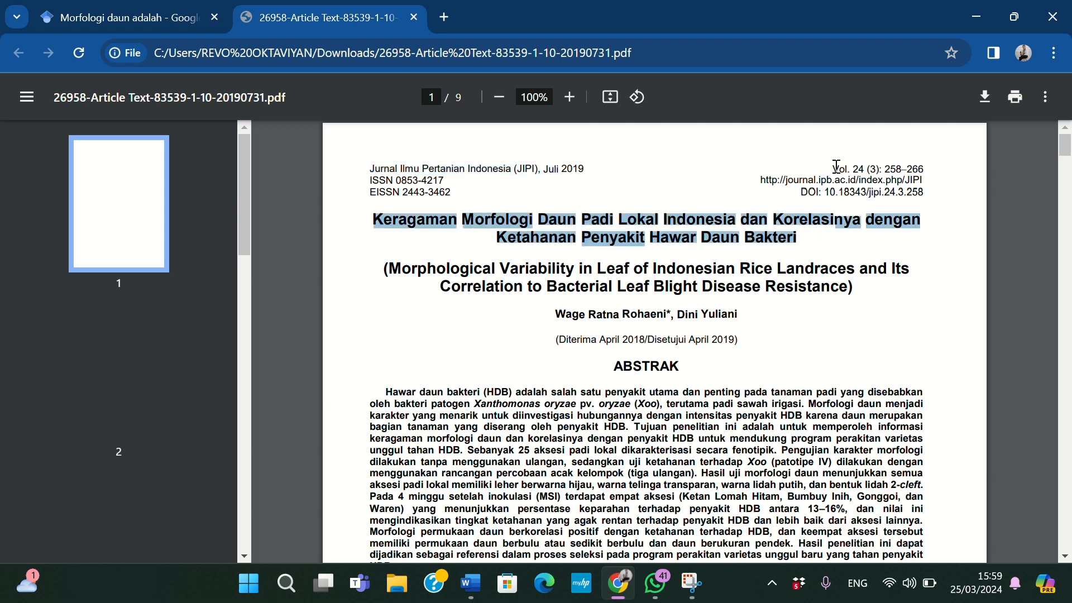
pyautogui.moveTo(832, 168); pyautogui.dragTo(931, 164)
pyautogui.click(825, 180)
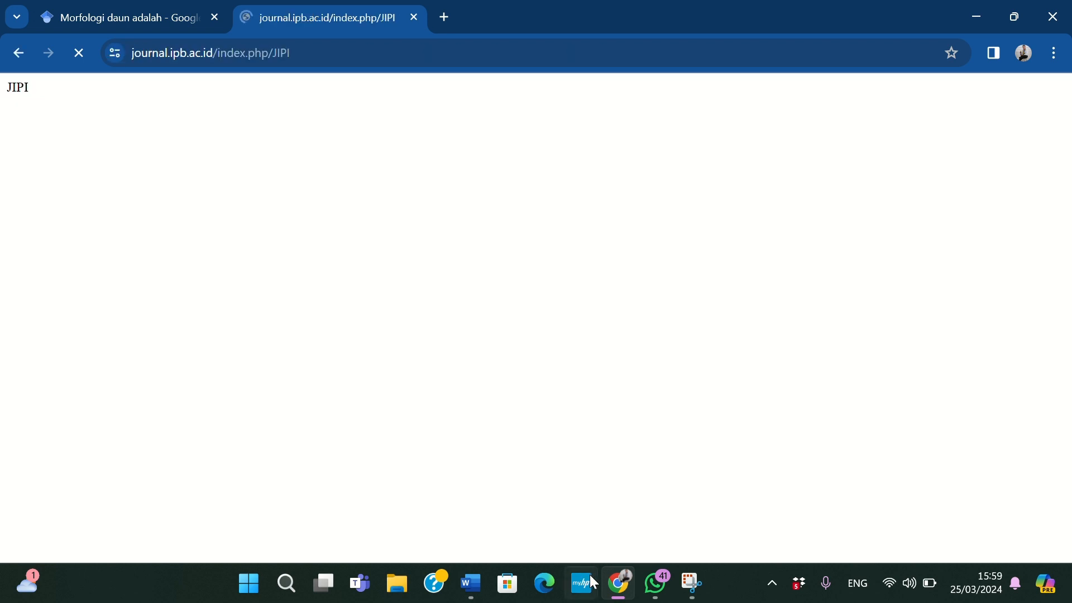
pyautogui.click(470, 583)
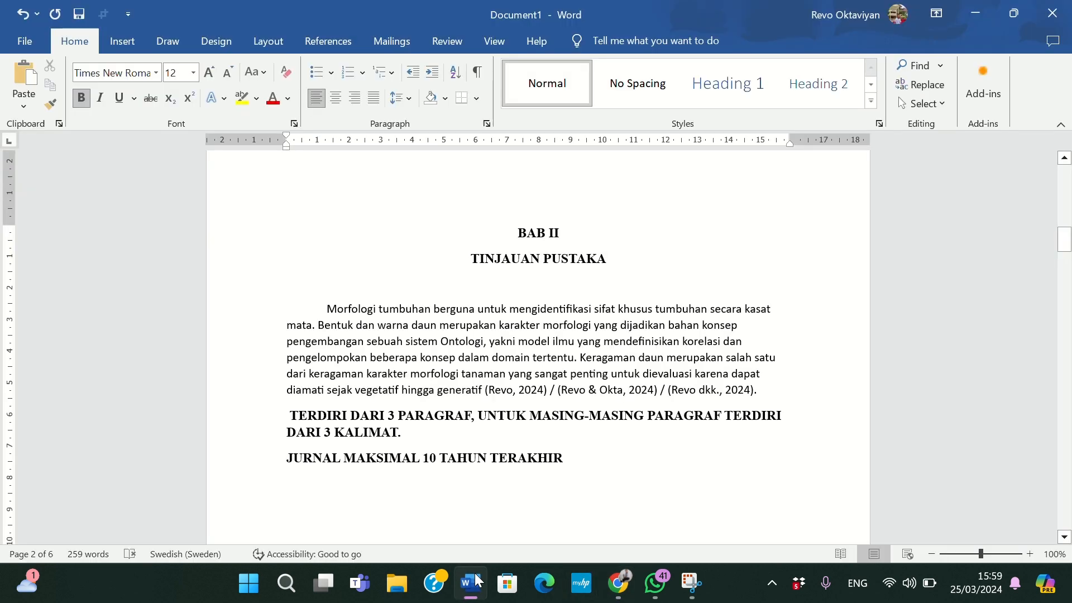
# Step: Under "3.1 Waktu dan Tempat Pelaksanaan" in BAB III, enter "KALIMAT PEMBUKA: adapun kegiatan ini dilaksanakan pada:" and start a new line
pyautogui.scroll(-2, 396, 439)
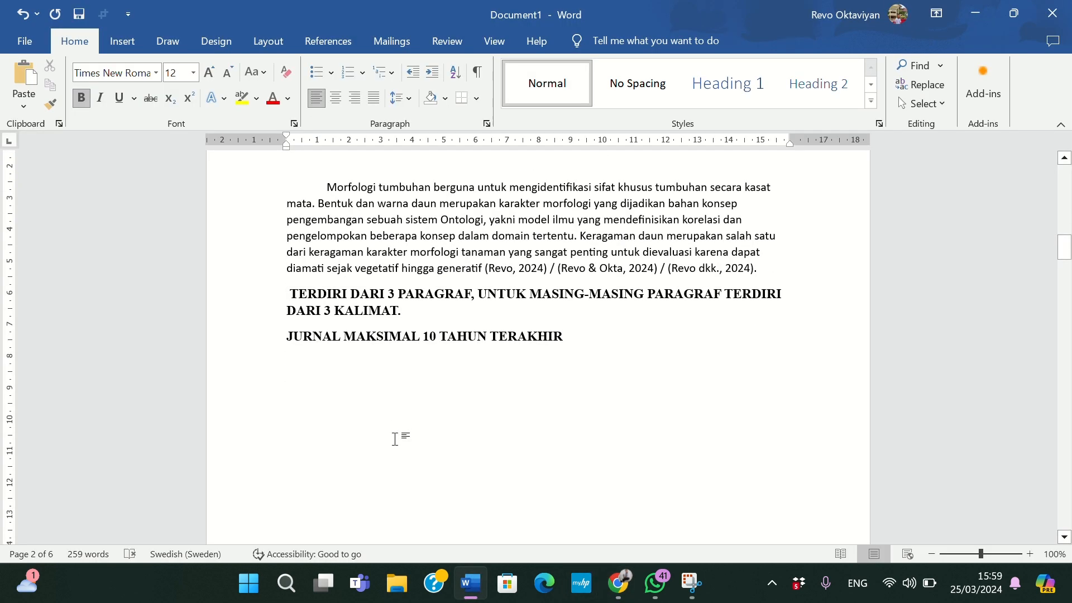
pyautogui.scroll(2, 394, 439)
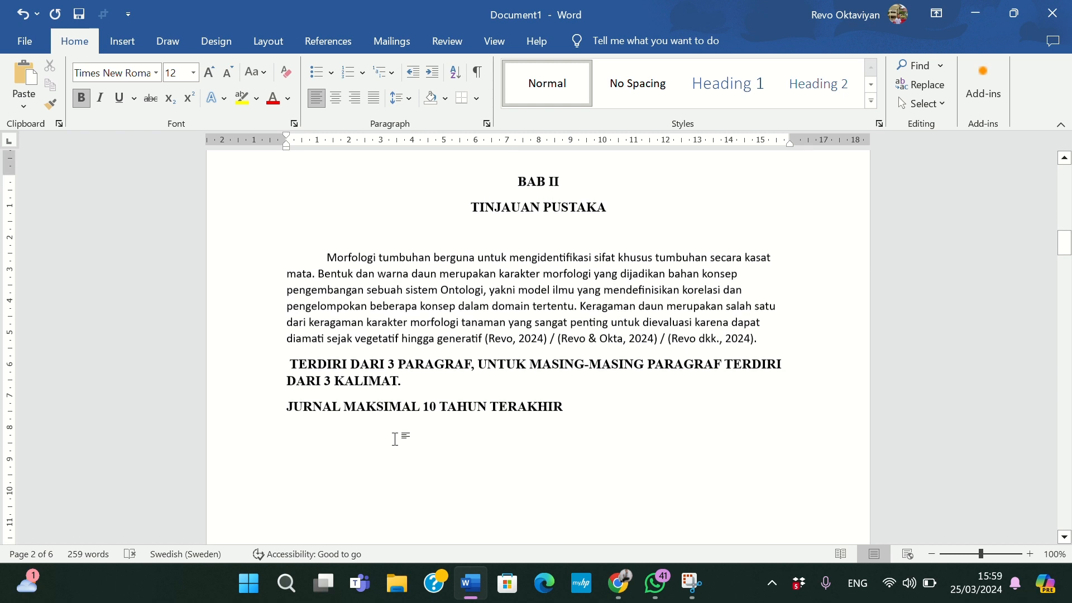
pyautogui.scroll(-4, 395, 439)
pyautogui.scroll(-10, 394, 439)
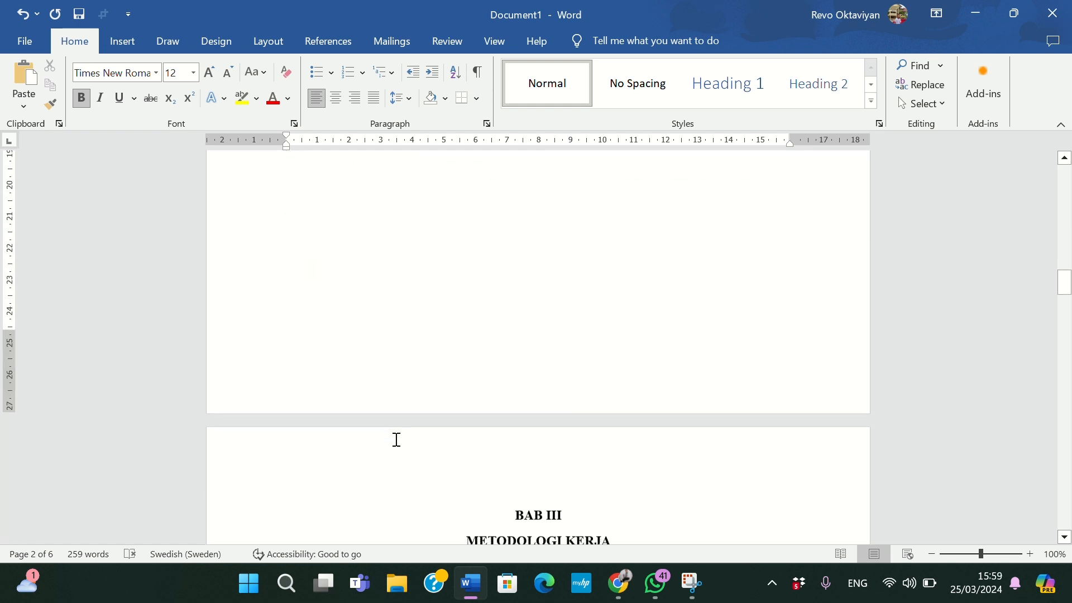
pyautogui.scroll(-1, 397, 439)
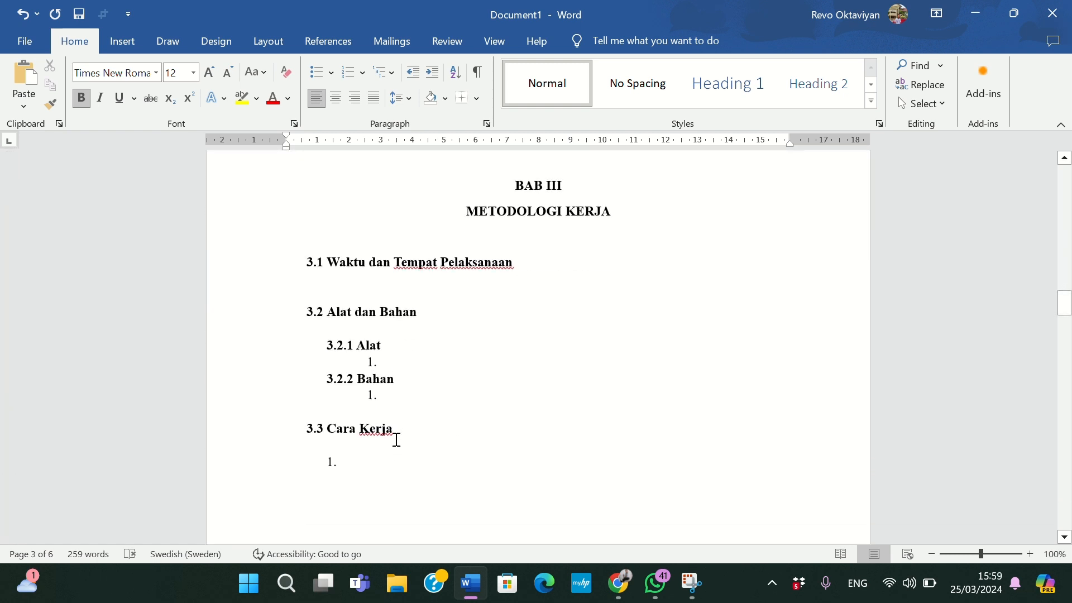
pyautogui.click(398, 285)
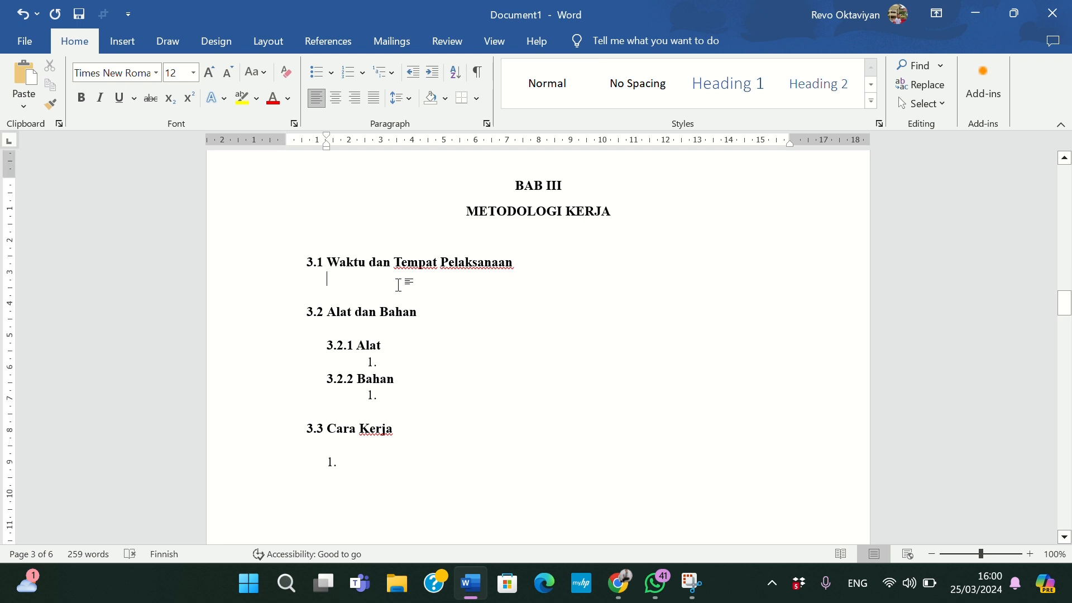
pyautogui.write('KSLI')
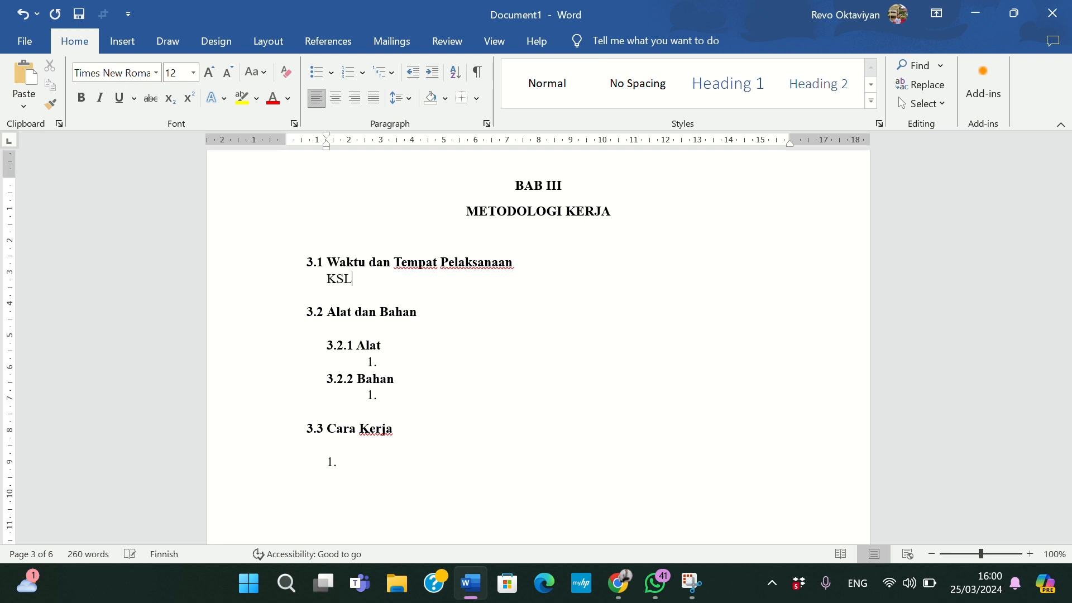
pyautogui.press('BackSpace')
pyautogui.press('BackSpace')
pyautogui.press('BackSpace')
pyautogui.write('ALIMAT PEMBUKA')
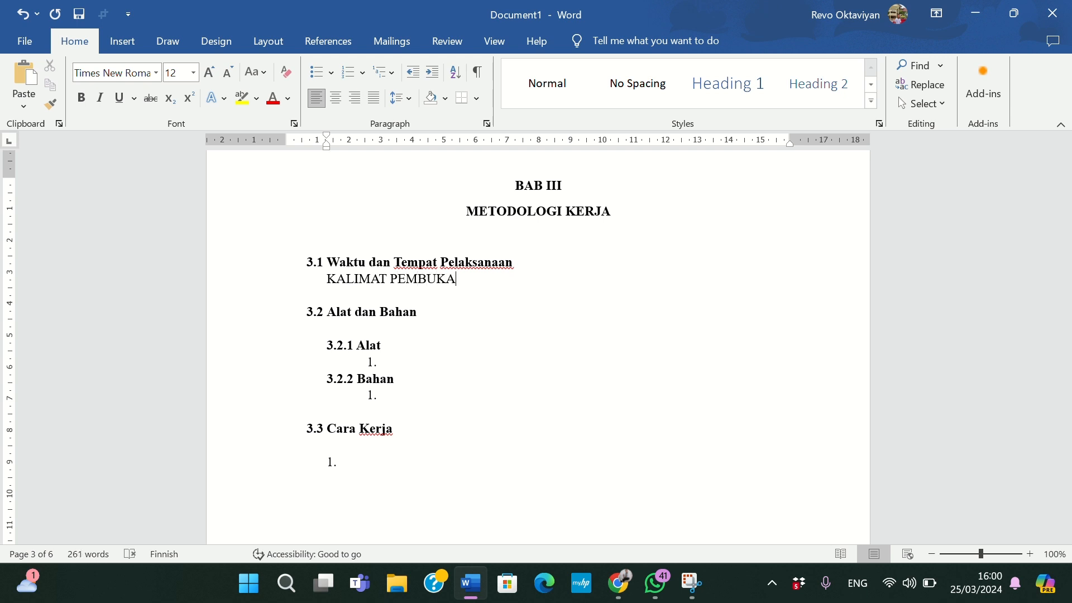
pyautogui.write(': D')
pyautogui.press('BackSpace')
pyautogui.write('adapun kegiatan ini dila')
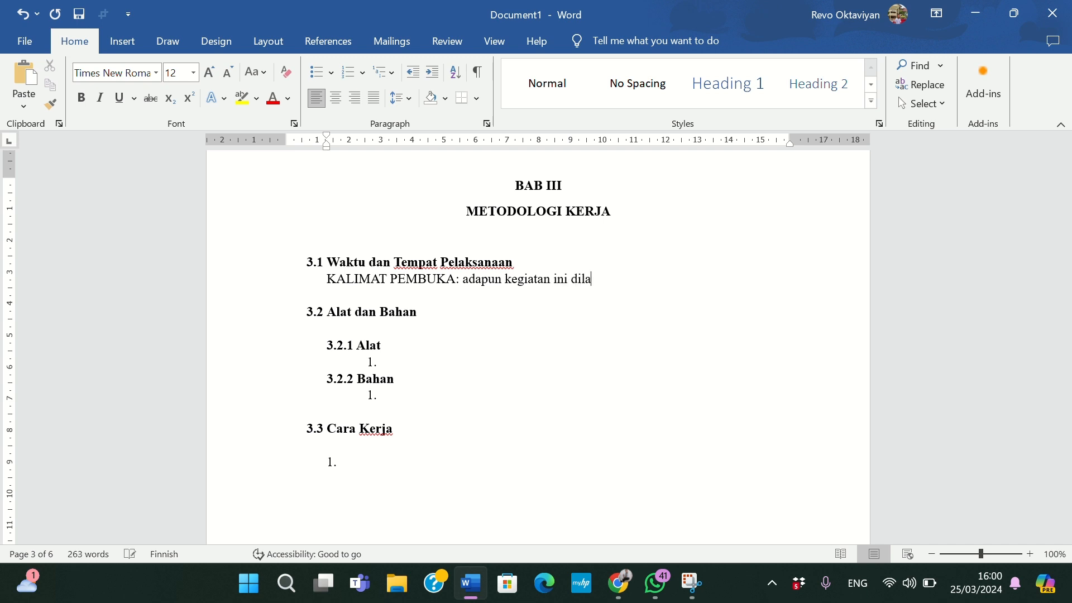
pyautogui.write('ksanakan pada:')
pyautogui.press('Return')
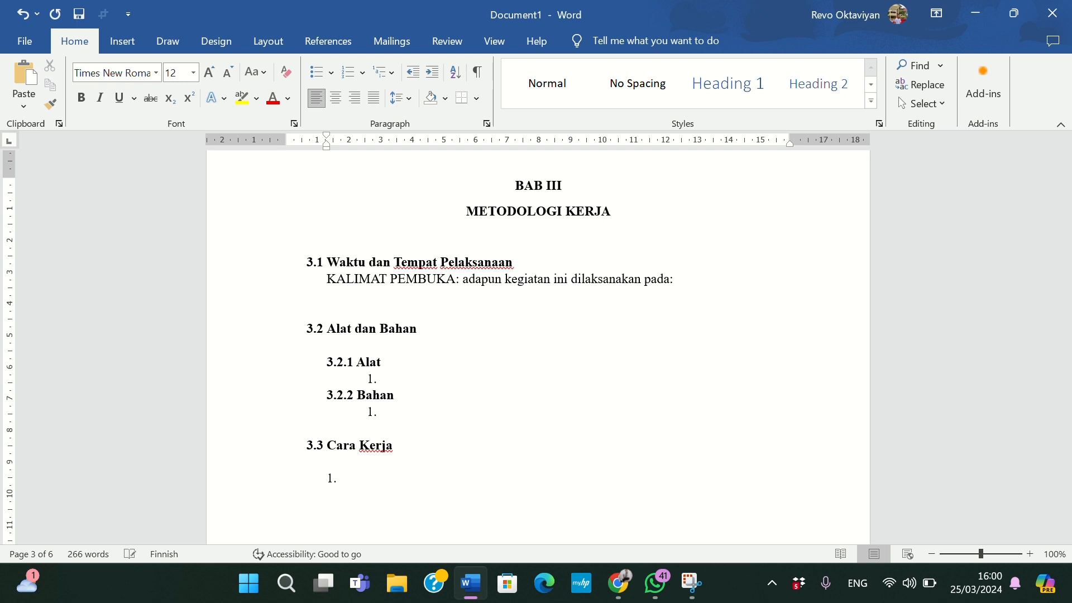
# Step: Below the opening sentence of 3.1, add the label lines "Hari dan Tanggal:", "Waktu:" and "Tempat:"
pyautogui.write('Hari:')
pyautogui.press('Return')
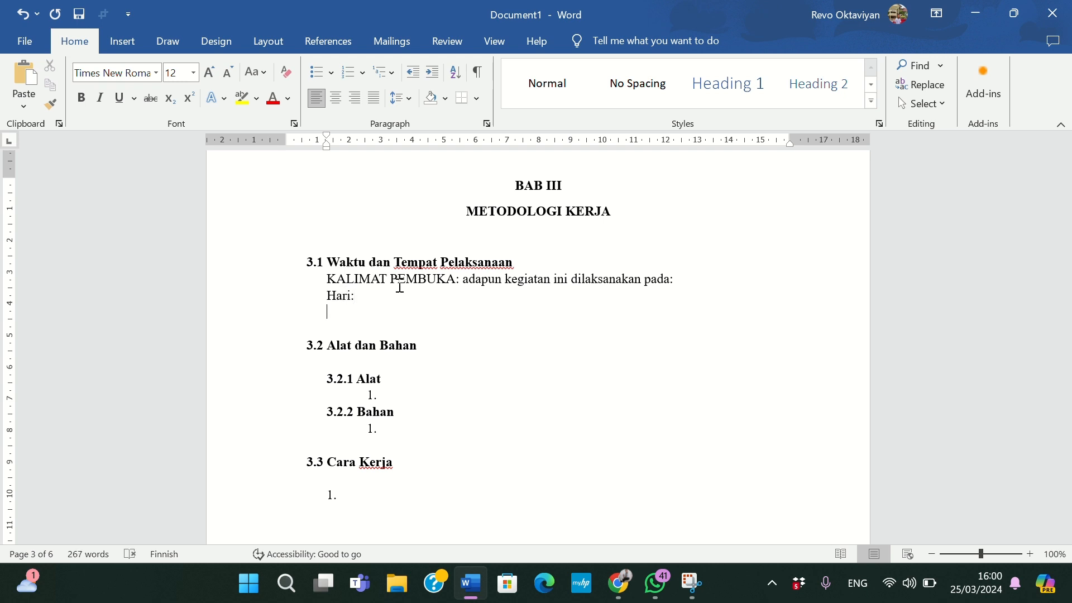
pyautogui.press('BackSpace')
pyautogui.press('BackSpace')
pyautogui.write('dan ')
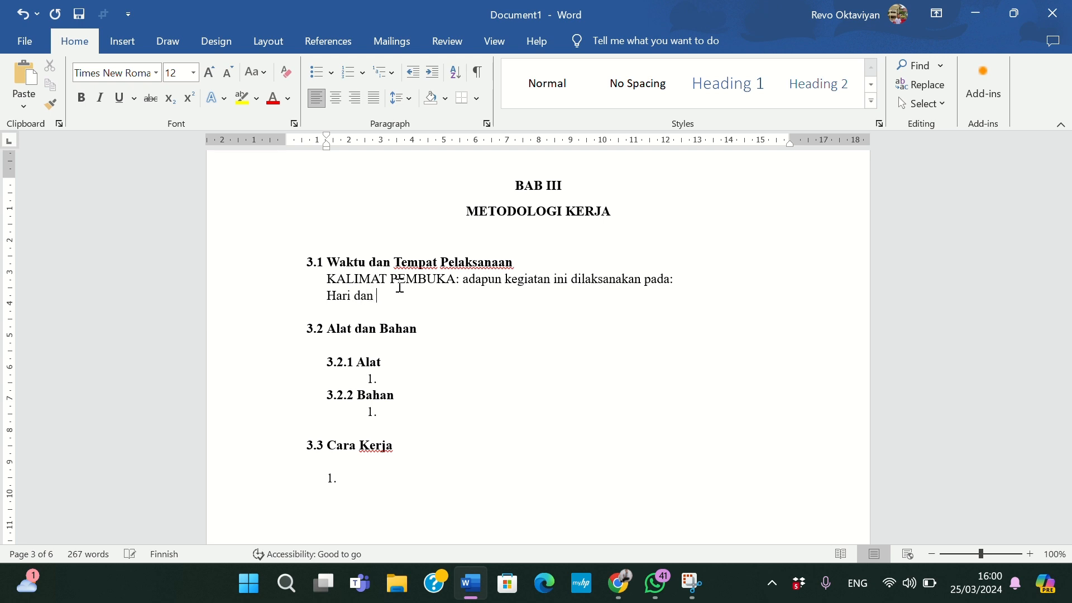
pyautogui.write('Tanggal:')
pyautogui.press('Return')
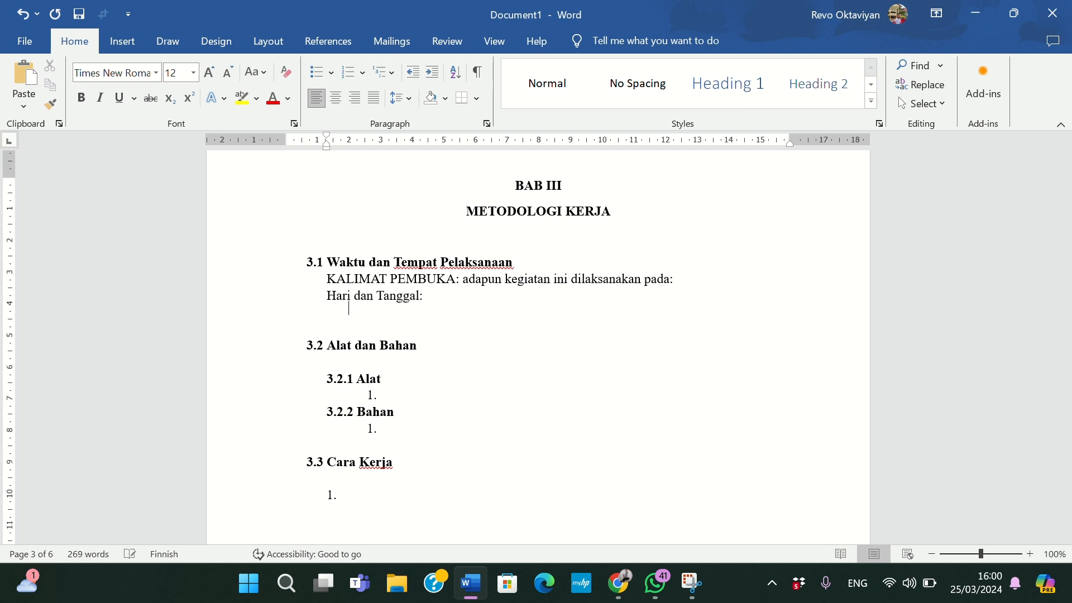
pyautogui.write('Waktu:')
pyautogui.press('Return')
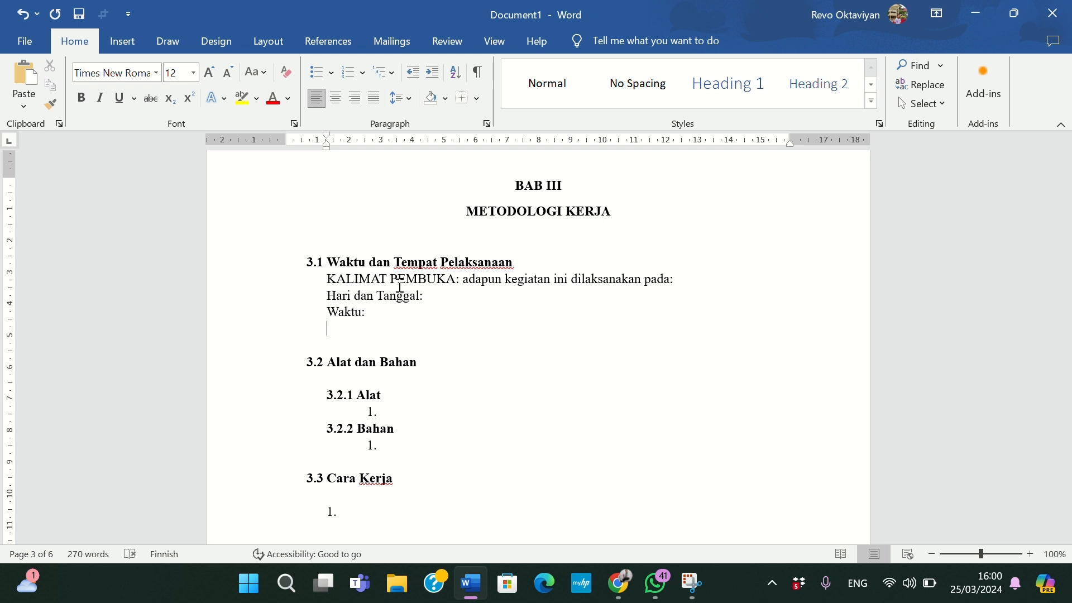
pyautogui.write('Tempat:')
# Step: Fill in "Rabu, 10 Maret 2024." for Hari dan Tanggal and "08.30-09.30 WIB." for Waktu
pyautogui.click(436, 294)
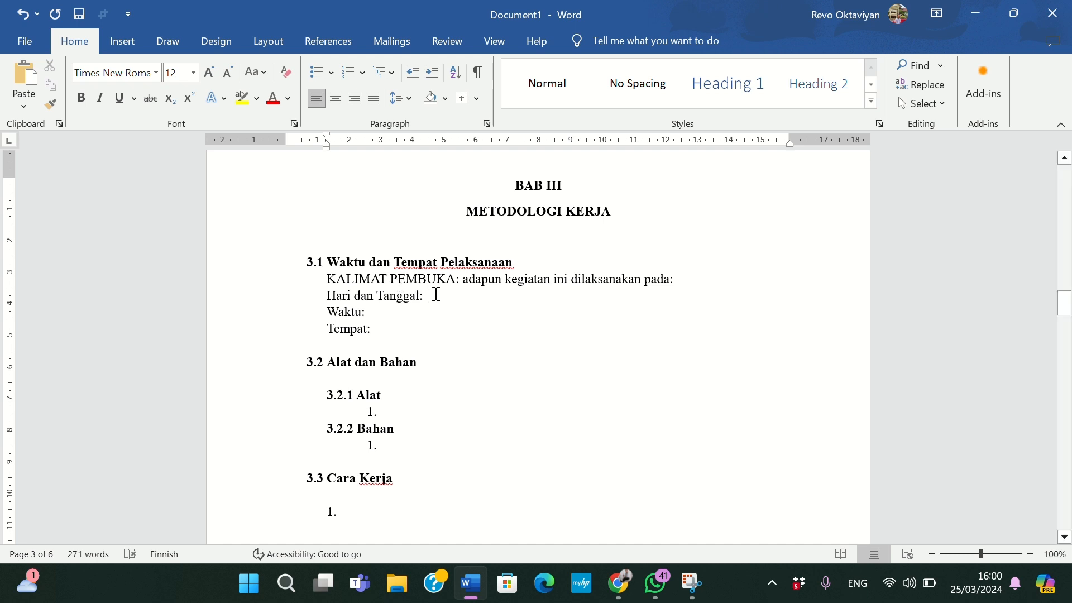
pyautogui.write('Rabu')
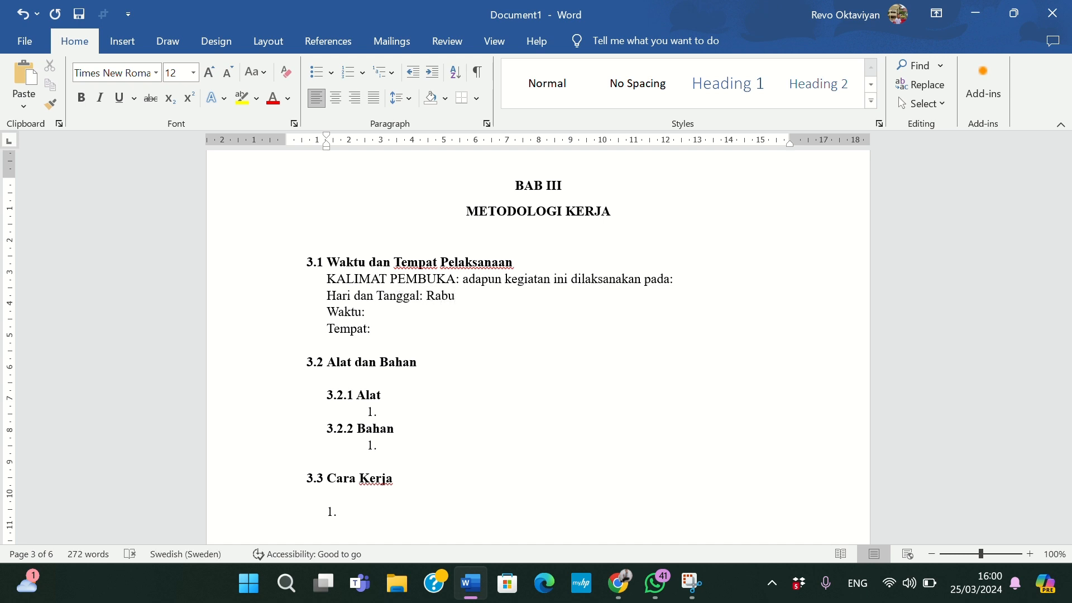
pyautogui.write(', 10 Maret 2-')
pyautogui.press('BackSpace')
pyautogui.write('024')
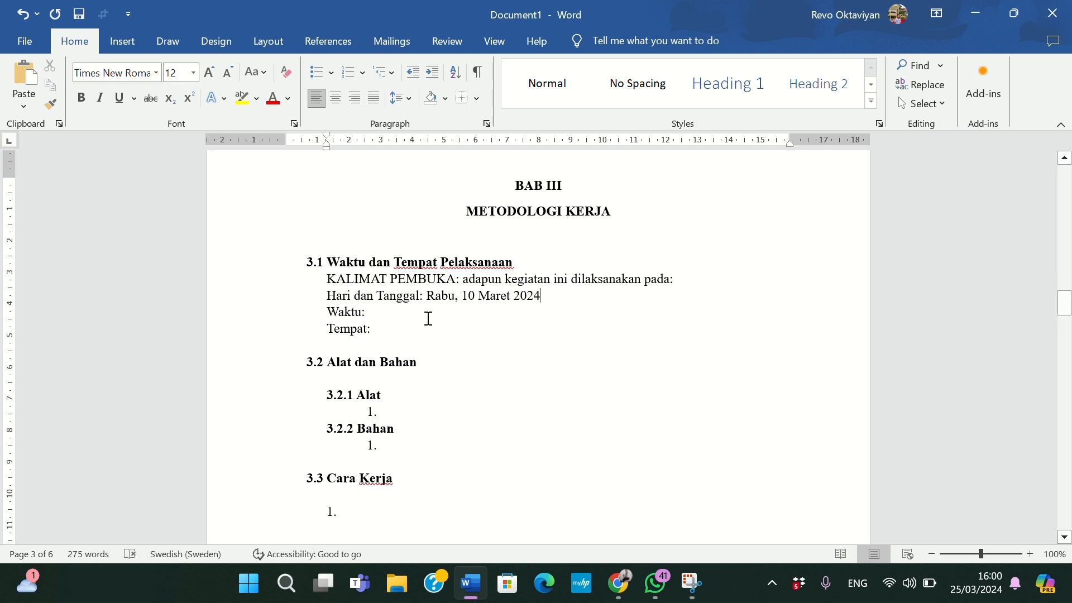
pyautogui.write(' 0')
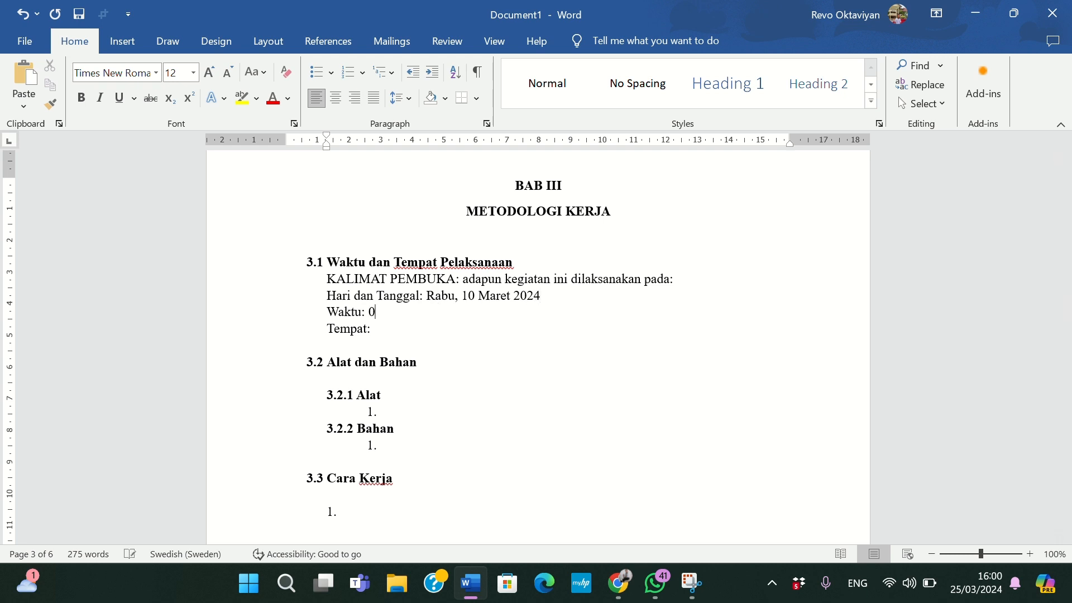
pyautogui.write('8.30-09.30 WIB.')
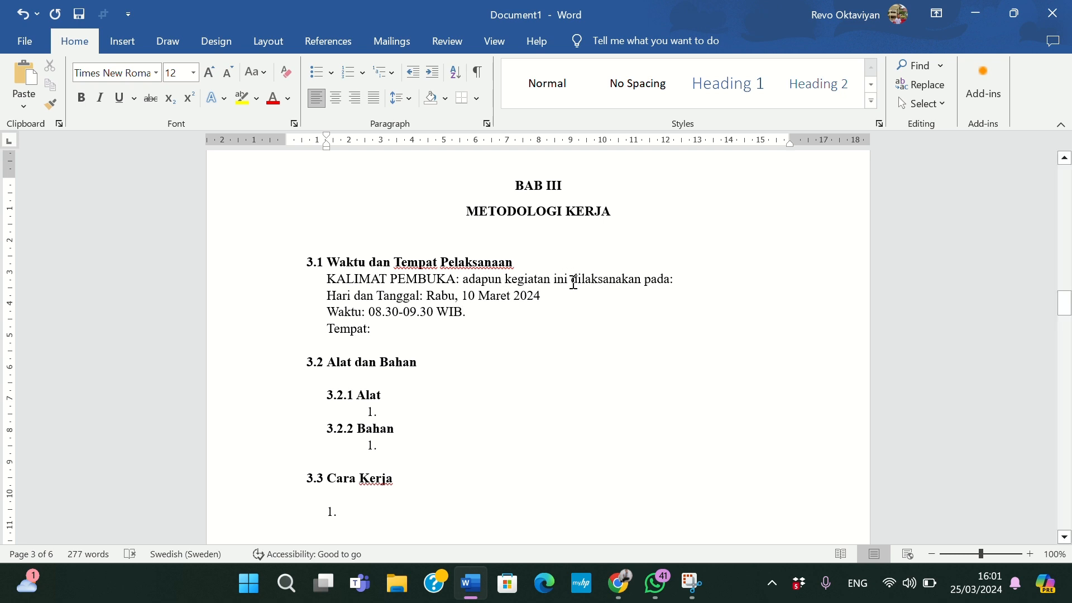
pyautogui.write('.')
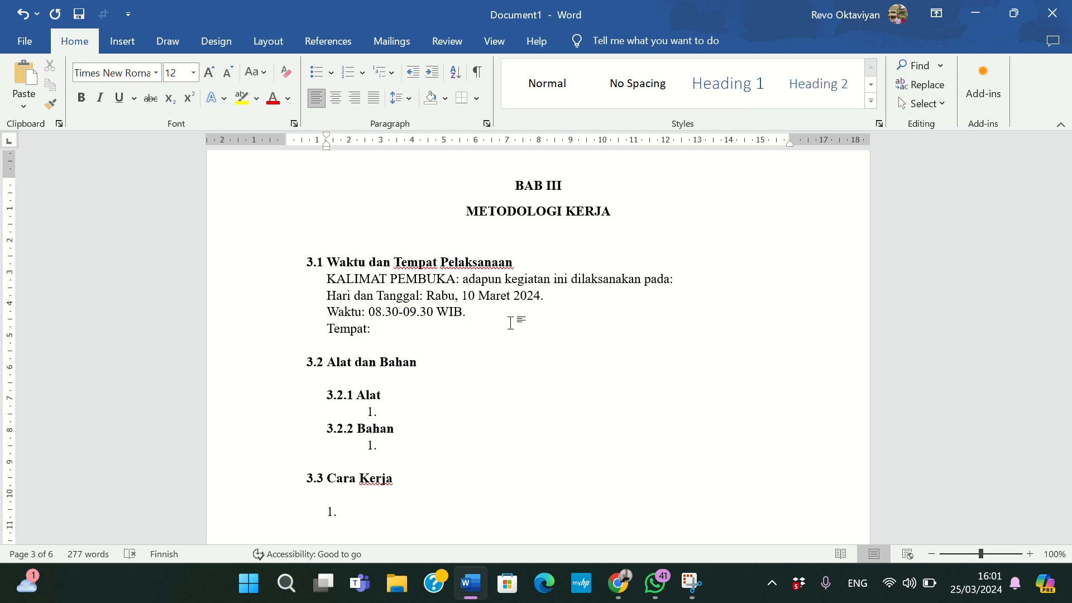
# Step: Fill in "Gazebo Avicennia Hutan Kampus, Universitas Muhammadiyah Malang." for Tempat under 3.1
pyautogui.write('Gazebo Avicenni')
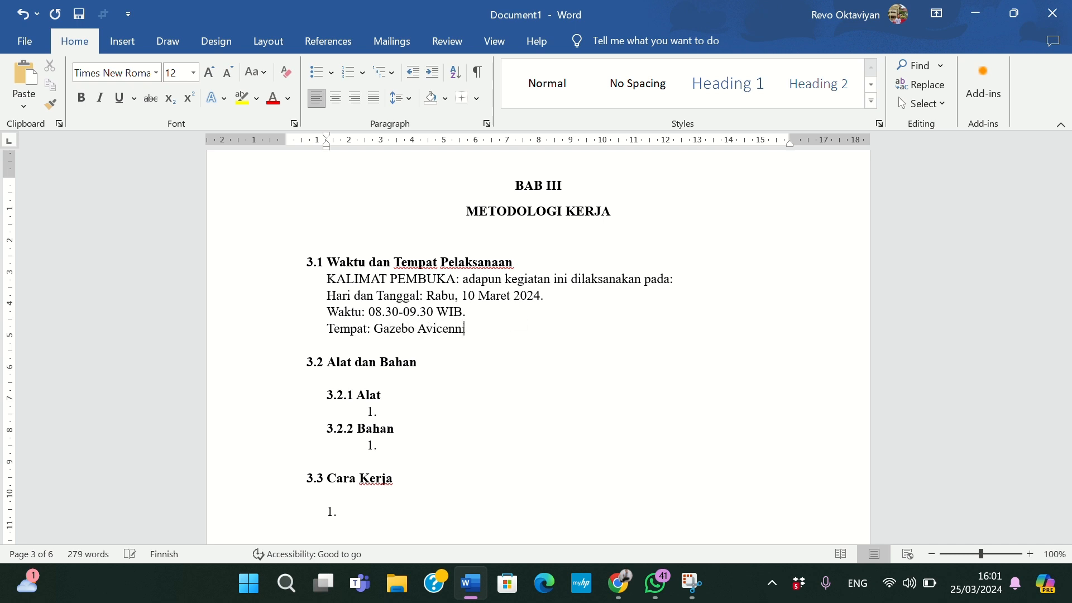
pyautogui.write('a Hutan Kmapus')
pyautogui.press('BackSpace')
pyautogui.press('BackSpace')
pyautogui.press('BackSpace')
pyautogui.press('BackSpace')
pyautogui.press('BackSpace')
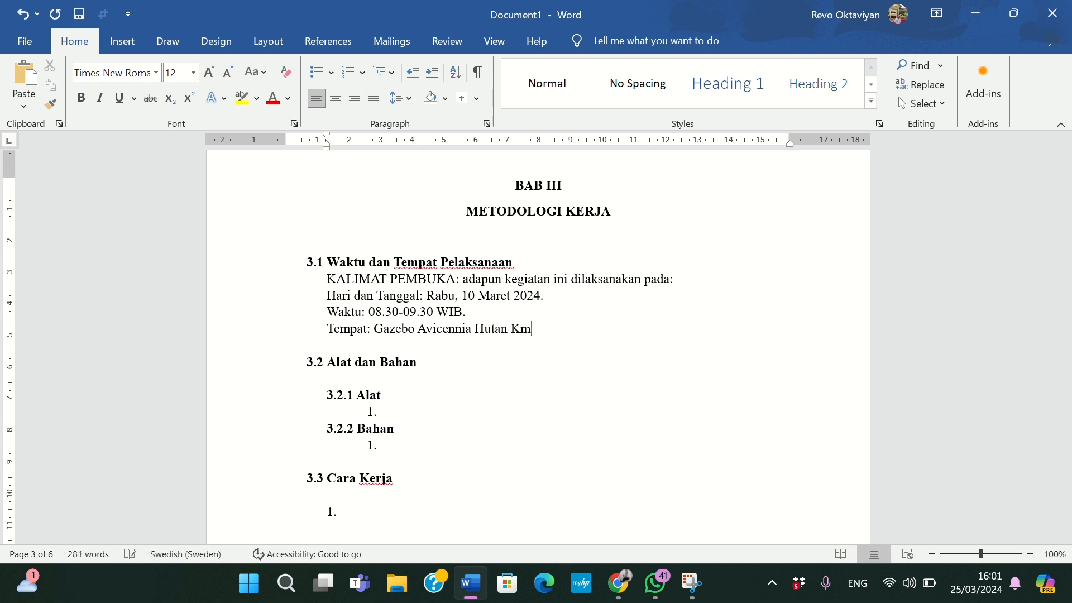
pyautogui.write('ampus, Unive')
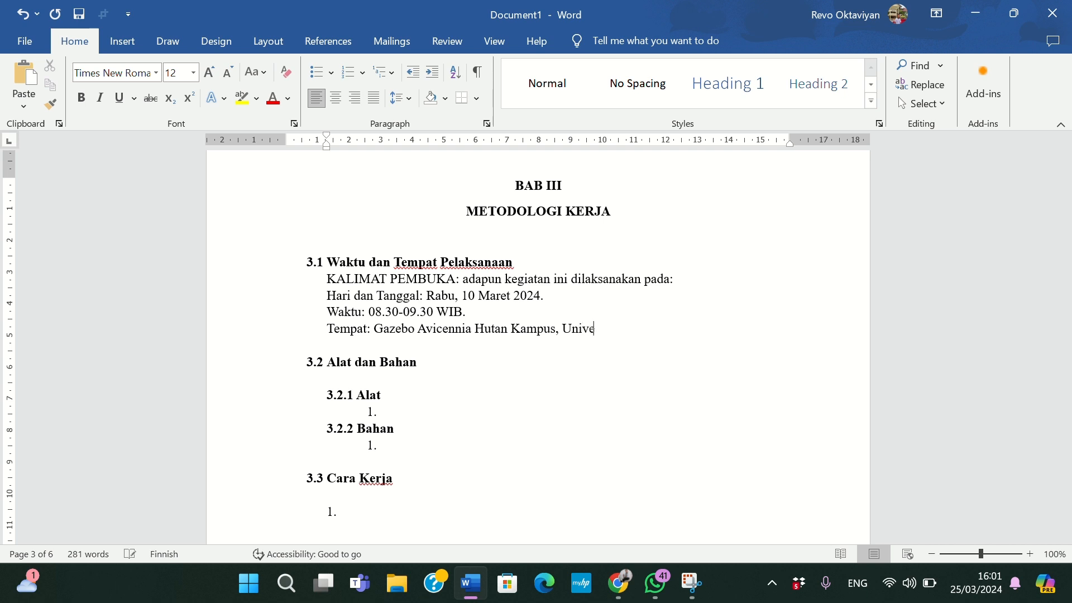
pyautogui.write('rsitas Muh')
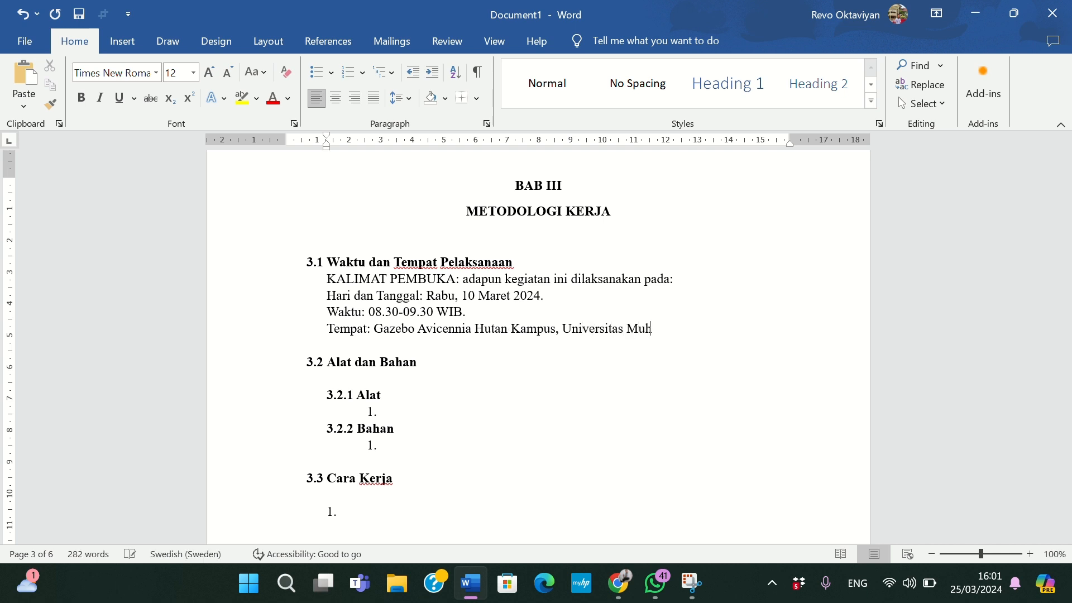
pyautogui.write('ammadiyah Malang.')
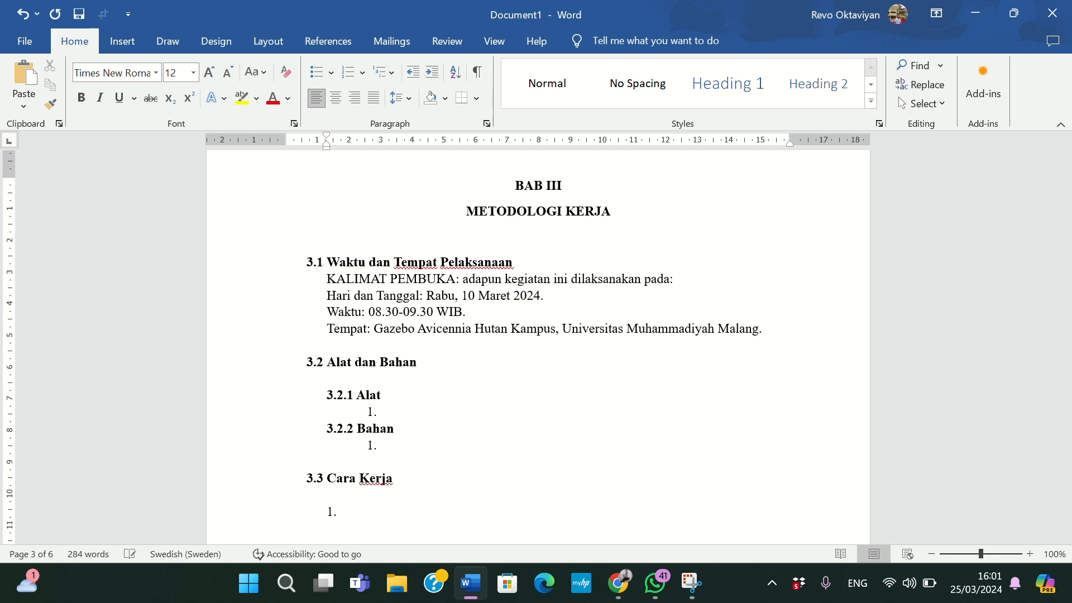
# Step: Remove the "KALIMAT PEMBUKA:" label from 3.1 so the opening sentence starts with a capitalised "Adapun", and indent its first line
pyautogui.click(469, 278)
pyautogui.press('BackSpace')
pyautogui.press('BackSpace')
pyautogui.press('BackSpace')
pyautogui.press('BackSpace')
pyautogui.press('BackSpace')
pyautogui.press('BackSpace')
pyautogui.press('BackSpace')
pyautogui.press('BackSpace')
pyautogui.press('BackSpace')
pyautogui.press('BackSpace')
pyautogui.press('BackSpace')
pyautogui.press('BackSpace')
pyautogui.press('BackSpace')
pyautogui.press('BackSpace')
pyautogui.press('BackSpace')
pyautogui.press('BackSpace')
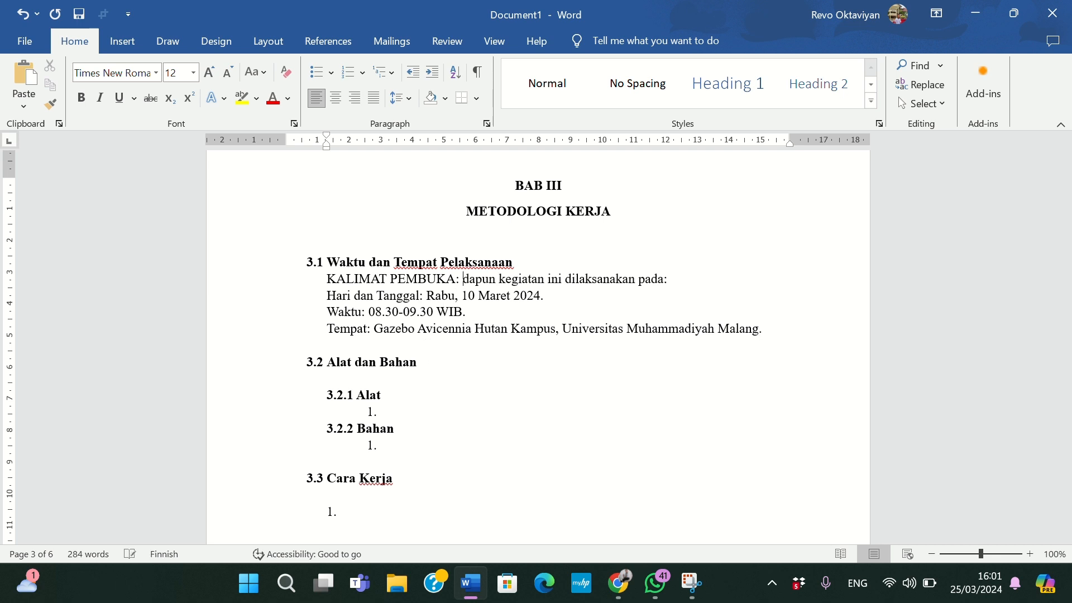
pyautogui.press('BackSpace')
pyautogui.press('BackSpace')
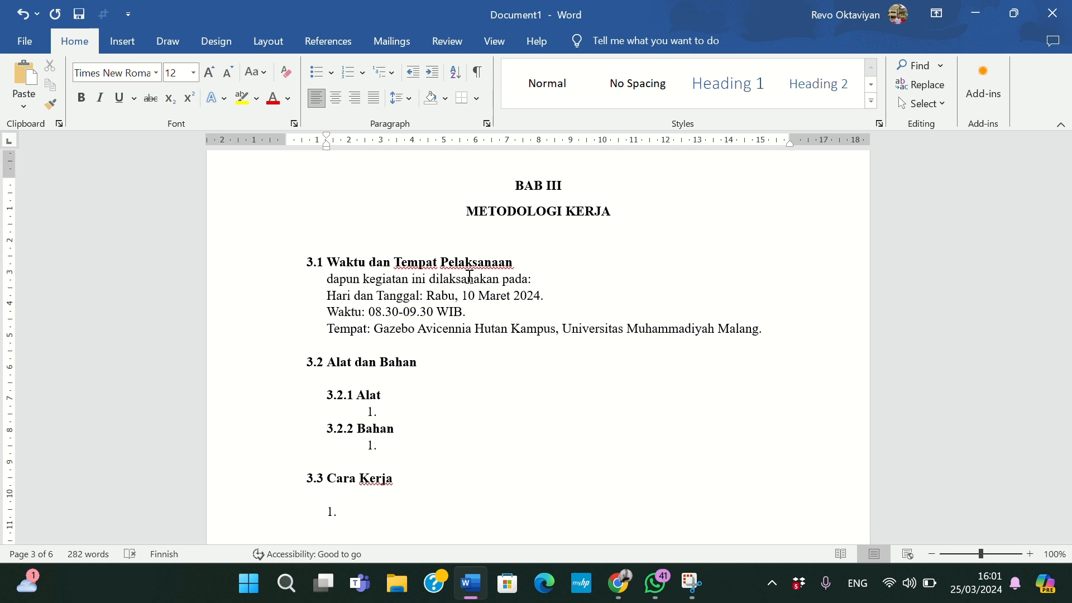
pyautogui.write('A')
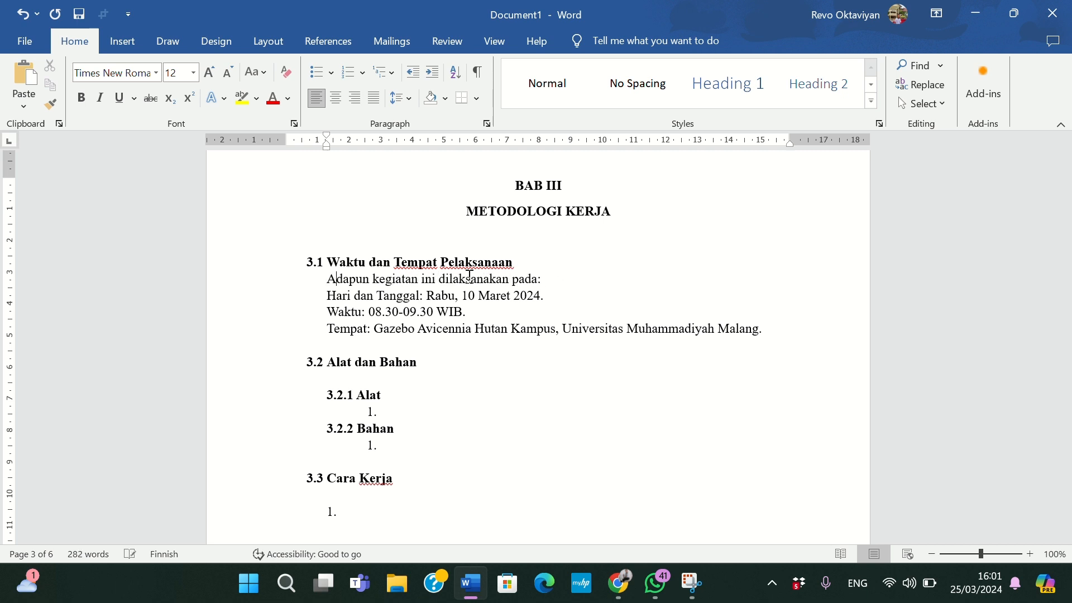
pyautogui.click(328, 281)
pyautogui.press('Tab')
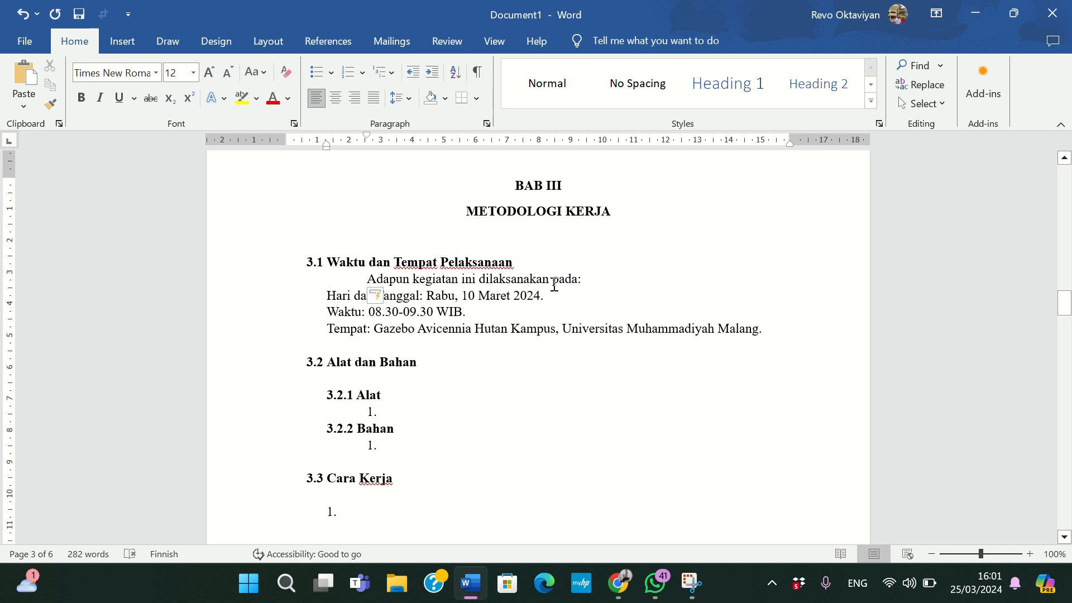
pyautogui.click(337, 298)
pyautogui.press('BackSpace')
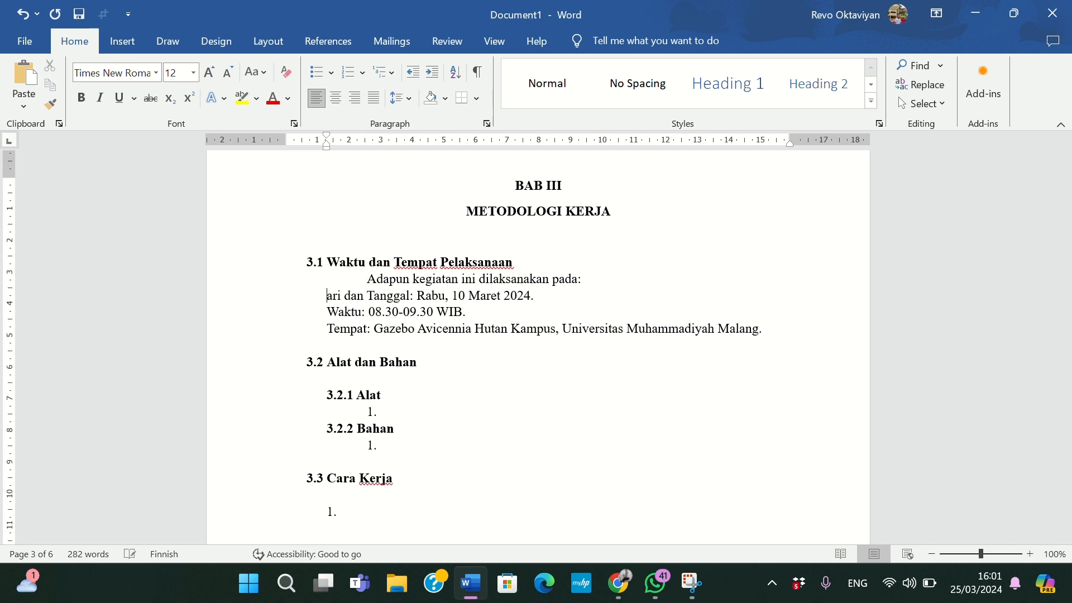
pyautogui.write('h')
pyautogui.press('BackSpace')
pyautogui.write('H')
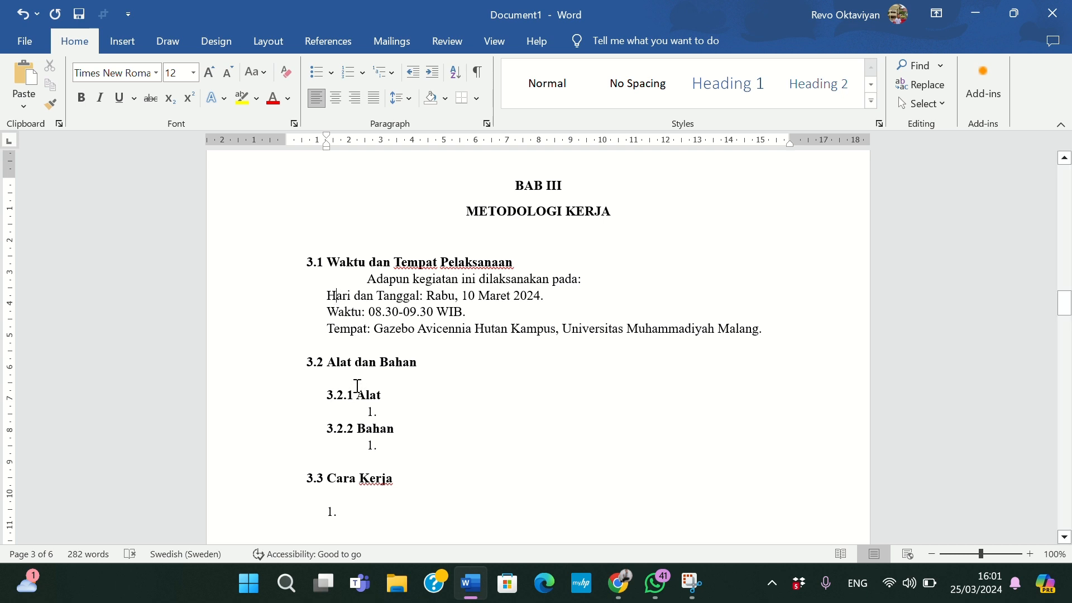
# Step: Enter "KALIMAT PEMBUKA:" on the line below the heading "3.2 Alat dan Bahan"
pyautogui.scroll(-2, 356, 382)
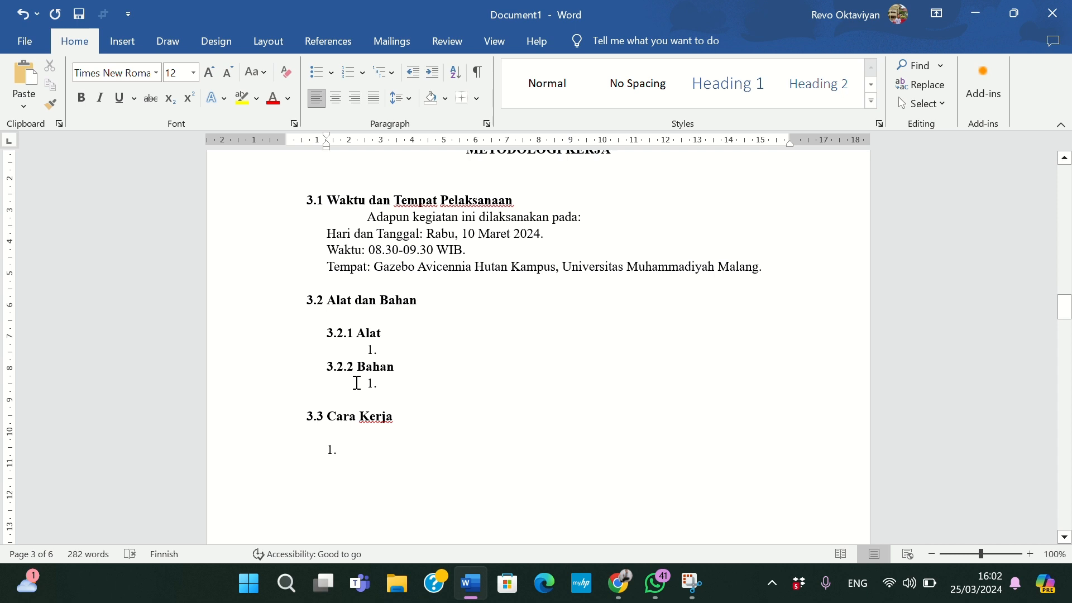
pyautogui.press('Return')
pyautogui.write('KALIMAT ')
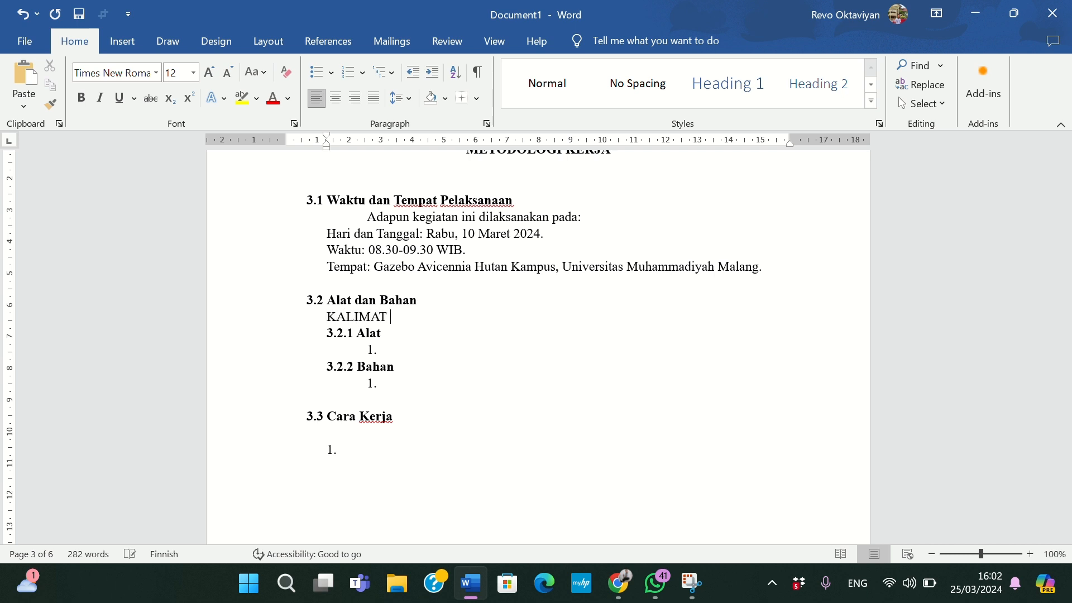
pyautogui.write('PEMBUKA:')
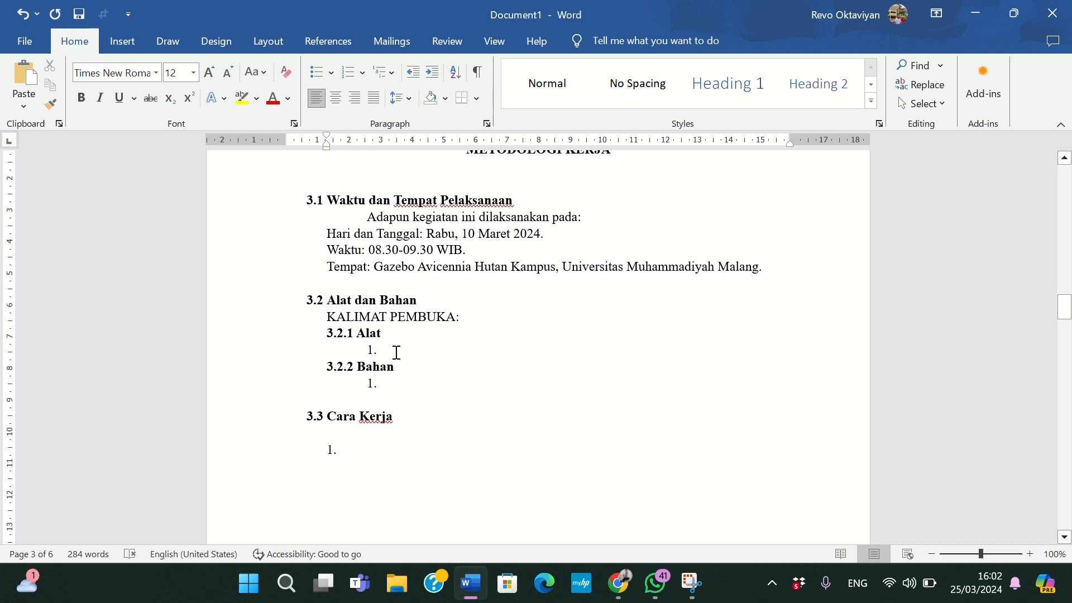
# Step: Fill in the first list item under "3.2.1 Alat" with "Alat tulis"
pyautogui.write('Alat')
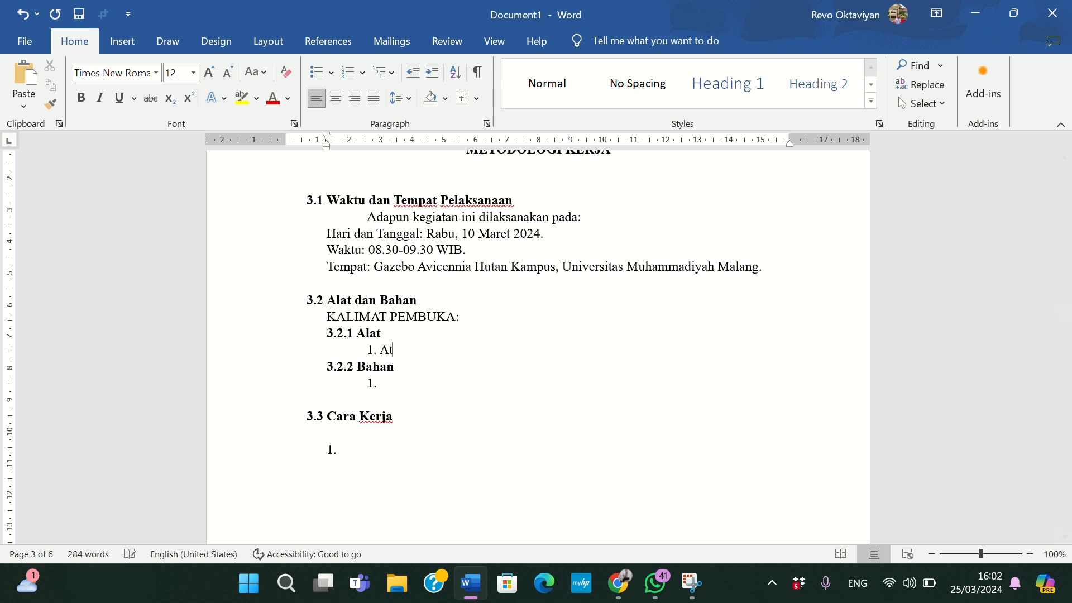
pyautogui.press('BackSpace')
pyautogui.press('BackSpace')
pyautogui.press('BackSpace')
pyautogui.write('al')
pyautogui.press('BackSpace')
pyautogui.press('BackSpace')
pyautogui.write('lat tulis')
# Step: Fill in the first list item under "3.2.2 Bahan" with "Bahan Tanaman Kehutanan"
pyautogui.click(411, 382)
pyautogui.write('Bag')
pyautogui.press('BackSpace')
pyautogui.press('BackSpace')
pyautogui.write('ahan Tanaman ')
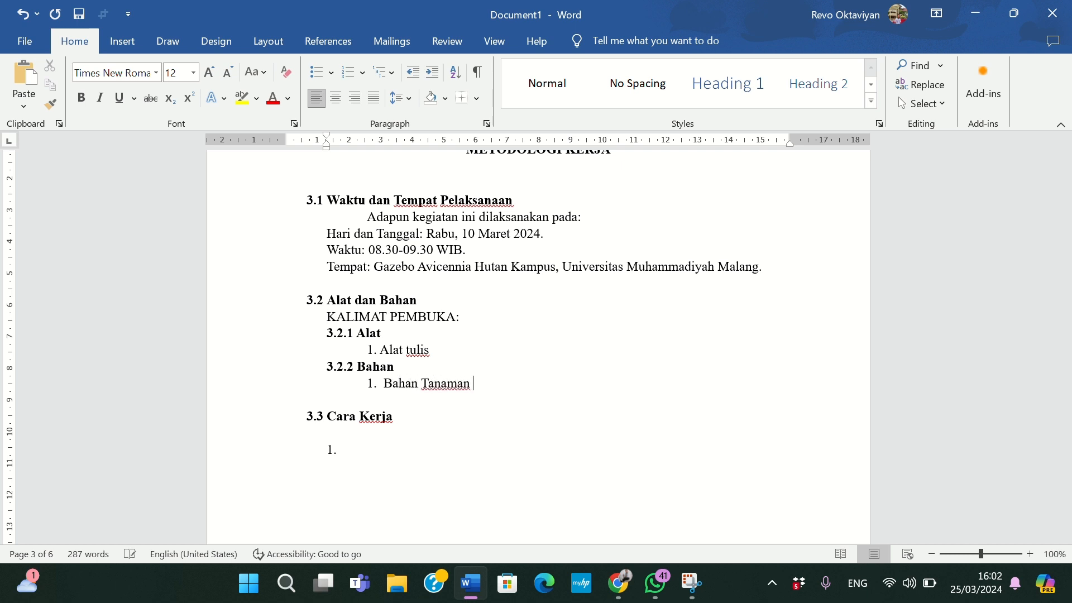
pyautogui.write('Kehutanan')
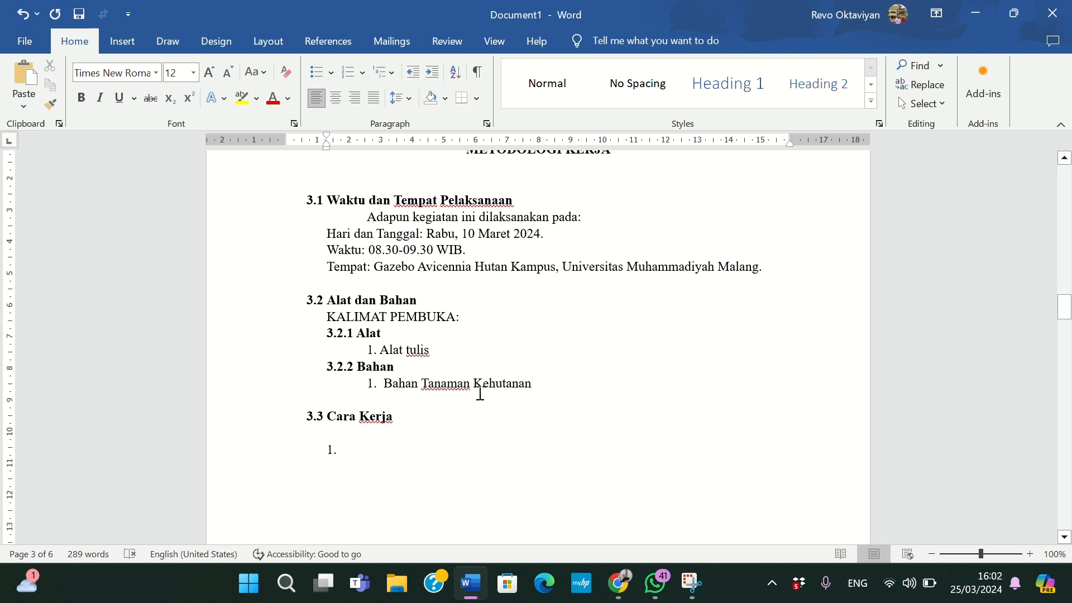
# Step: Add the note "DISESUAIKAN DENGAN DIKTAT" below the Bahan list and highlight it in yellow
pyautogui.click(407, 406)
pyautogui.write('DISES')
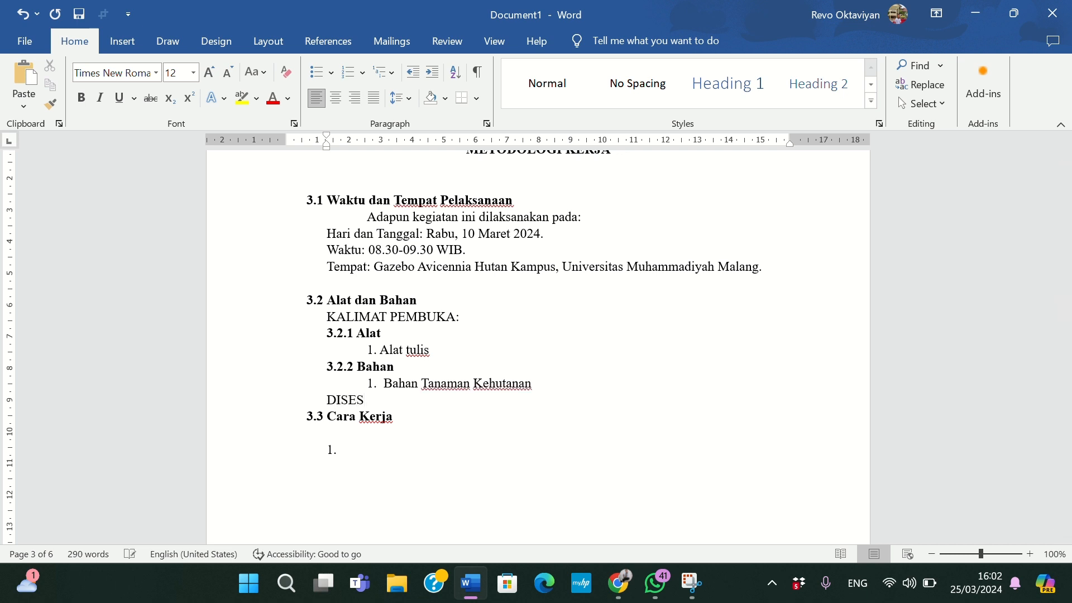
pyautogui.write('UAIKAN DENGAN DIKTAT')
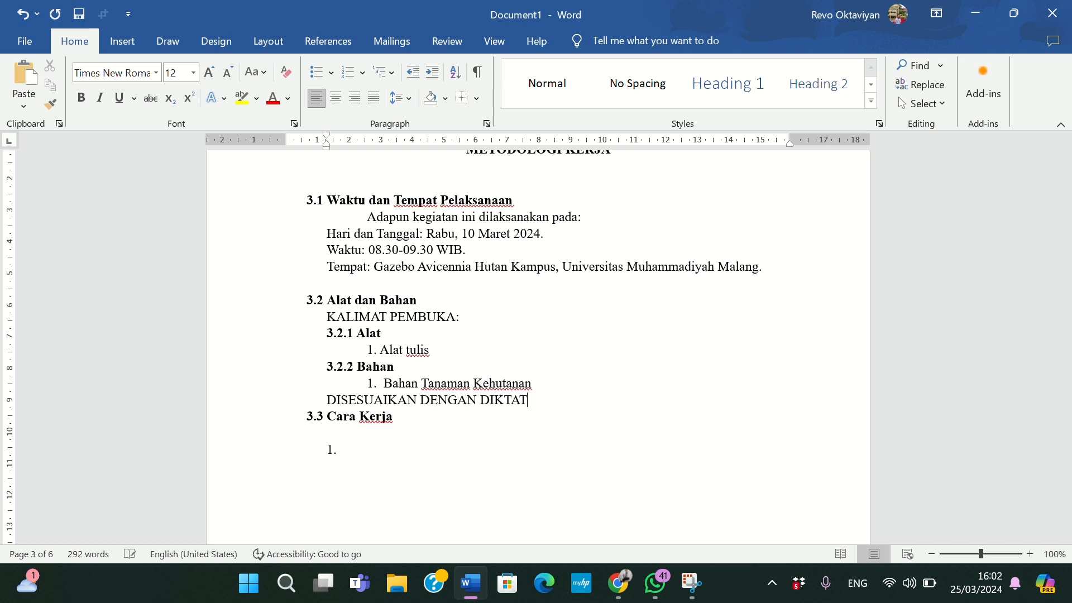
pyautogui.moveTo(386, 402); pyautogui.dragTo(513, 408)
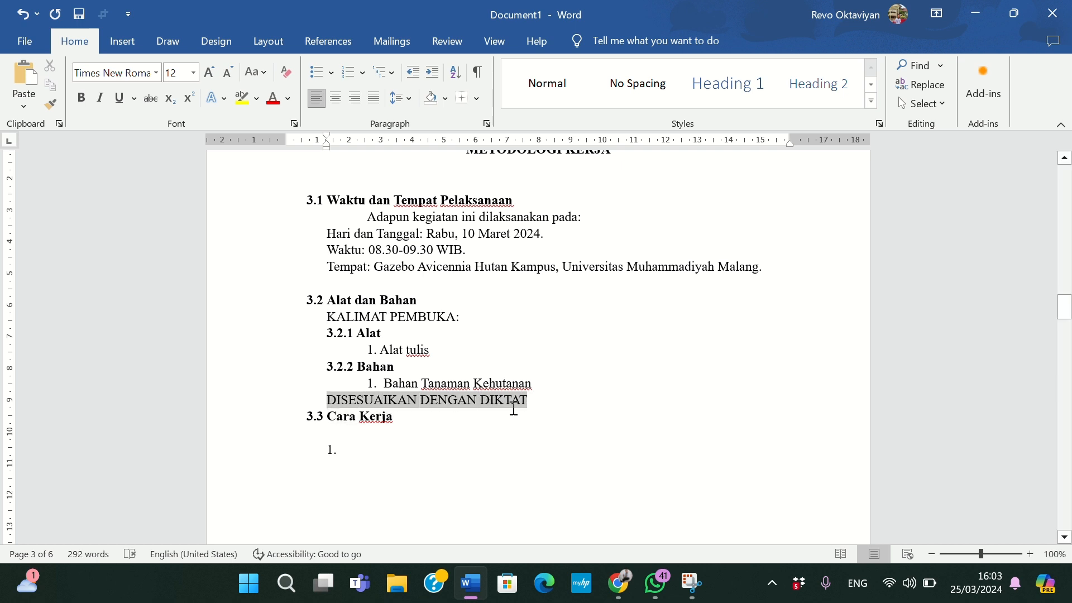
pyautogui.click(242, 98)
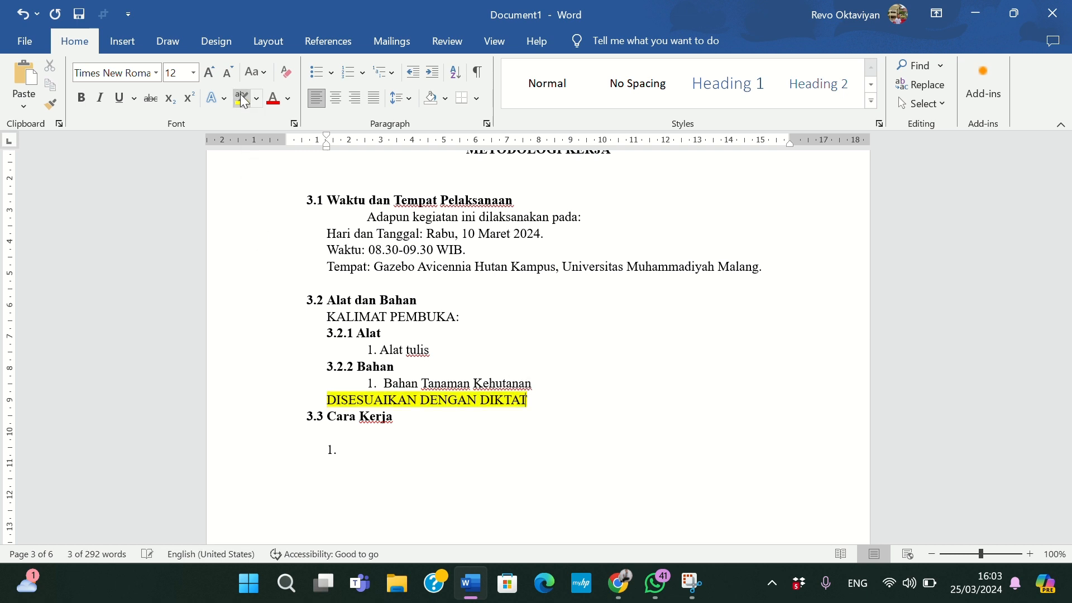
# Step: Insert a blank line between the highlighted note and the heading "3.3 Cara Kerja"
pyautogui.click(419, 442)
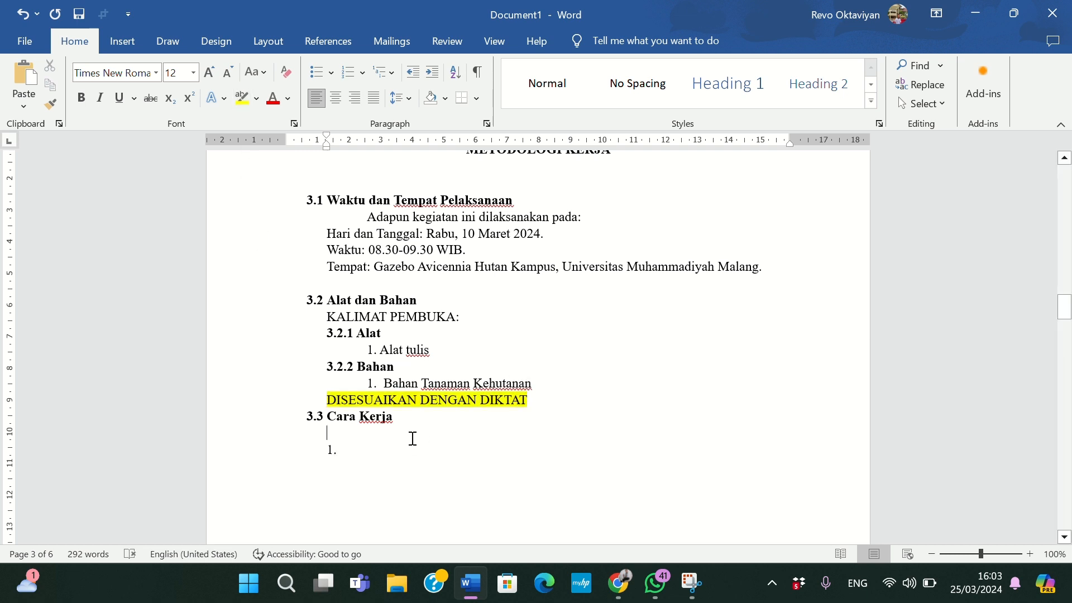
pyautogui.hotkey('ctrl', 'b')
pyautogui.click(552, 400)
pyautogui.press('Return')
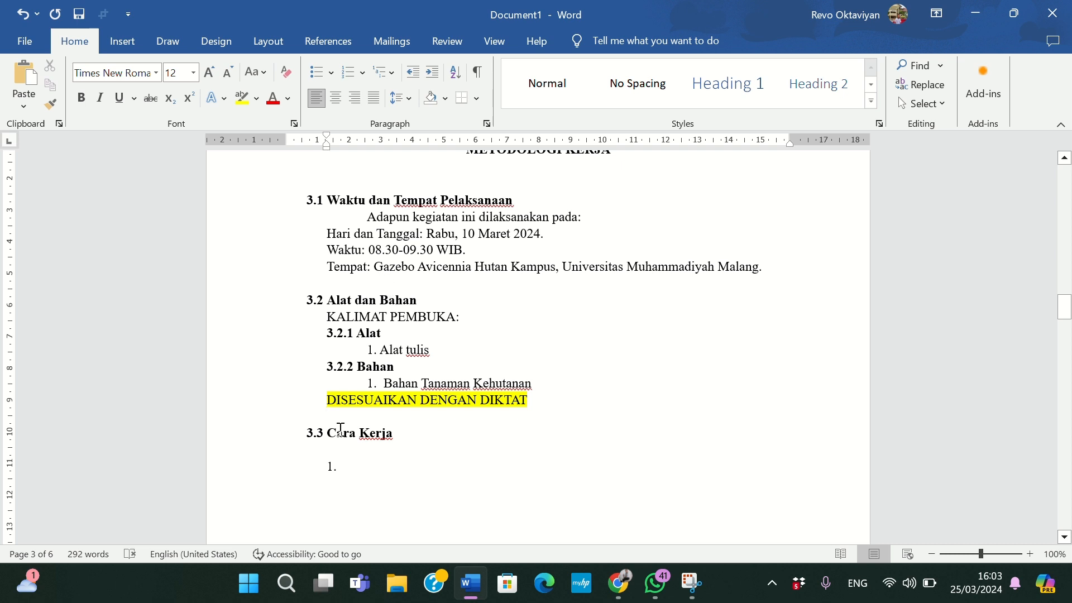
# Step: Under "3.3 Cara Kerja", enter "KALIMAT PEMBUKA" in non-bold text and fill list item 1 with "TENTUKAN TANAMAN YANG DIAMATI"
pyautogui.click(385, 448)
pyautogui.write('KA')
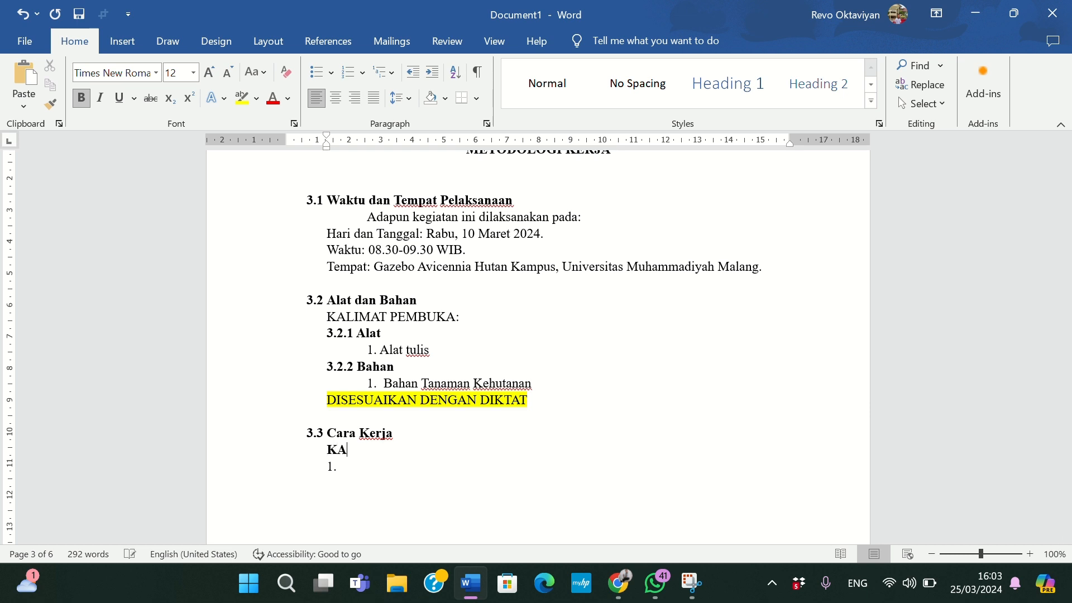
pyautogui.press('BackSpace')
pyautogui.press('BackSpace')
pyautogui.hotkey('ctrl', 'b')
pyautogui.press('BackSpace')
pyautogui.write('KALIMAT PEMBUKA')
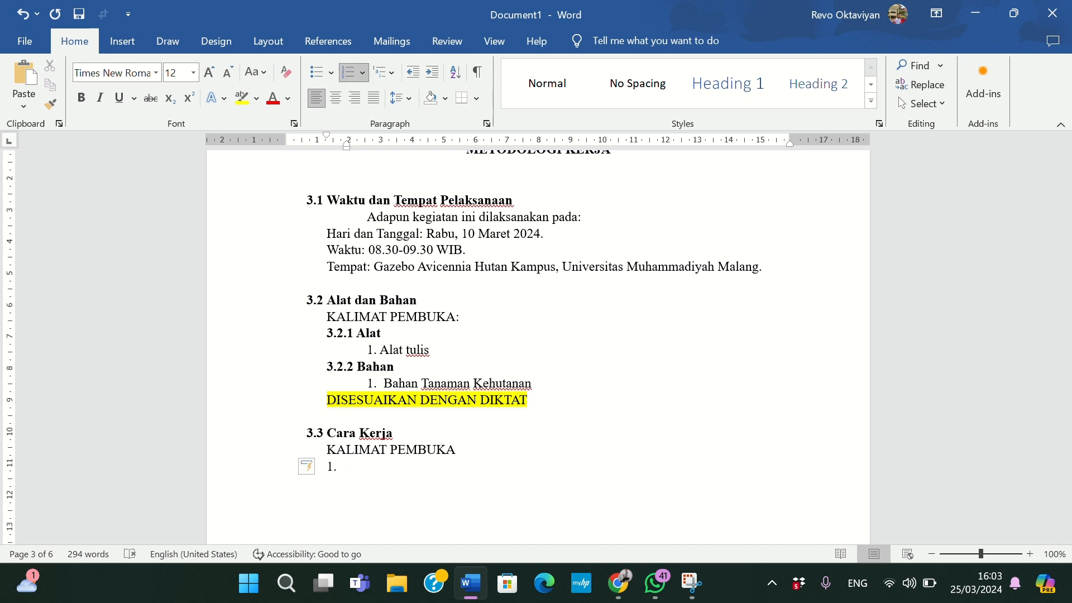
pyautogui.write('TENTUKAN TANAMAN ')
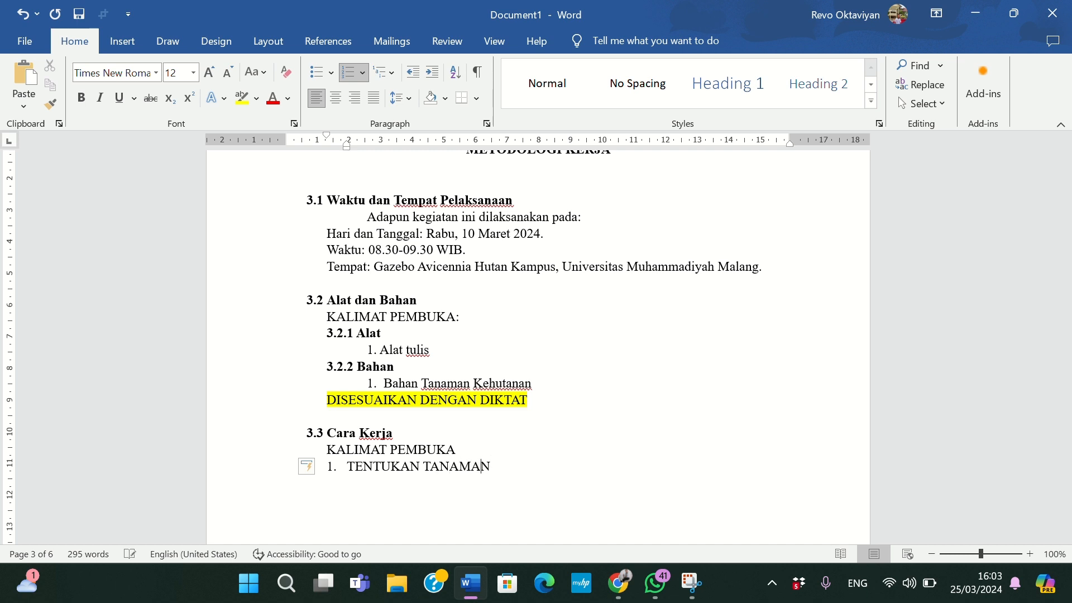
pyautogui.write('YANG DIAMATI')
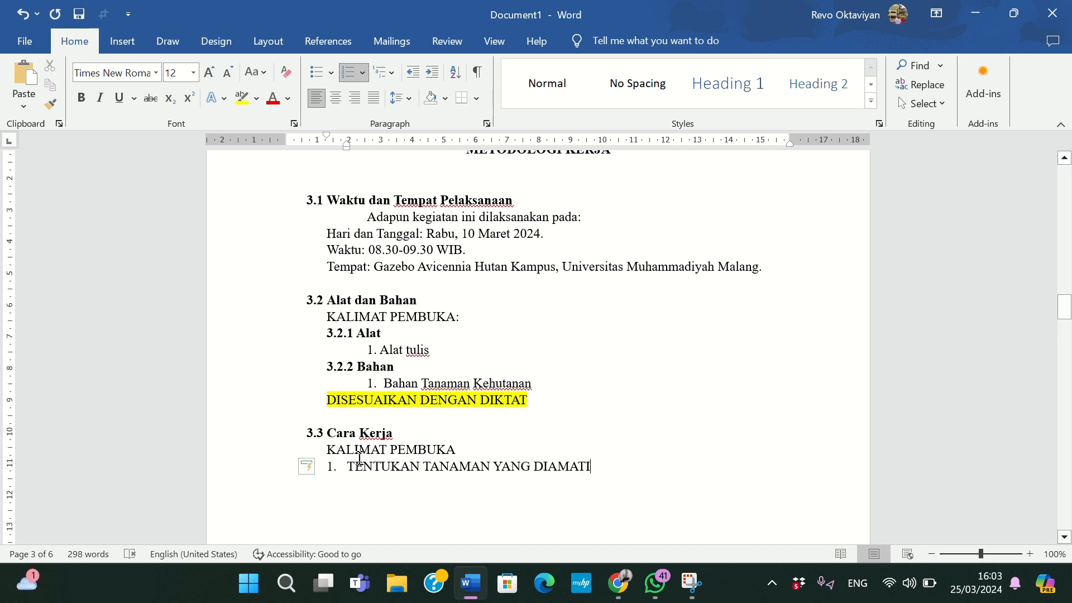
# Step: Below the Cara Kerja list, add the indented, unnumbered note "MENGGUNAKAN KALIMAT AKTIF" and make it bold
pyautogui.press('Return')
pyautogui.press('Return')
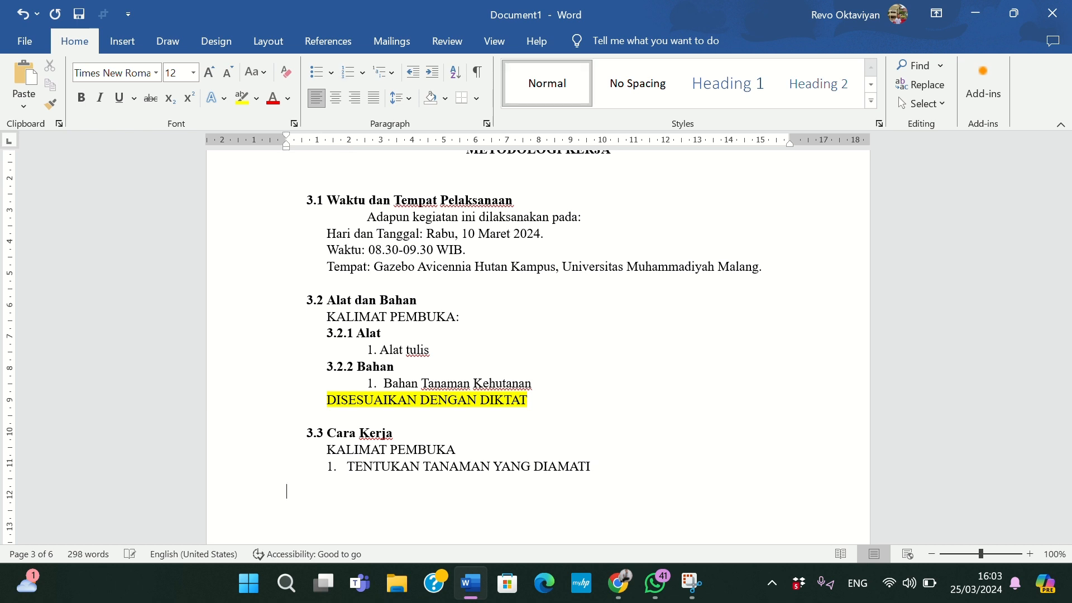
pyautogui.press('Tab')
pyautogui.write('MENGGUNAKAN')
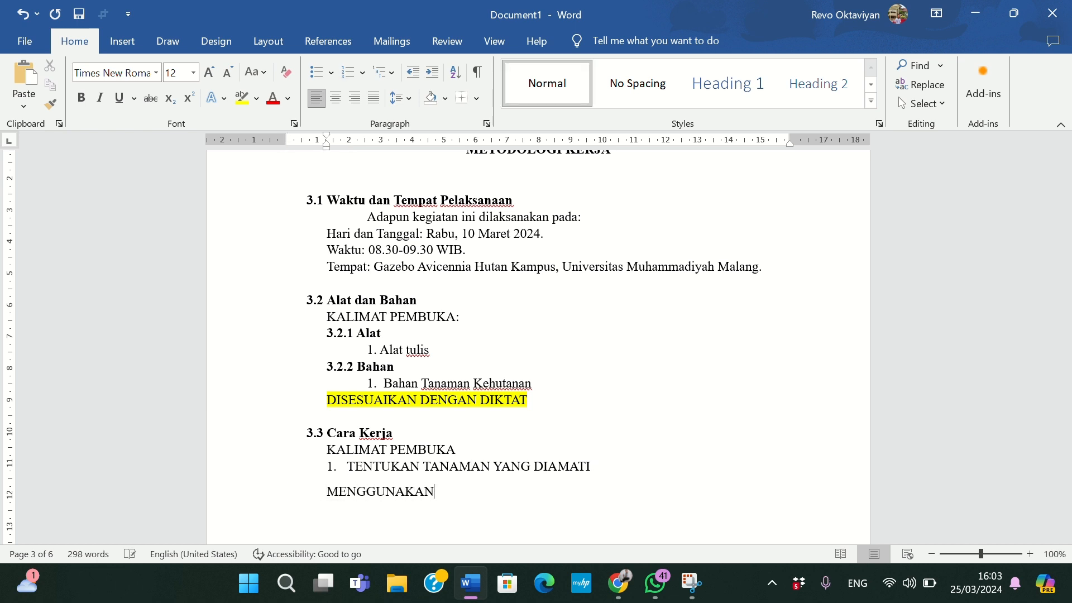
pyautogui.write(' KALIMAT AKTIF')
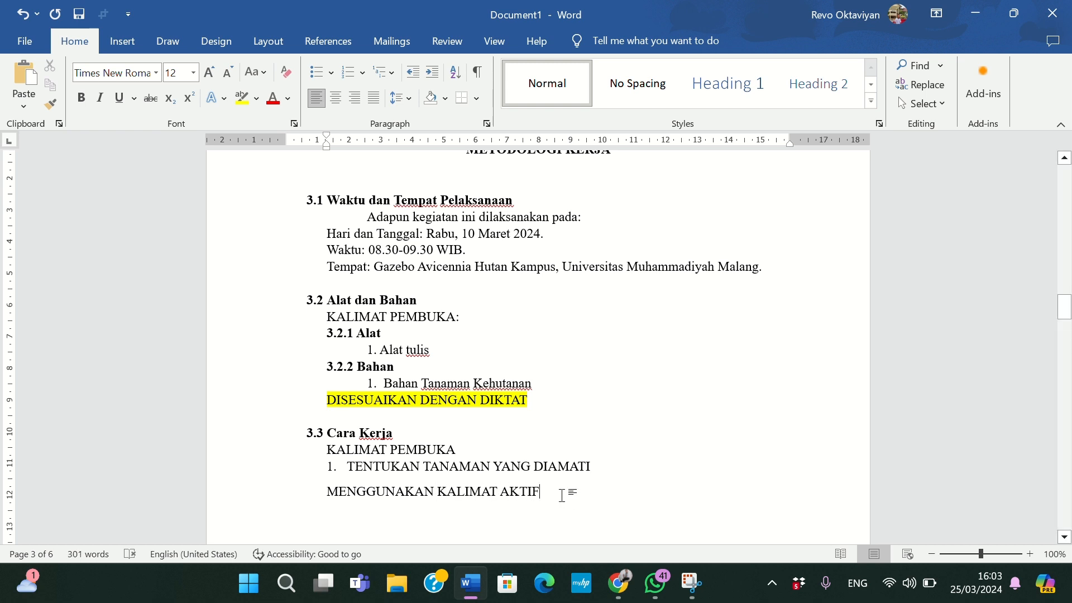
pyautogui.moveTo(560, 495); pyautogui.dragTo(403, 494)
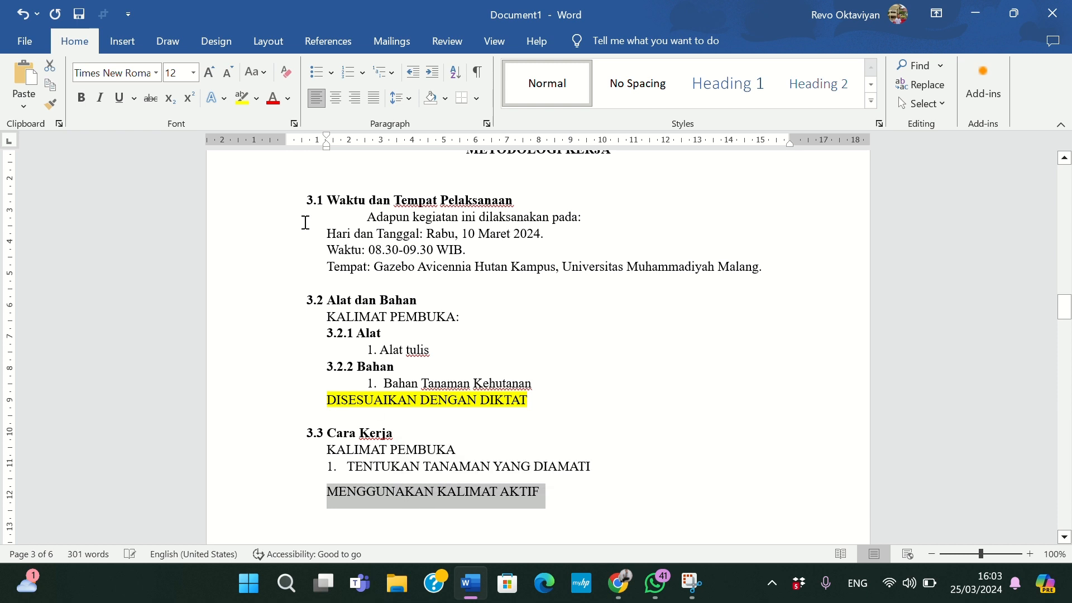
pyautogui.click(80, 103)
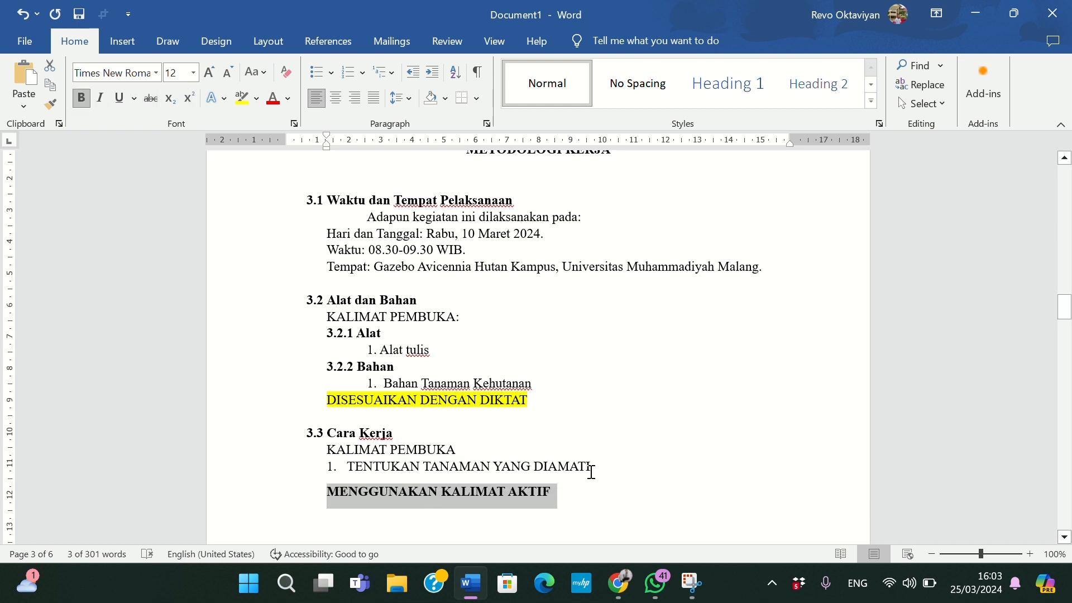
# Step: Reword item 1 of the "3.3 Cara Kerja" list to "MENENTUKAN DAN MENGAMATI TANAMAN."
pyautogui.click(611, 467)
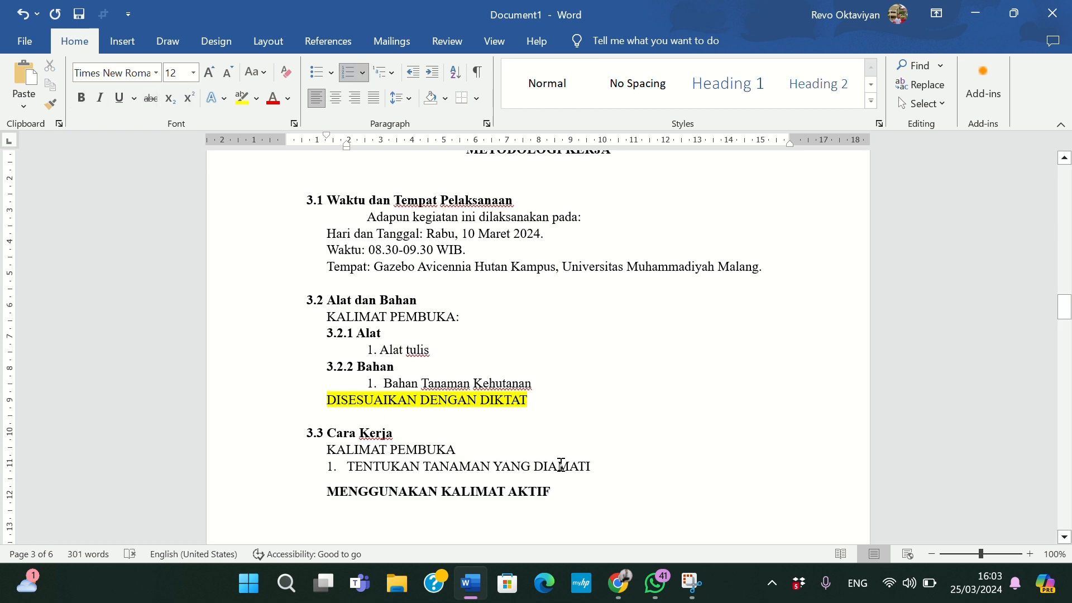
pyautogui.click(357, 466)
pyautogui.press('BackSpace')
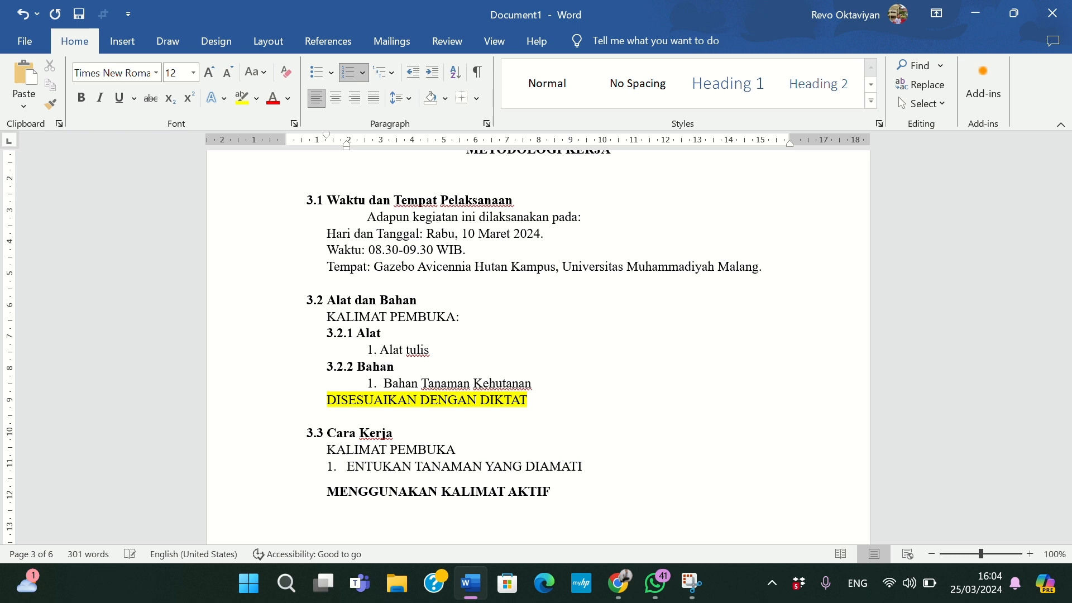
pyautogui.write('ME')
pyautogui.press('BackSpace')
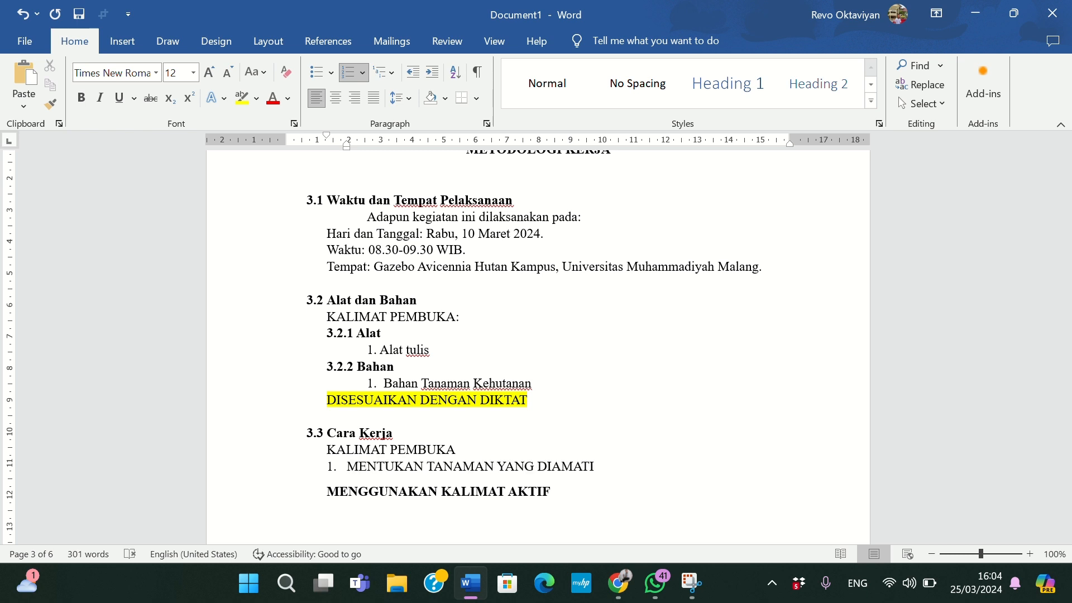
pyautogui.write('E')
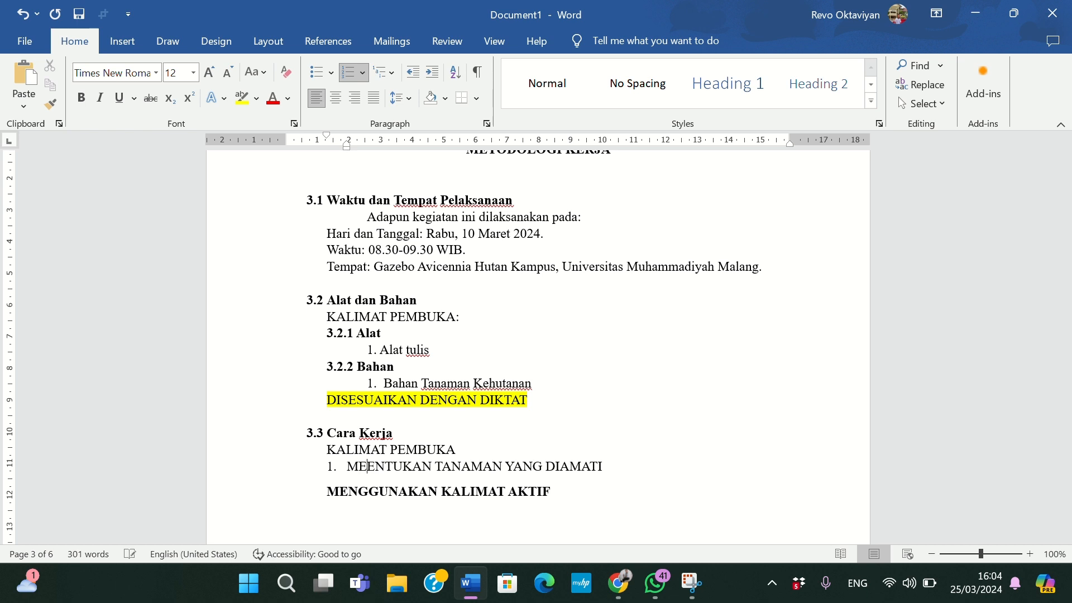
pyautogui.write('NTUKAN')
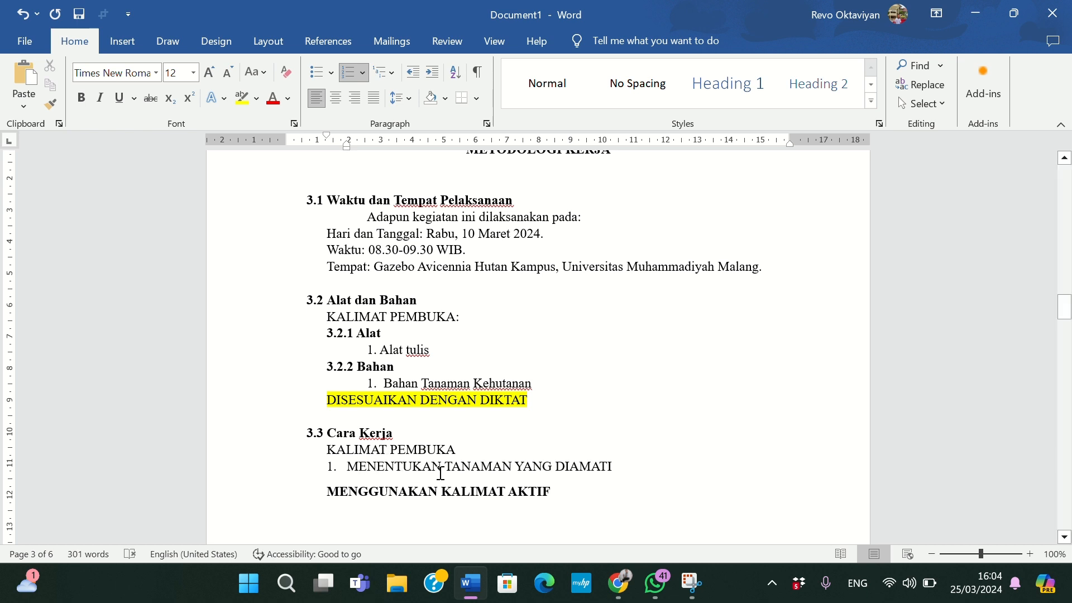
pyautogui.write(' DAN MEN')
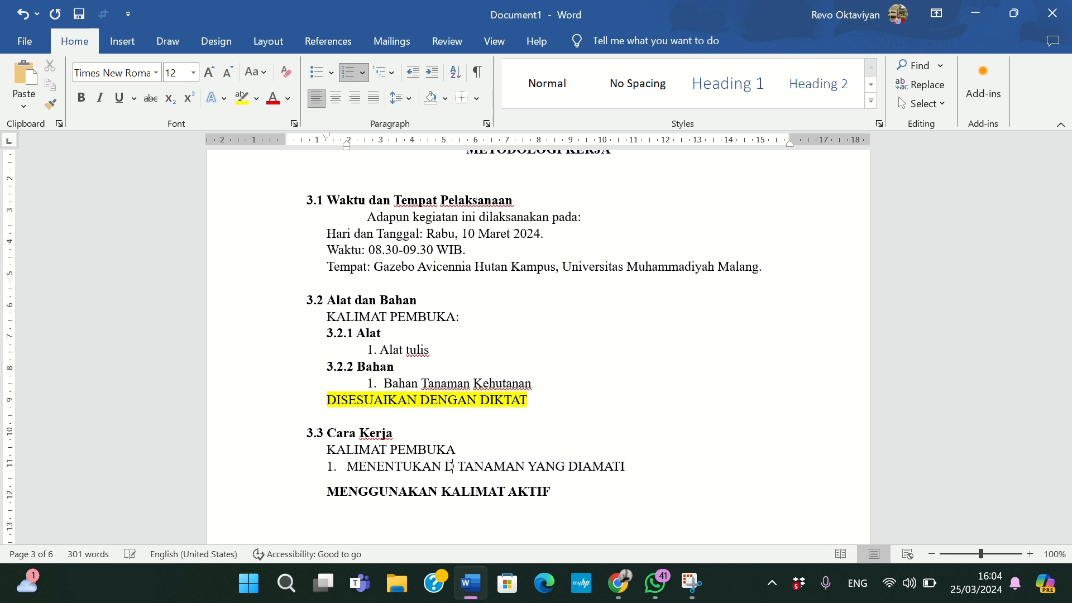
pyautogui.write('GAMATI')
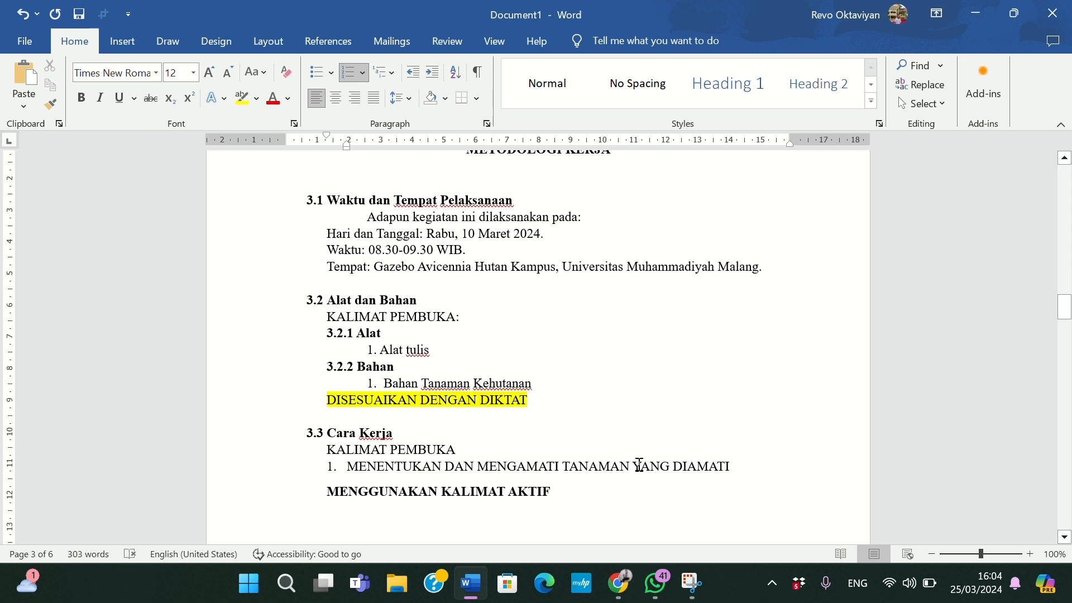
pyautogui.moveTo(638, 466); pyautogui.dragTo(720, 463)
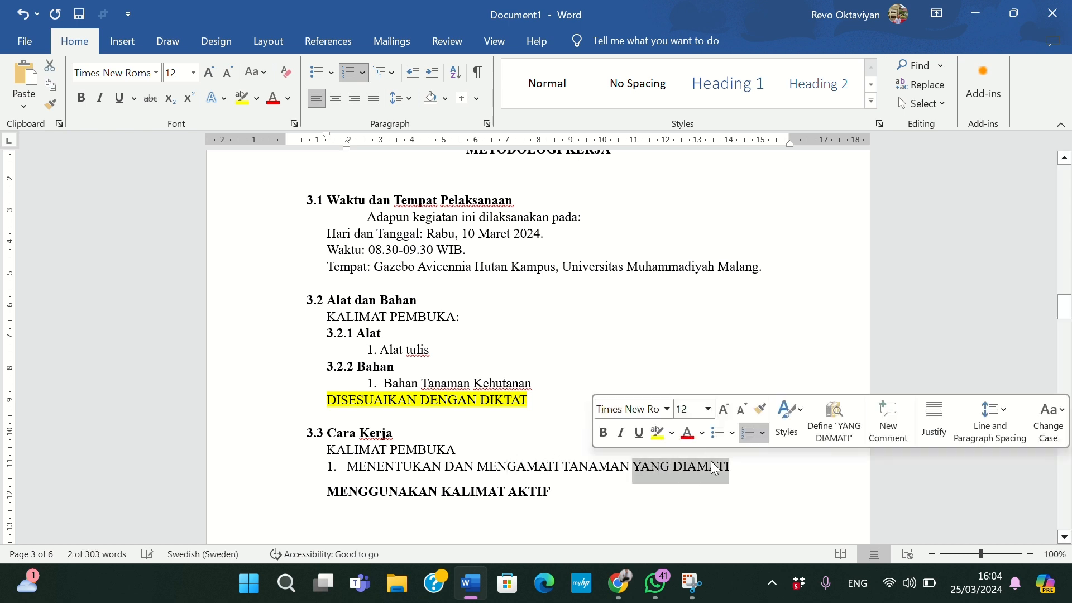
pyautogui.press('BackSpace')
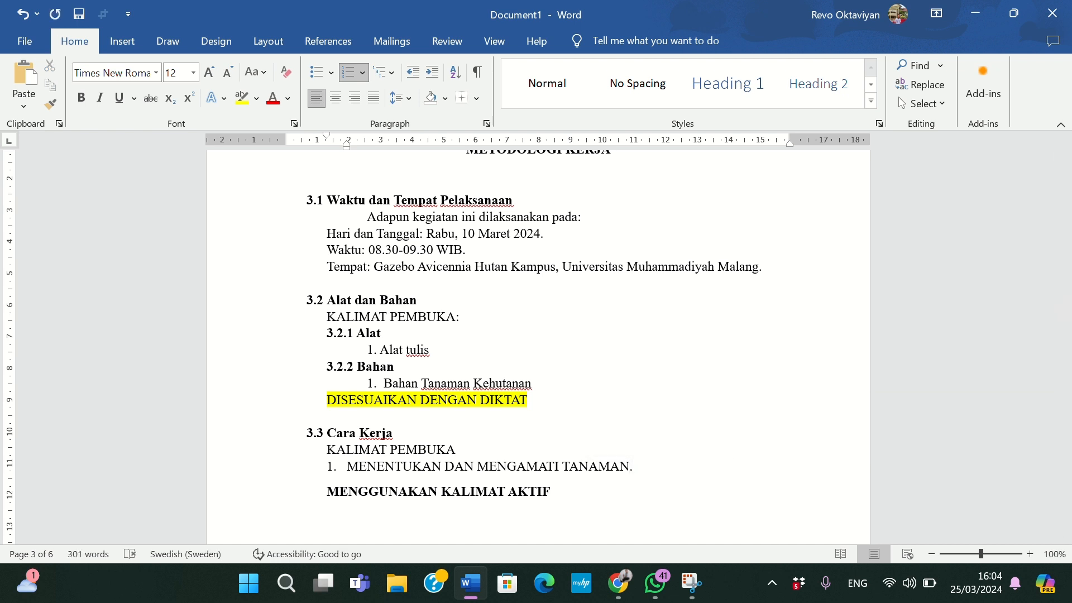
# Step: Look over the end of BAB III and the start of BAB IV Hasil dan Pembahasan
pyautogui.scroll(-3, 555, 437)
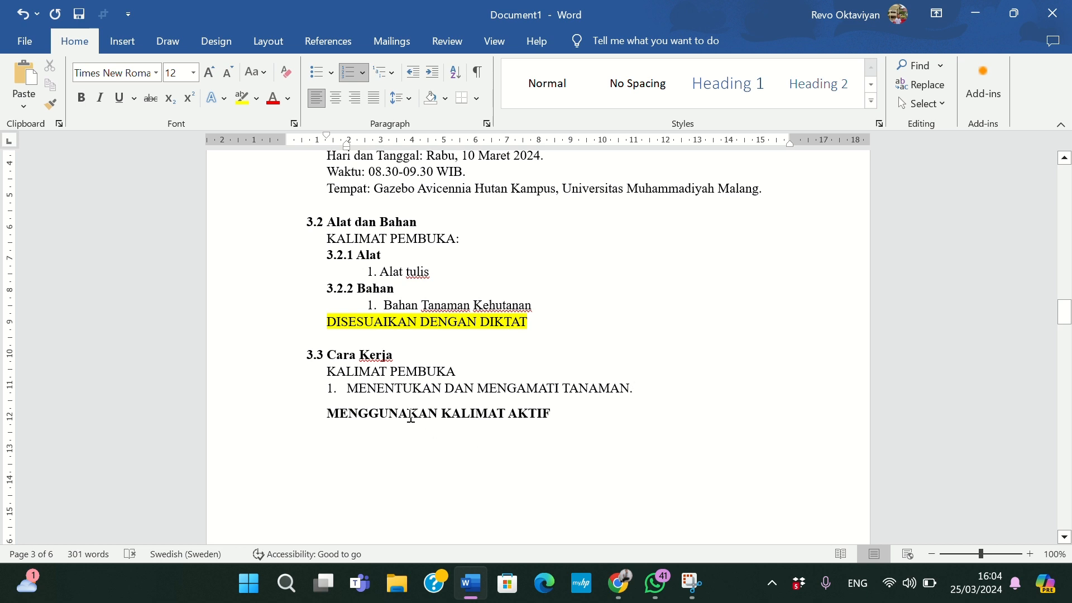
pyautogui.scroll(-5, 431, 445)
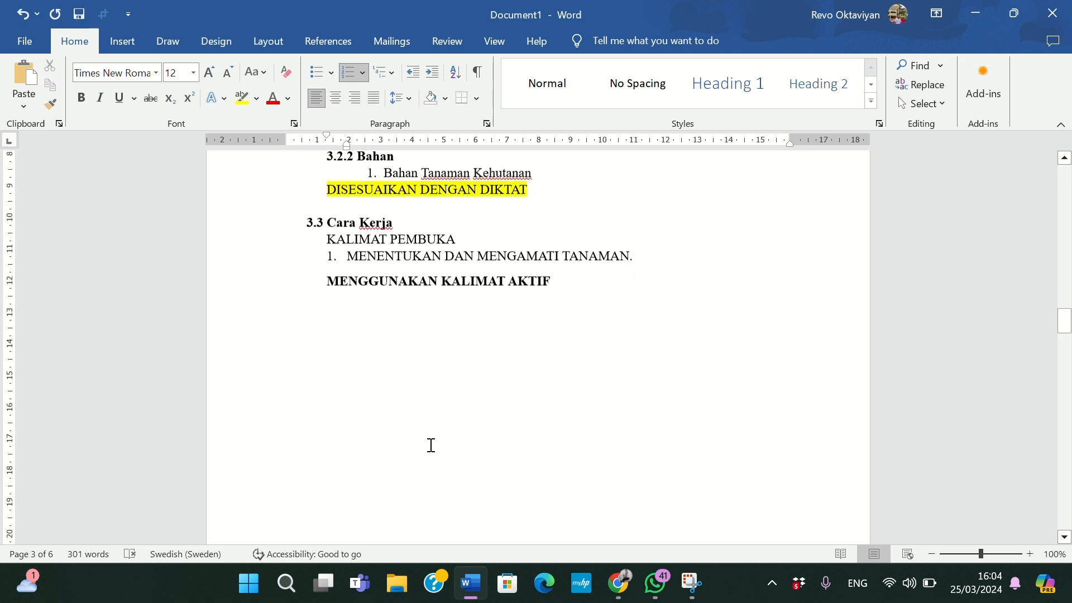
pyautogui.scroll(7, 430, 445)
pyautogui.scroll(-15, 430, 445)
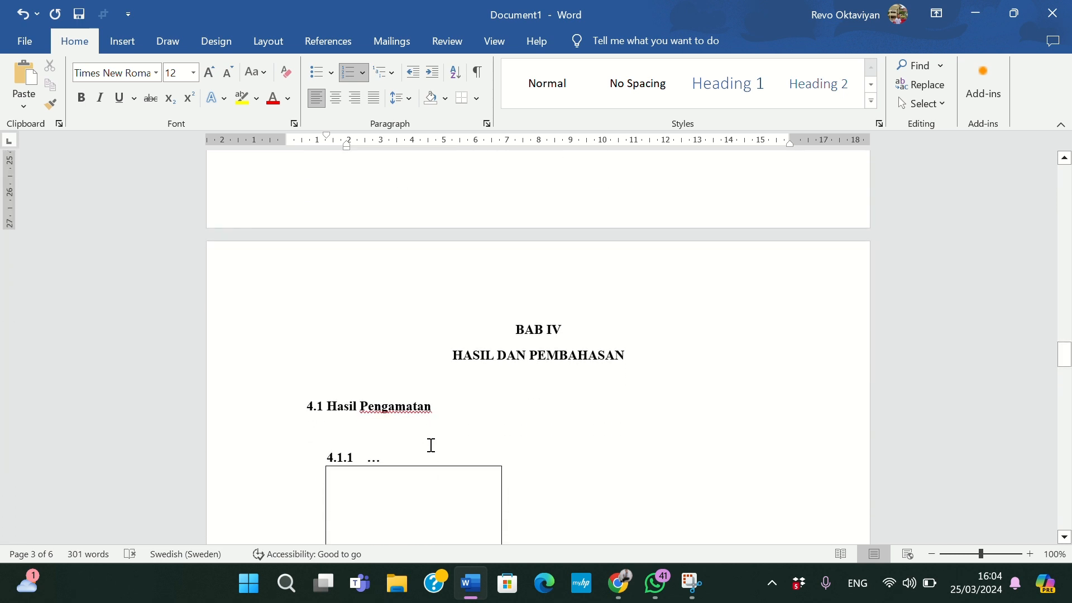
pyautogui.scroll(-5, 431, 445)
pyautogui.scroll(3, 431, 445)
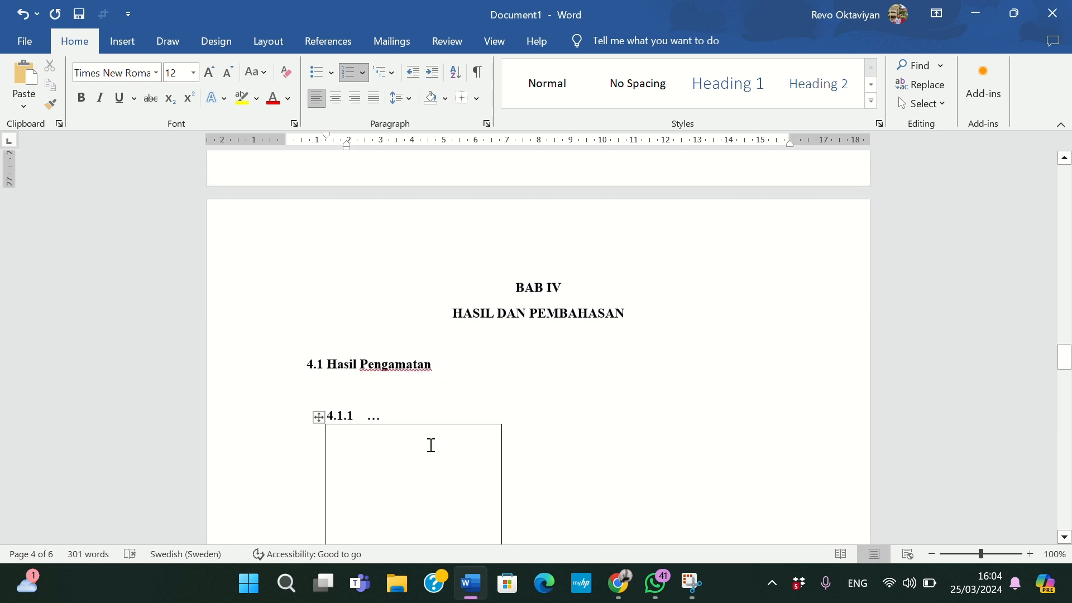
pyautogui.scroll(6, 430, 445)
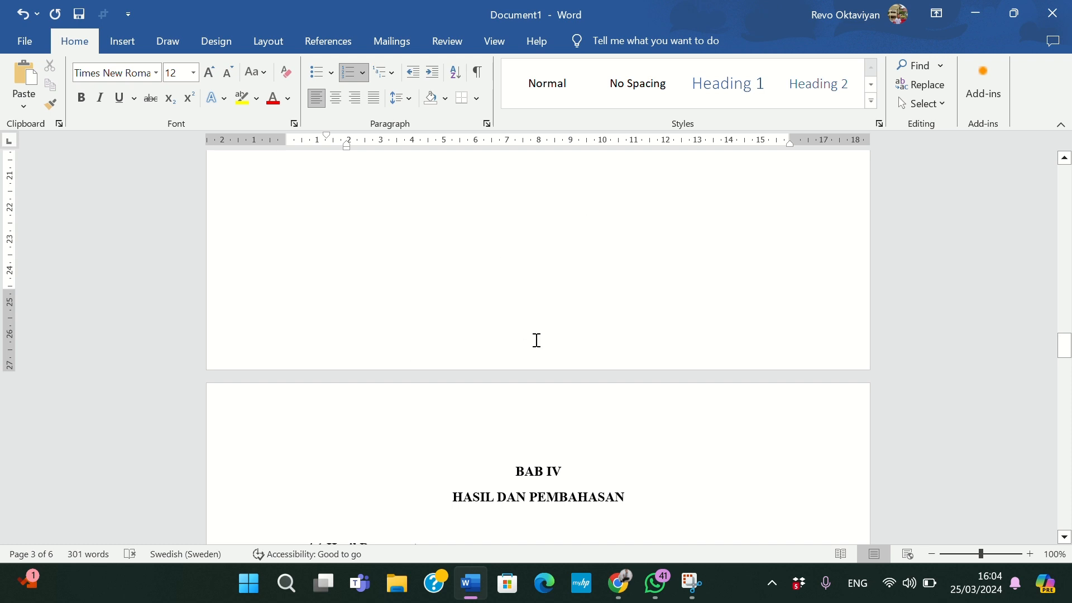
pyautogui.scroll(-3, 513, 440)
pyautogui.scroll(-4, 514, 441)
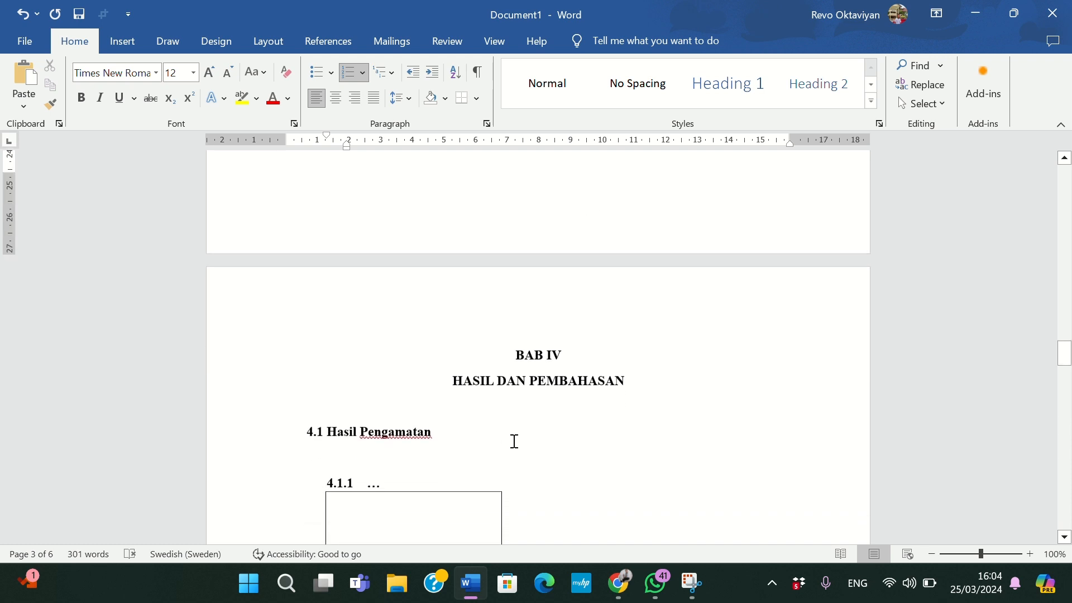
# Step: On the blank line under "4.1 Hasil Pengamatan", enter "KALIMAT PEMBUKA: ADAPUN HASIL PENGAMATAN PADA KEGIATAN PRAKTIKUM YAKNI:"
pyautogui.scroll(-5, 512, 441)
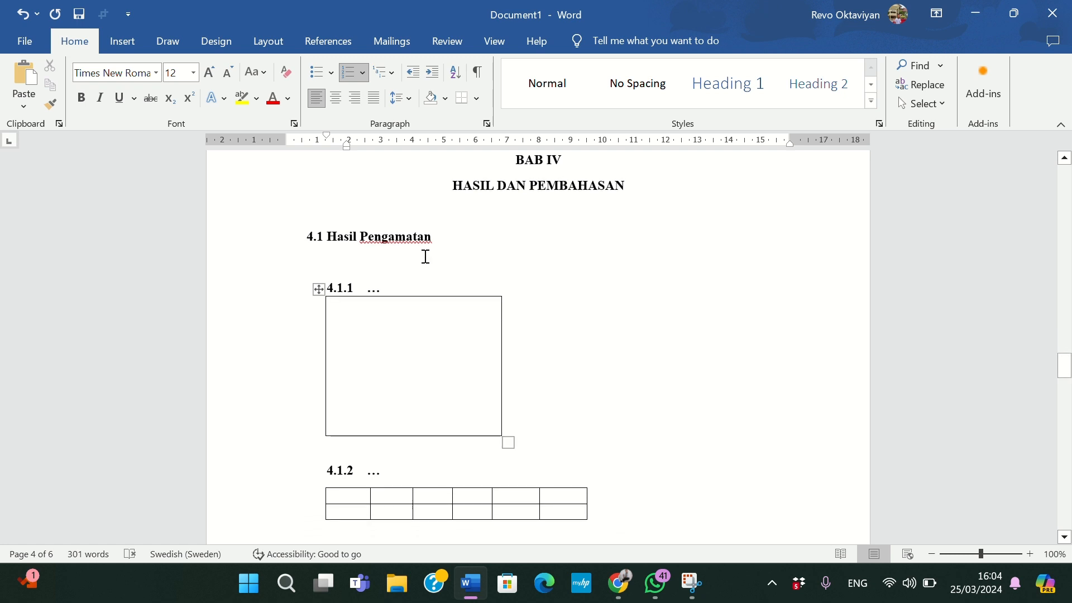
pyautogui.click(423, 256)
pyautogui.press('Up')
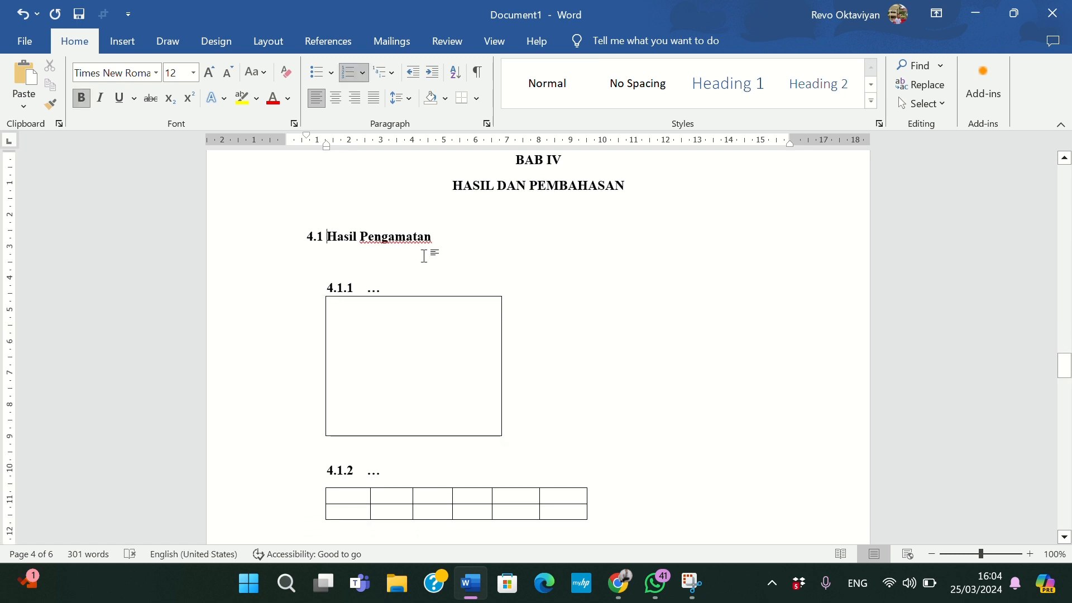
pyautogui.press('Down')
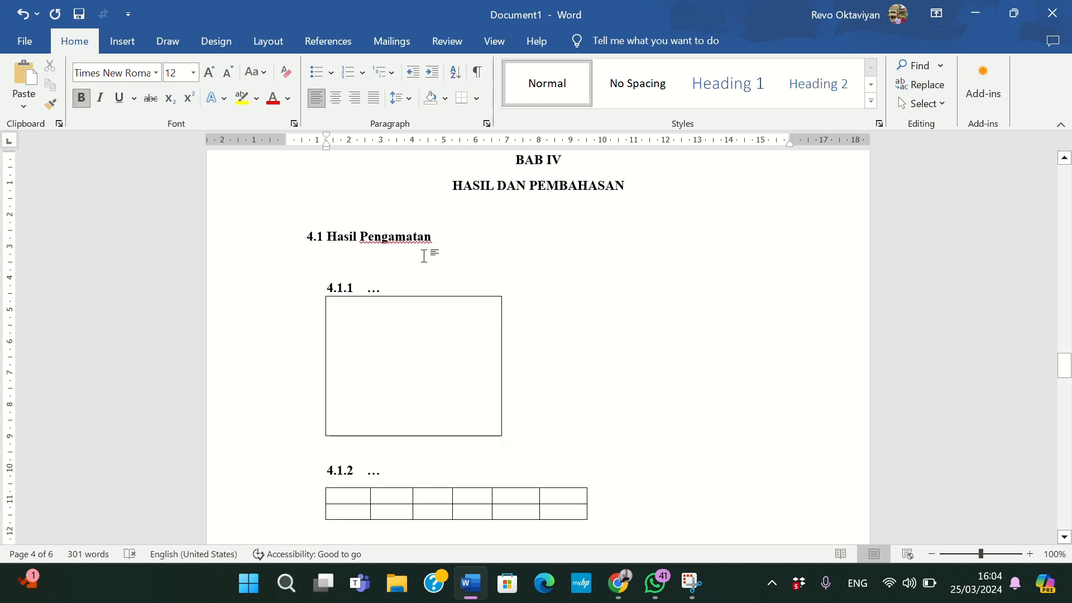
pyautogui.write('KALIMAT')
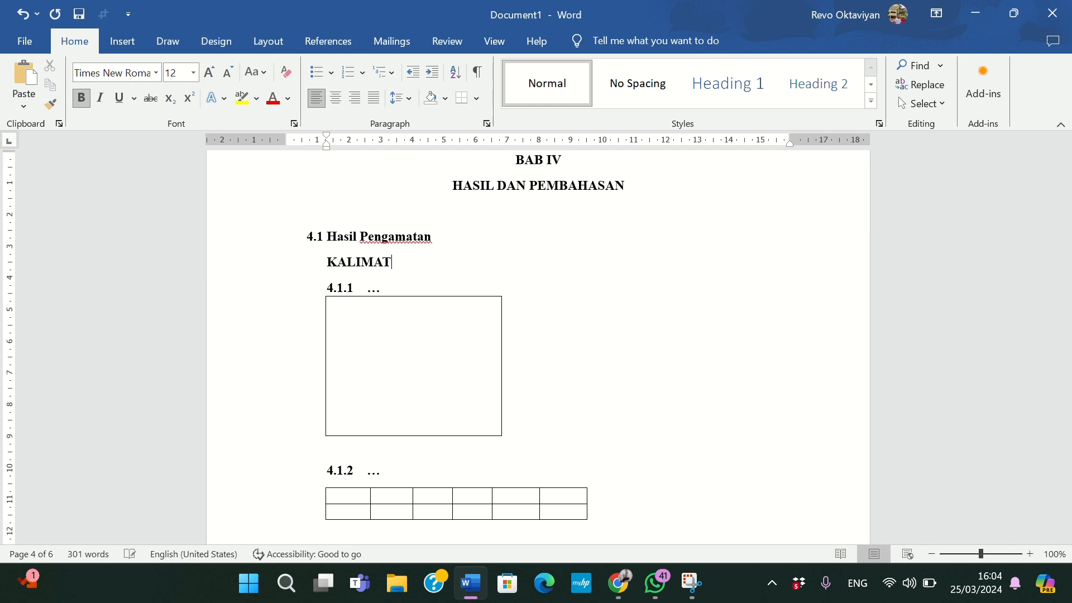
pyautogui.write(' PEMBUKA: AD')
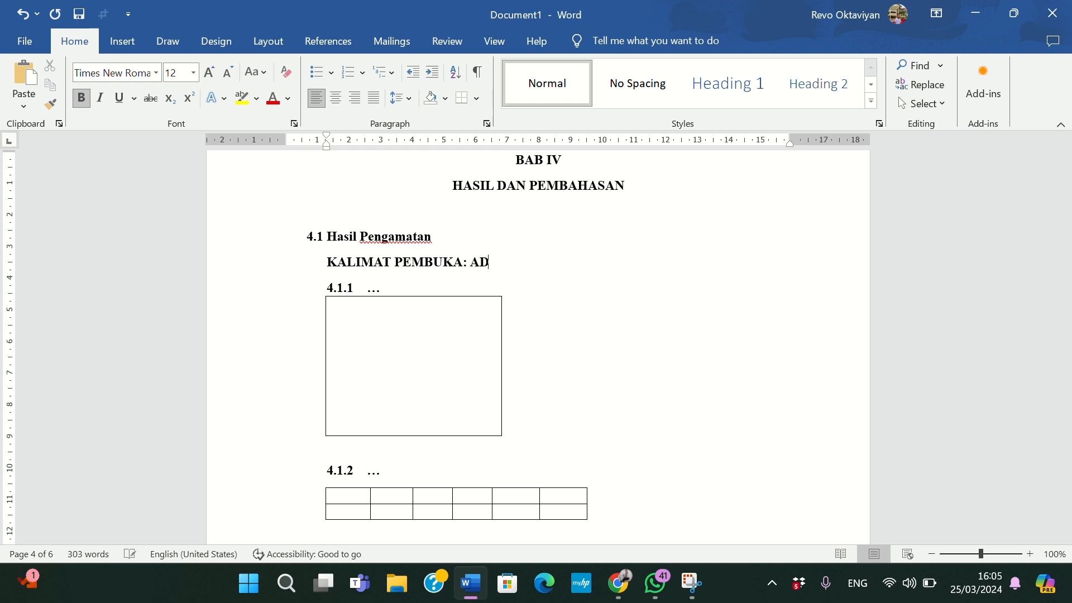
pyautogui.write('APUN HASIL PENGAMATAN')
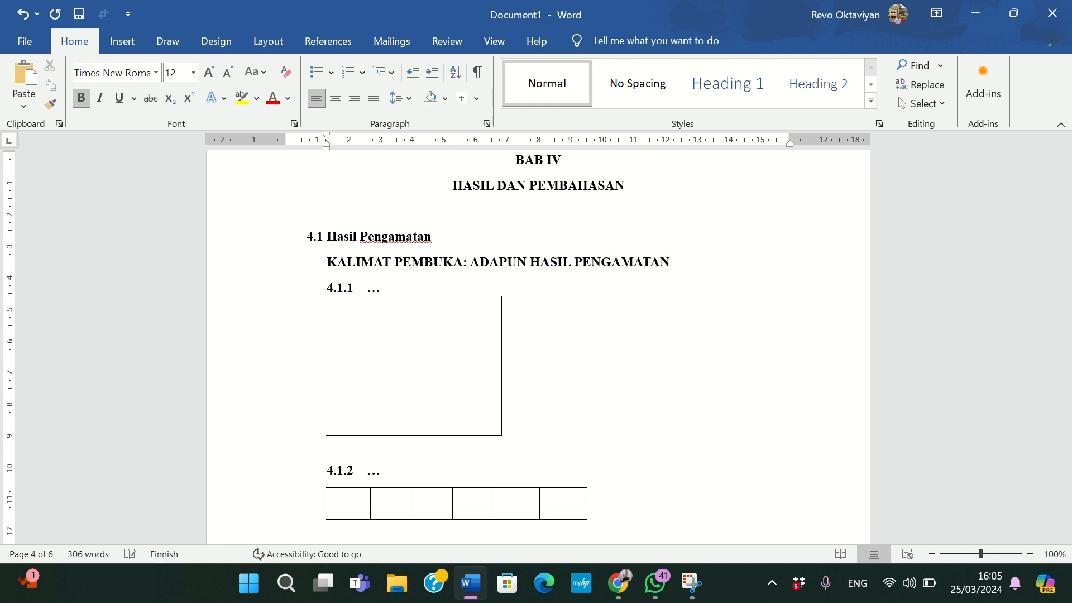
pyautogui.write(' PADA KEGIATAN ')
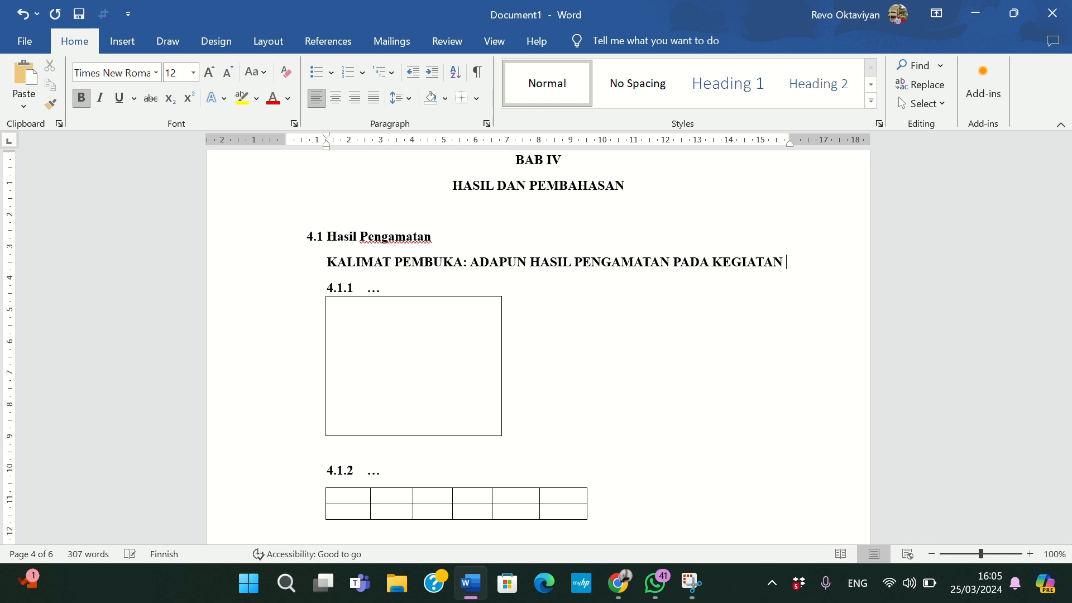
pyautogui.write('PRAKTIKUM Y')
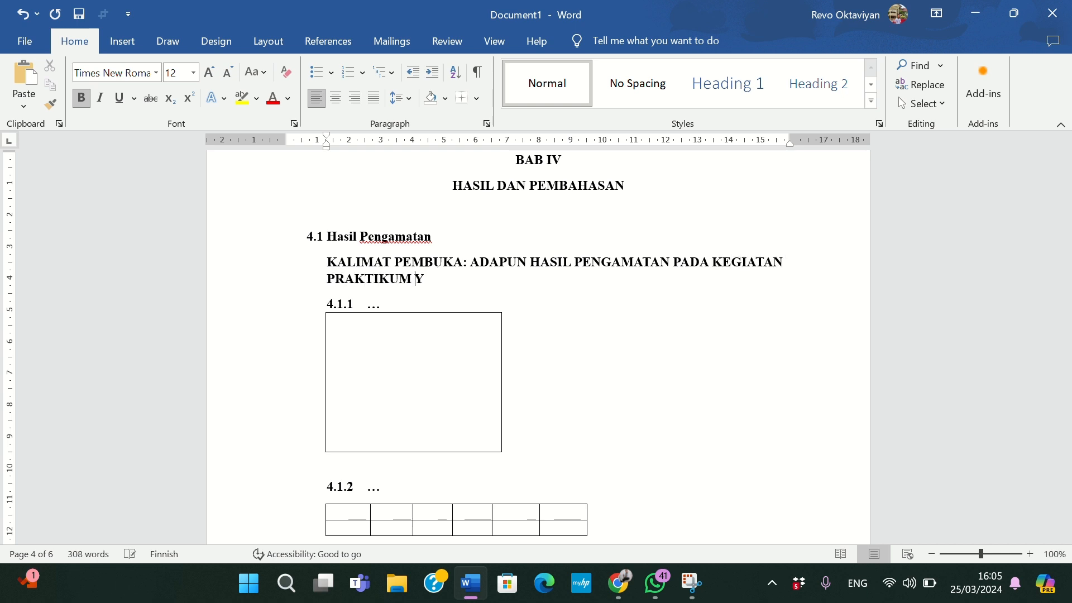
pyautogui.write('AKNI:')
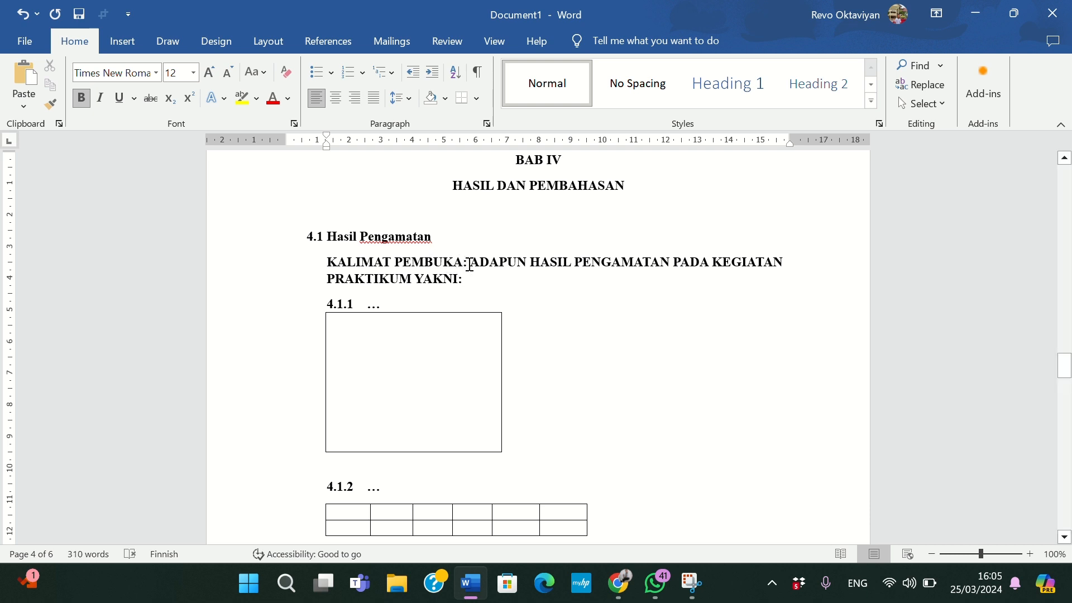
# Step: Remove the bold formatting from the opening sentence under "4.1 Hasil Pengamatan"
pyautogui.moveTo(328, 259); pyautogui.dragTo(463, 285)
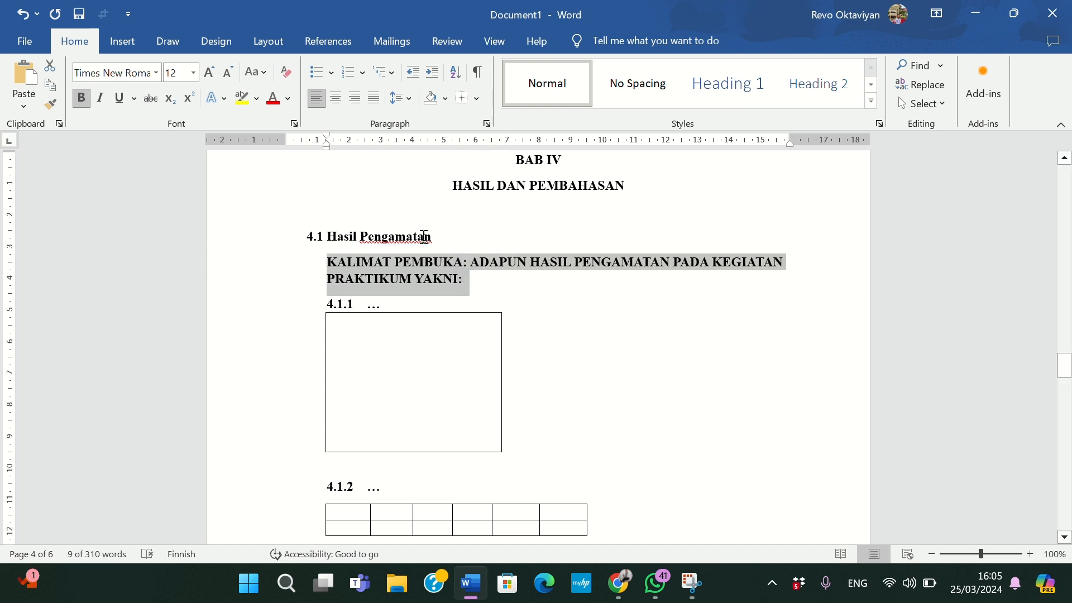
pyautogui.click(75, 101)
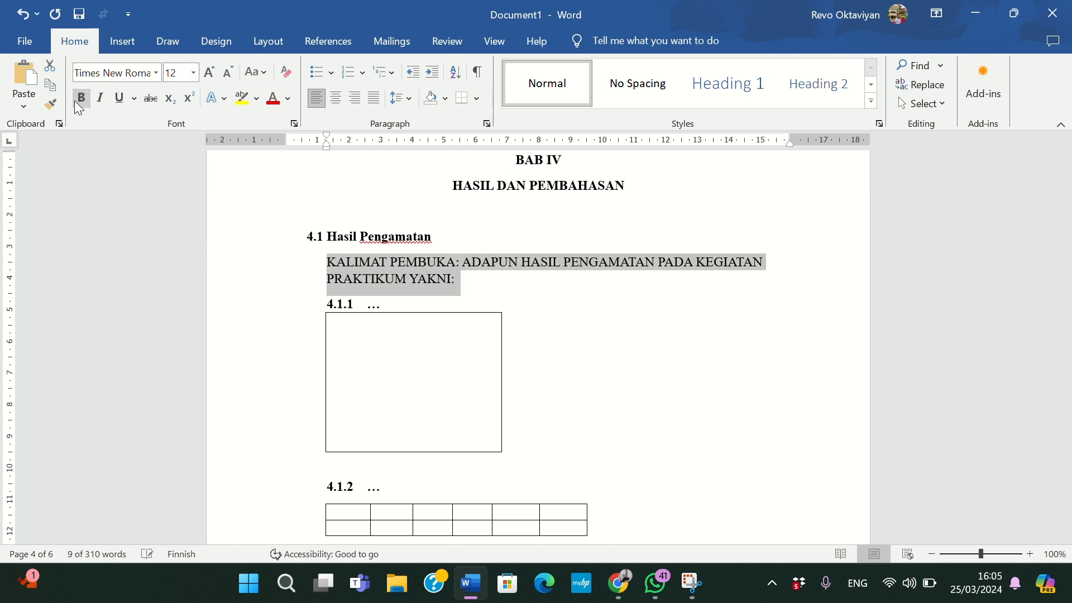
pyautogui.click(595, 300)
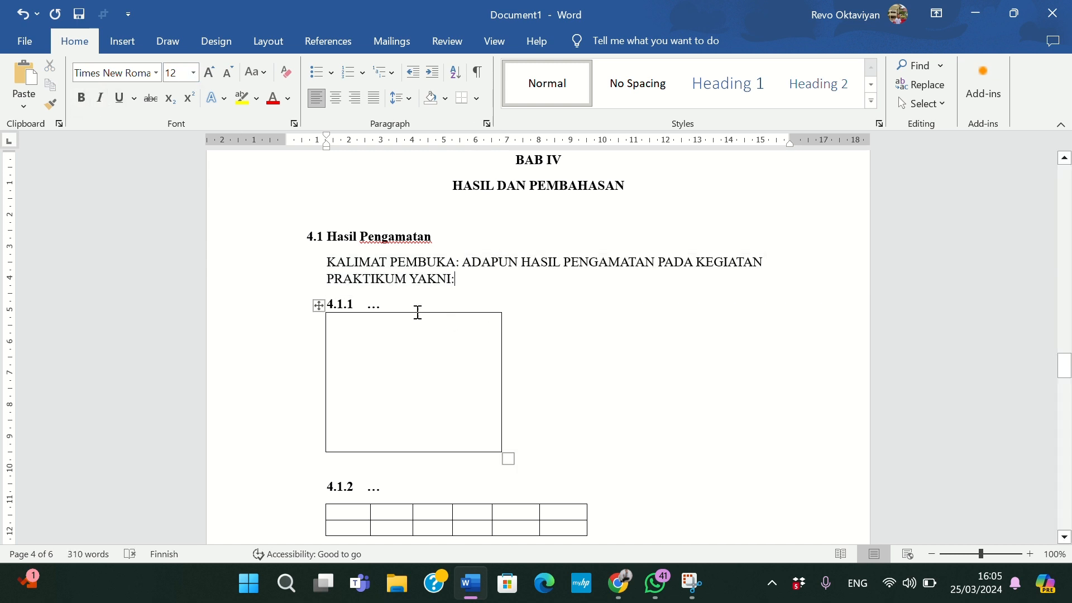
# Step: Clear the "…" placeholder from subheading 4.1.1 while keeping its number
pyautogui.scroll(-2, 452, 357)
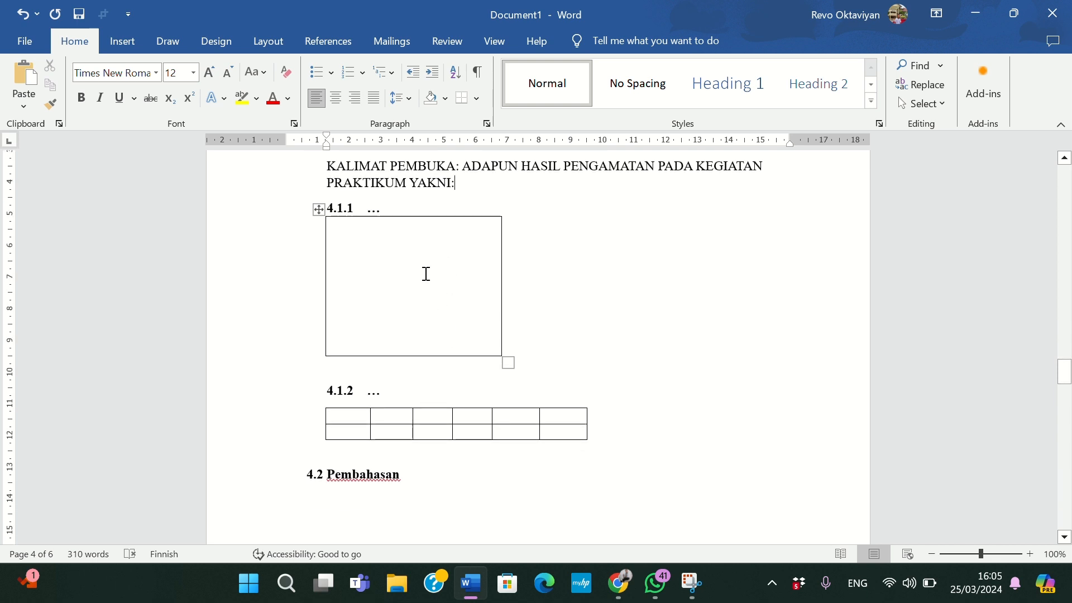
pyautogui.scroll(1, 426, 273)
pyautogui.doubleClick(399, 252)
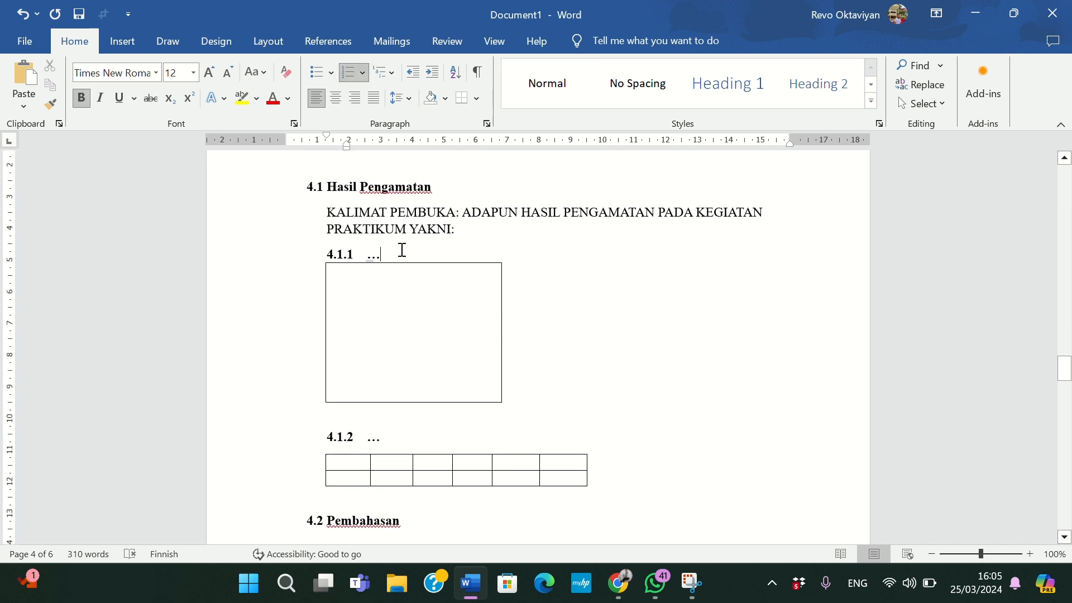
pyautogui.press('BackSpace')
pyautogui.press('BackSpace')
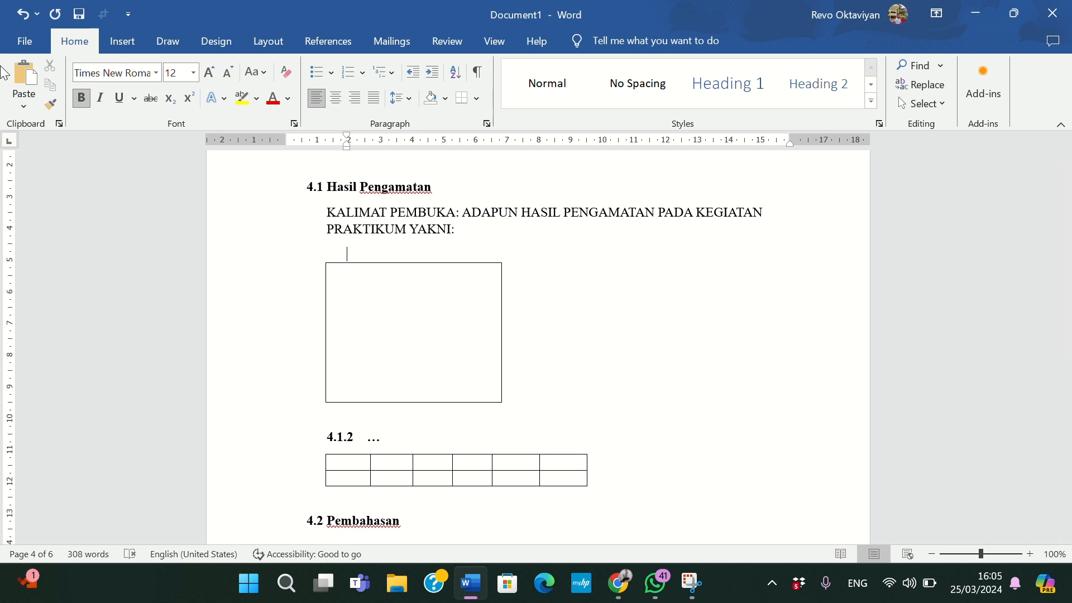
pyautogui.click(24, 16)
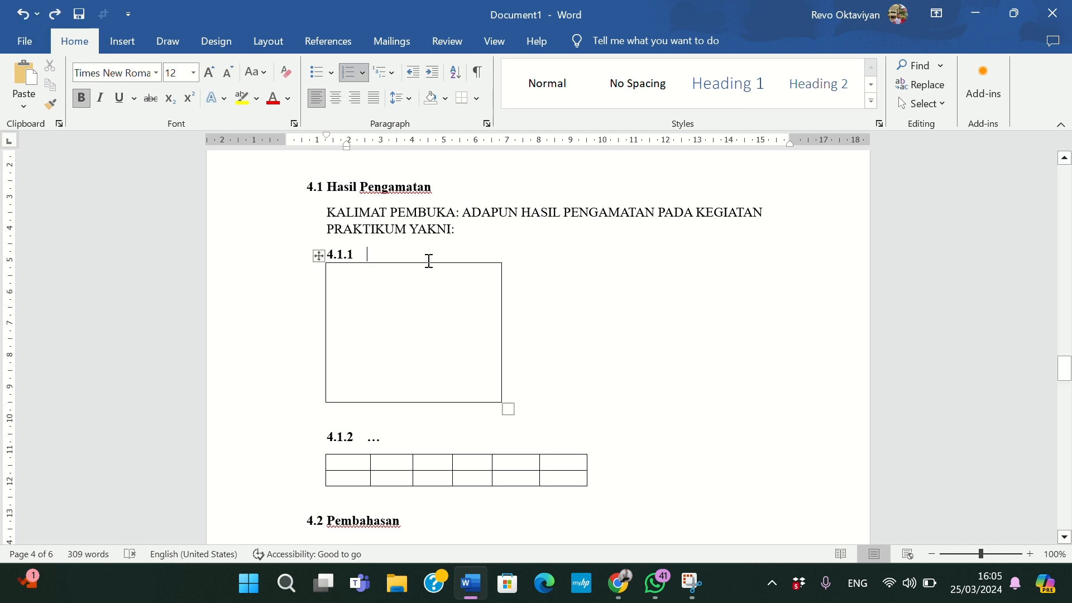
pyautogui.write('Tabe')
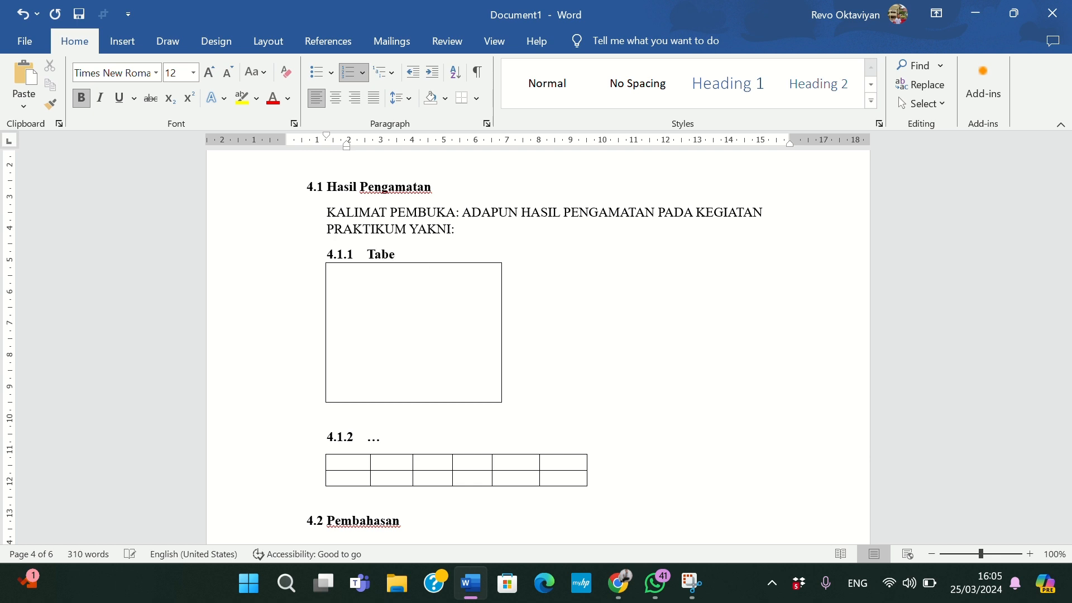
pyautogui.write('l morofologi Daun')
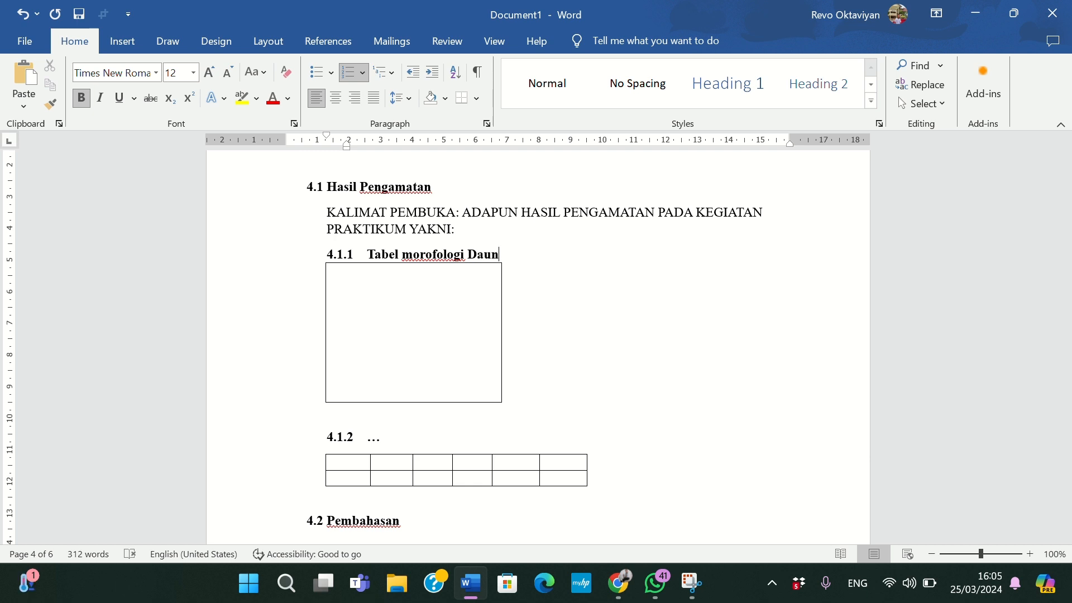
pyautogui.press('BackSpace')
pyautogui.press('BackSpace')
pyautogui.press('BackSpace')
pyautogui.press('BackSpace')
pyautogui.press('BackSpace')
pyautogui.press('BackSpace')
pyautogui.press('BackSpace')
pyautogui.press('BackSpace')
pyautogui.press('BackSpace')
pyautogui.press('BackSpace')
pyautogui.press('BackSpace')
pyautogui.press('BackSpace')
pyautogui.press('BackSpace')
pyautogui.press('BackSpace')
pyautogui.press('BackSpace')
pyautogui.press('BackSpace')
pyautogui.press('BackSpace')
pyautogui.press('BackSpace')
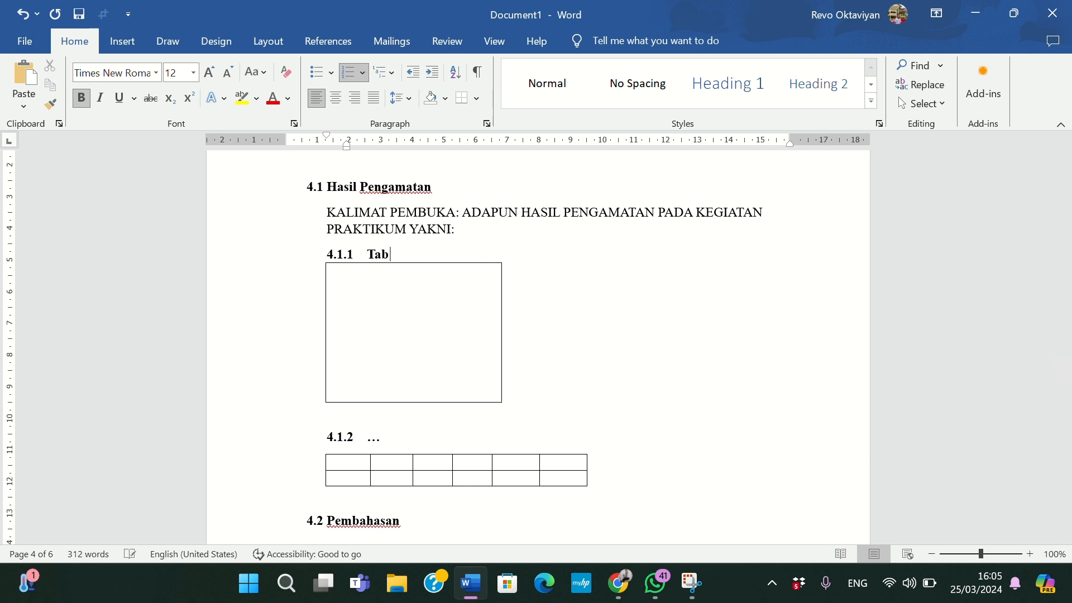
pyautogui.press('BackSpace')
pyautogui.press('BackSpace')
pyautogui.press('BackSpace')
# Step: Enter "Gambar morfologi daun" as the title of subheading 4.1.1
pyautogui.write('Gambar morg')
pyautogui.press('BackSpace')
pyautogui.write('fologi daun')
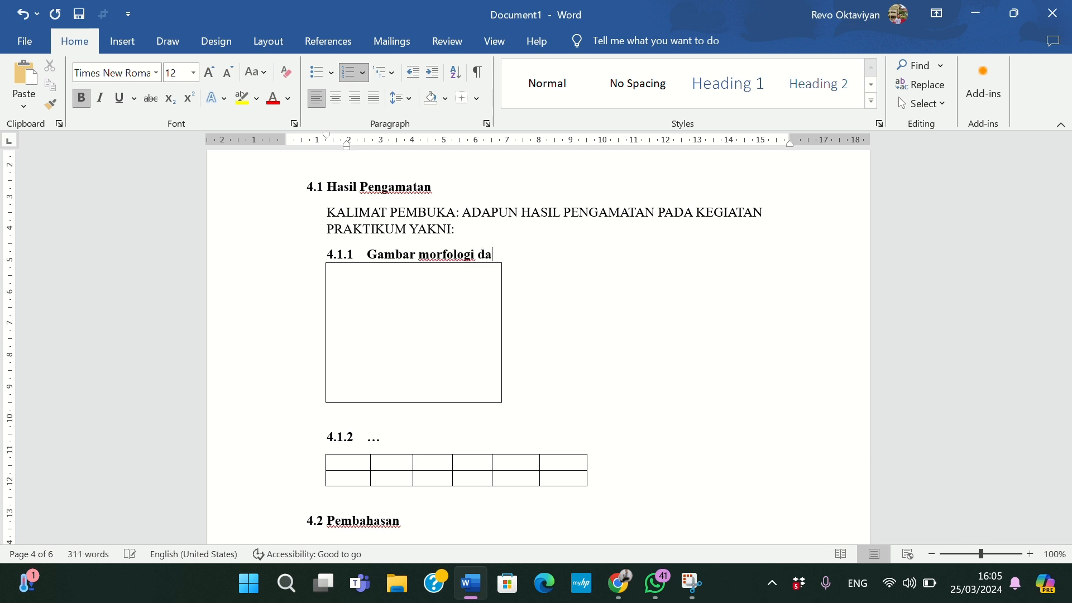
# Step: Replace the "…" placeholder of subheading 4.1.2 with the title "Tabel sifat-sifat morfologi daun"
pyautogui.click(393, 443)
pyautogui.press('BackSpace')
pyautogui.press('BackSpace')
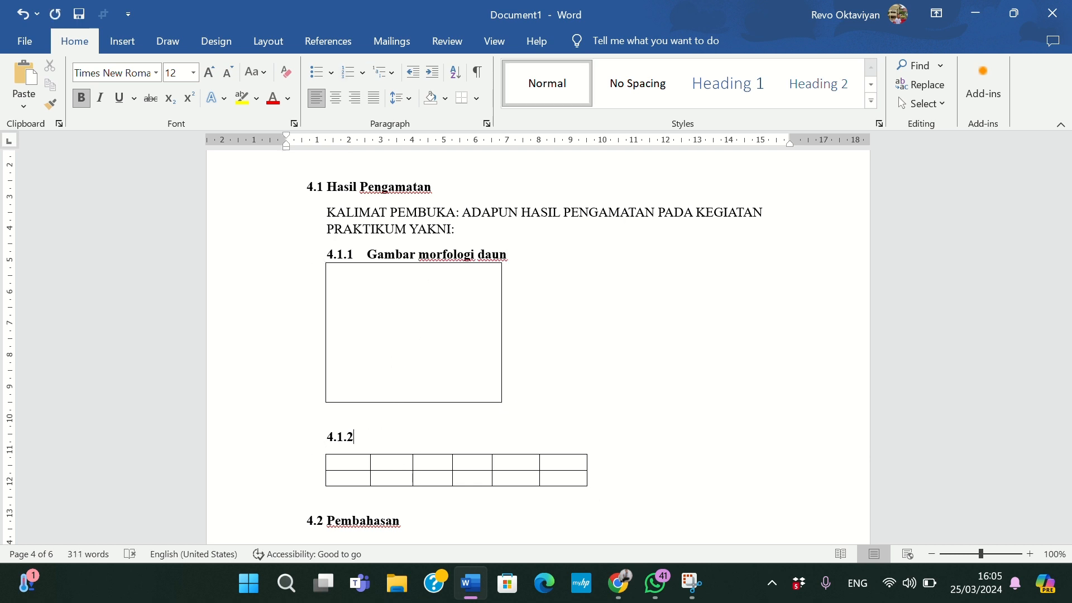
pyautogui.press('BackSpace')
pyautogui.press('Tab')
pyautogui.write('Tabel sifat-sifat morfo')
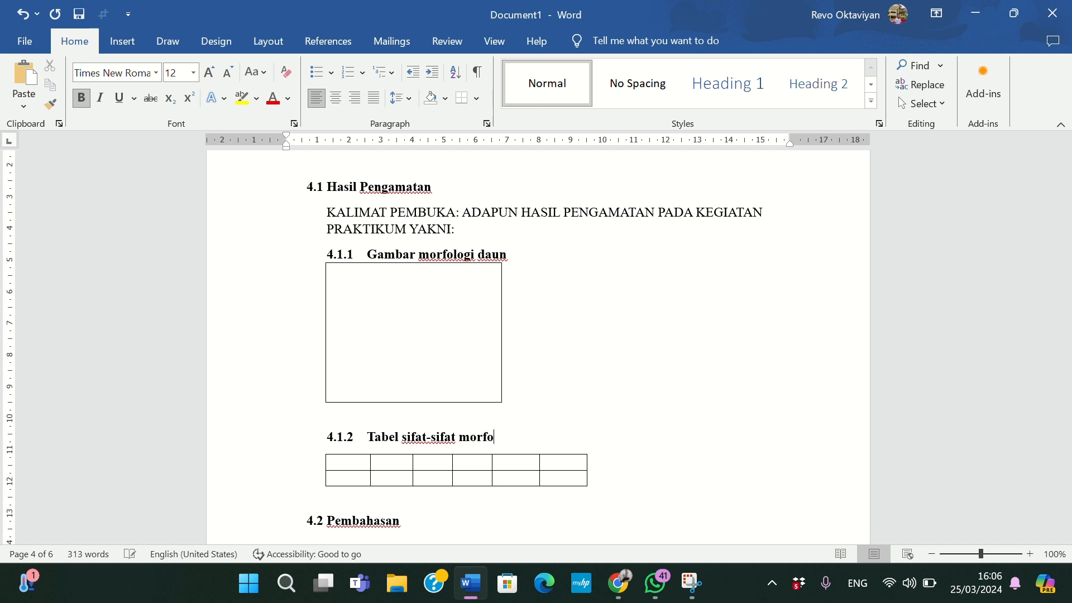
pyautogui.write('logi daun')
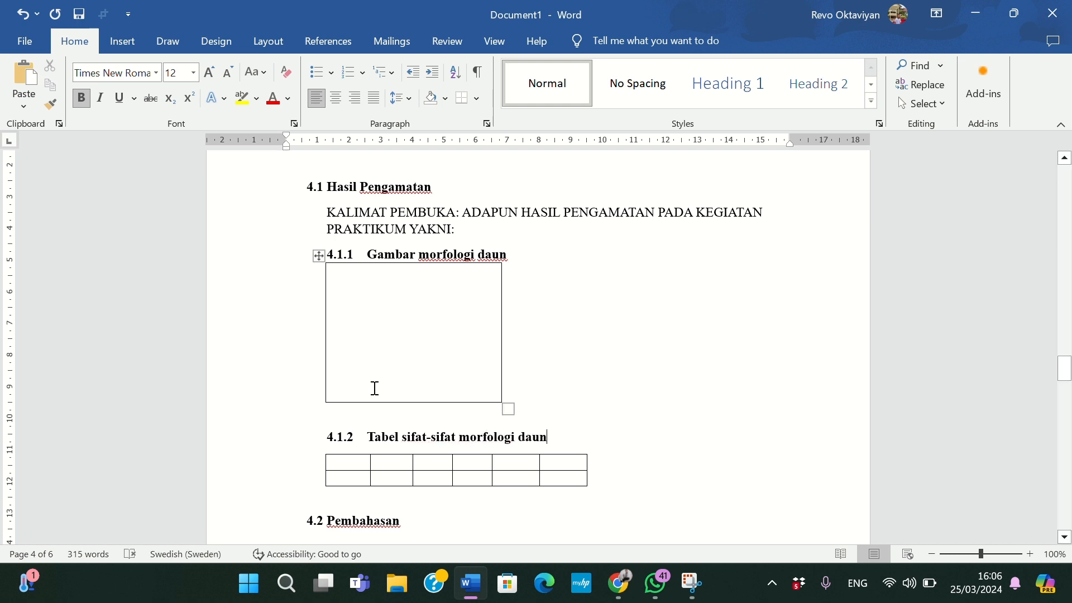
# Step: Enter "KLASIFIKASI" under the heading "4.2 Pembahasan" and make room for a line above it
pyautogui.scroll(-3, 373, 385)
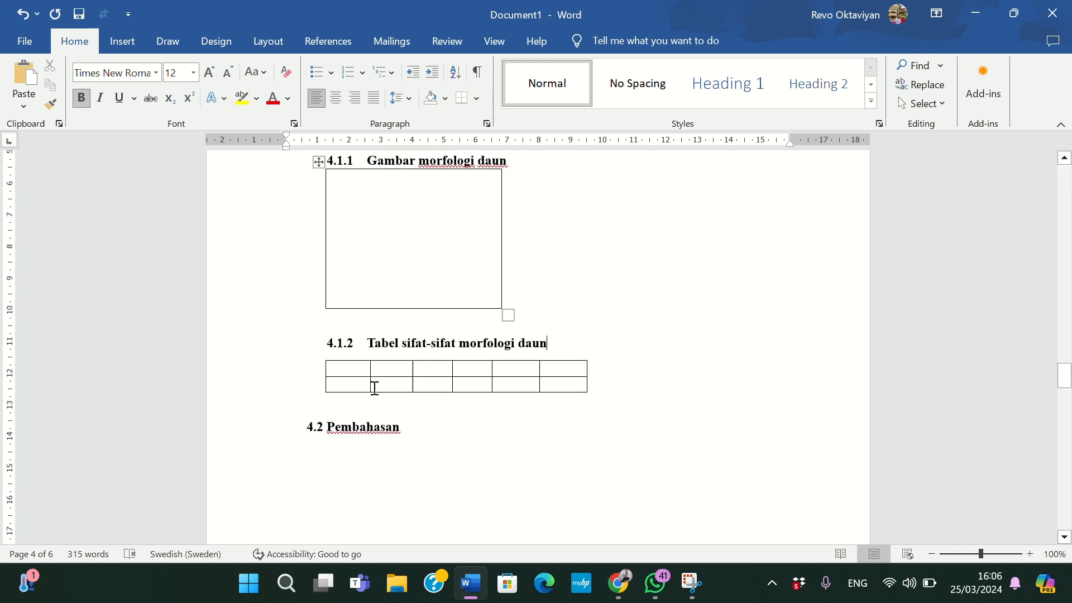
pyautogui.scroll(5, 372, 389)
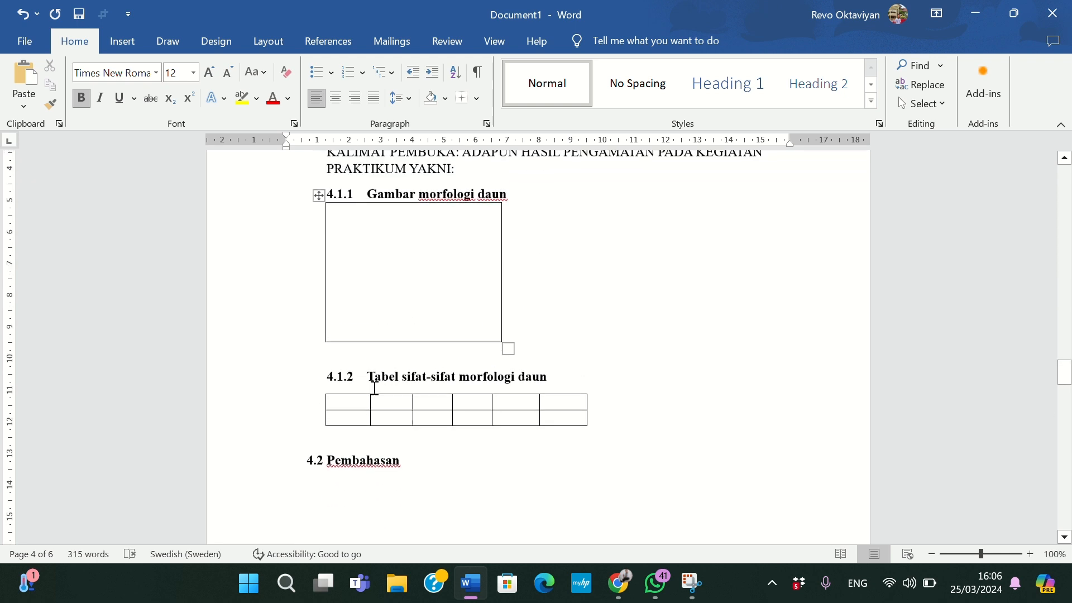
pyautogui.scroll(-7, 375, 388)
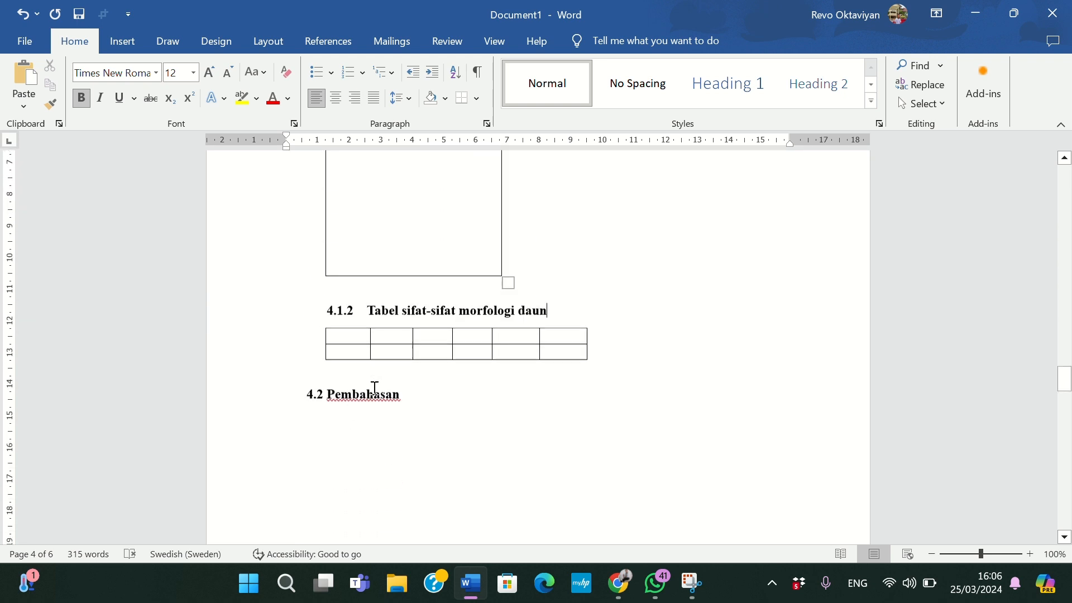
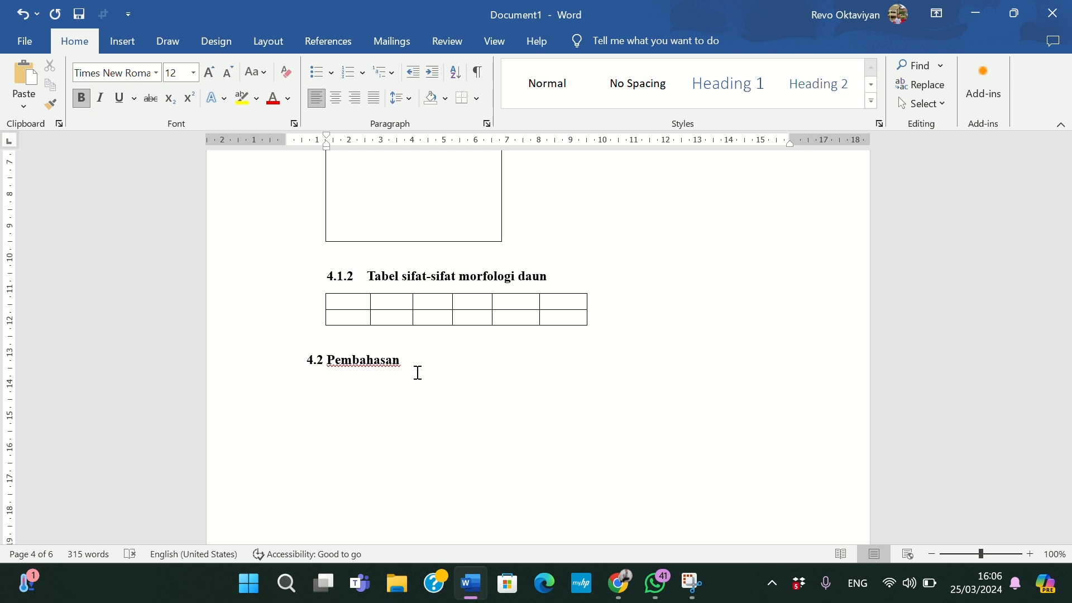
pyautogui.write('KLASIFIKASI')
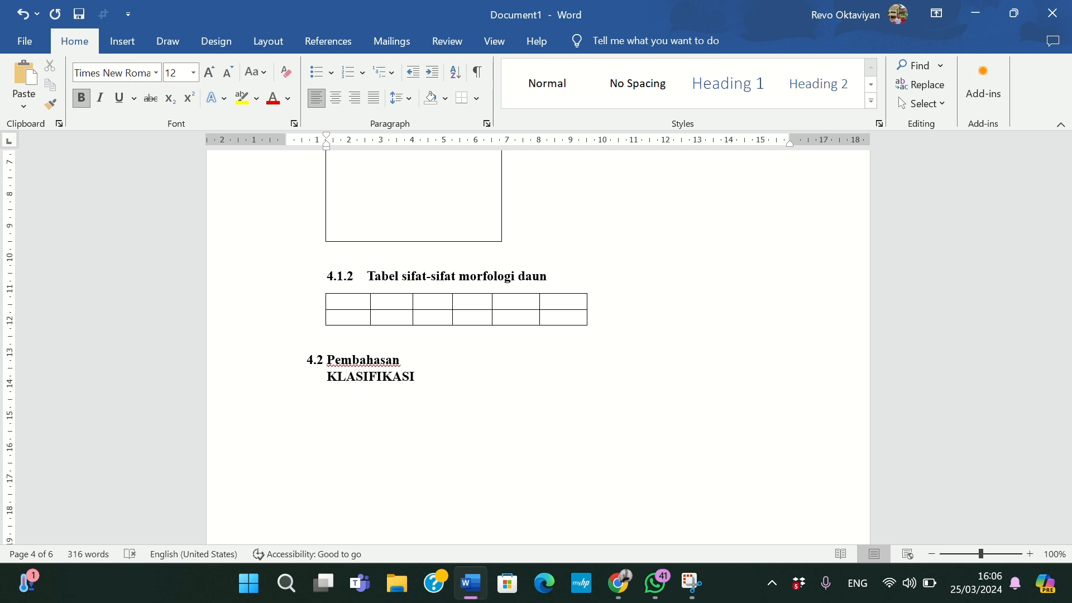
pyautogui.press('Home')
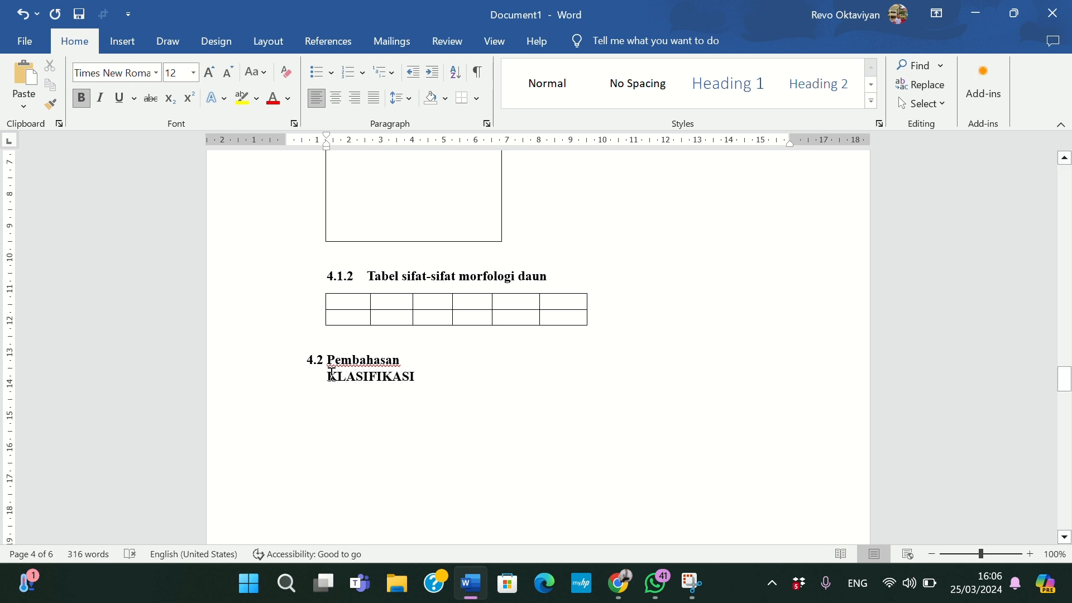
pyautogui.press('Return')
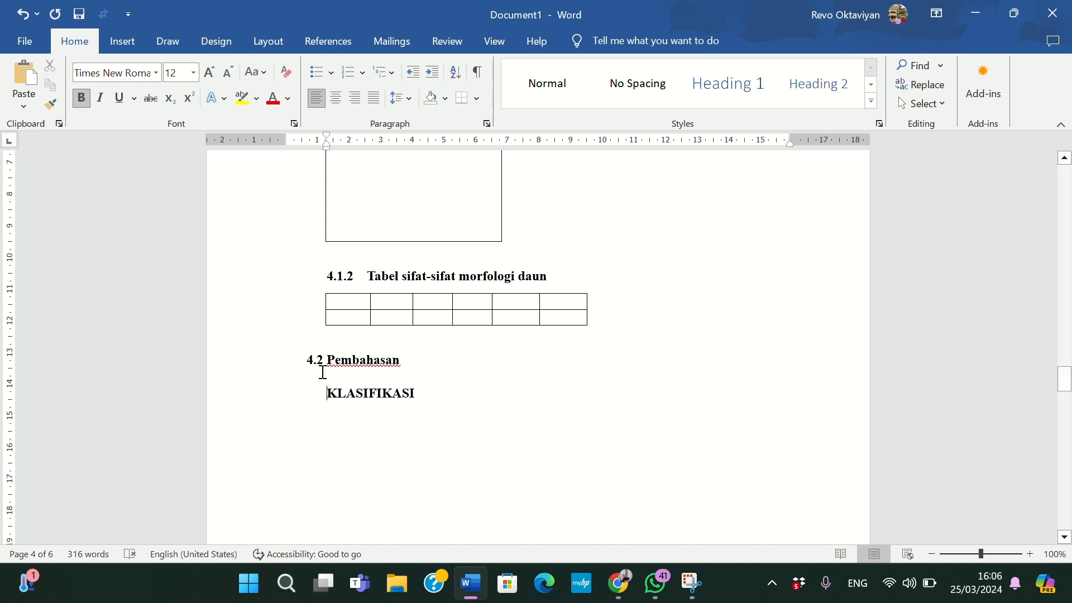
pyautogui.press('Return')
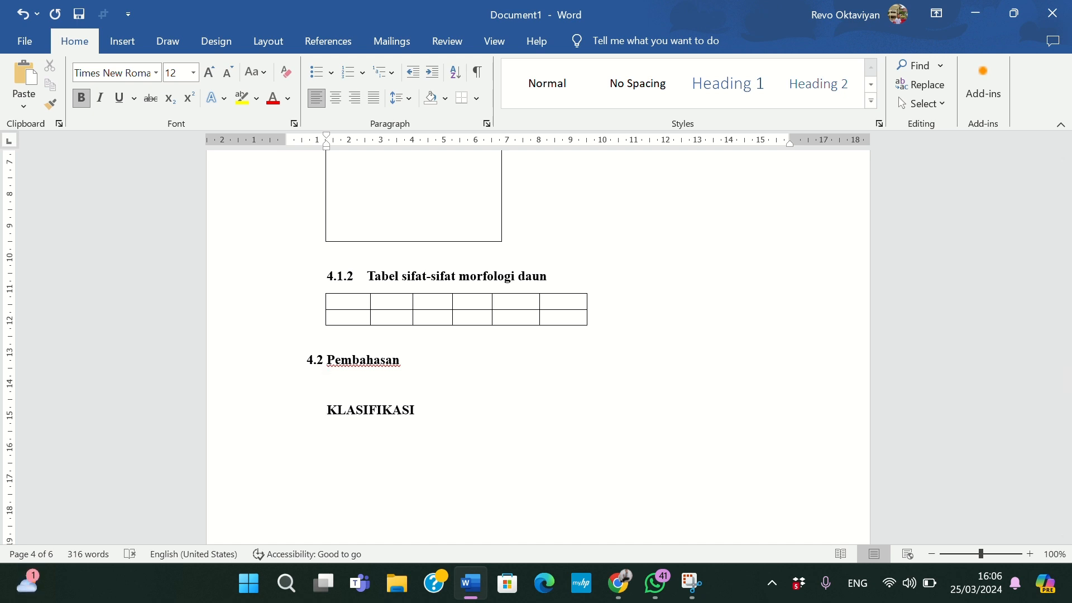
pyautogui.press('Delete')
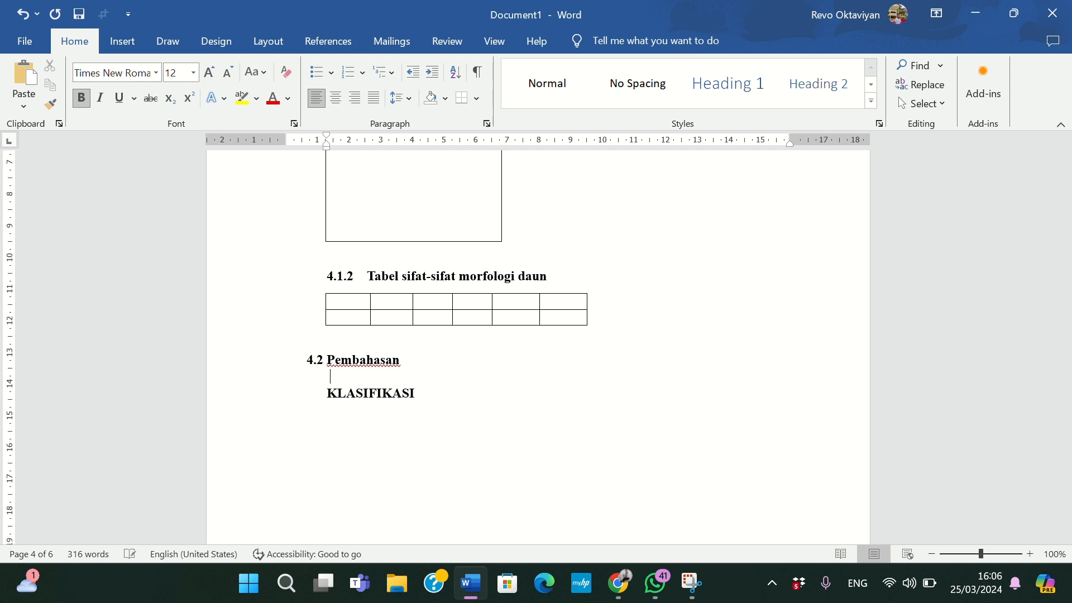
# Step: Above "KLASIFIKASI", enter "KALIMAT PEMBUKA, JELASKAN ATAU PERKENALKAN TANAMAN YANG TEMEN-TEMEN AMATI." followed by a blank line
pyautogui.press('Return')
pyautogui.press('BackSpace')
pyautogui.write('KALIMAT PEMBUKA')
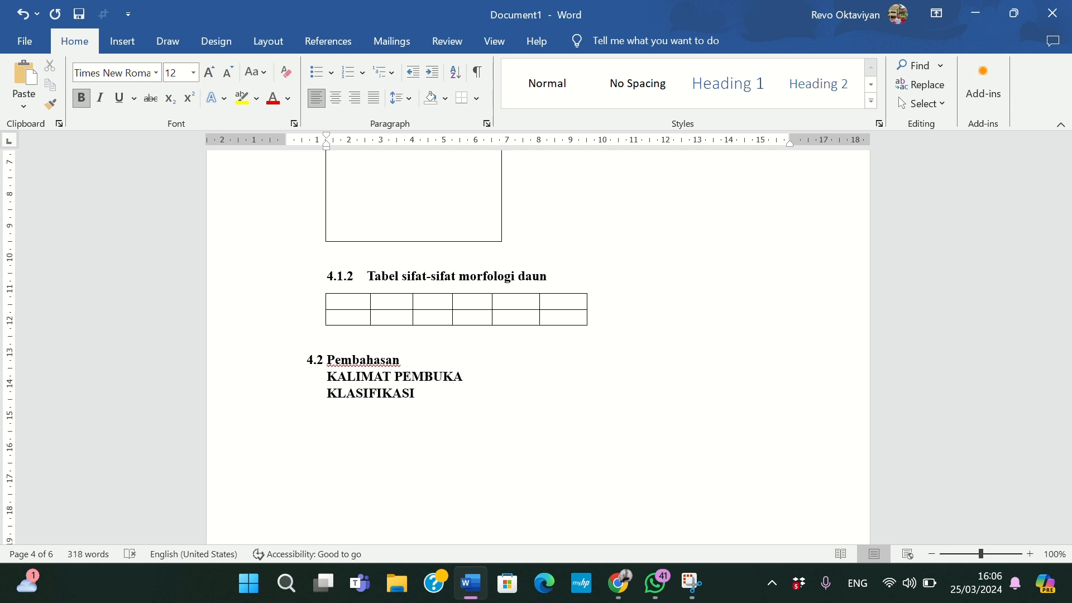
pyautogui.write(', JELASKAN ATAU P')
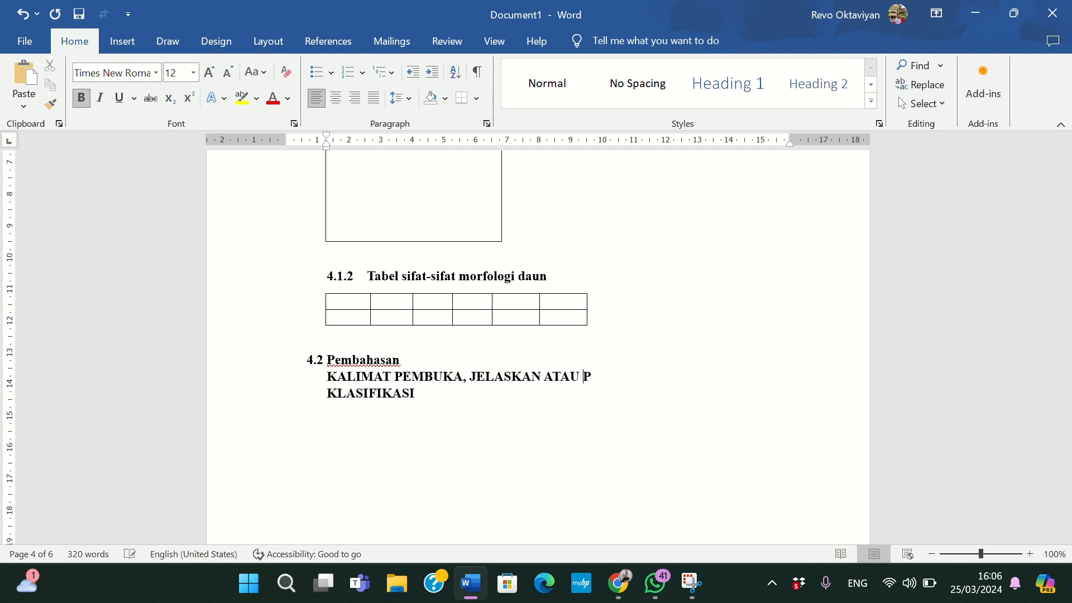
pyautogui.write('ERKENALKAN')
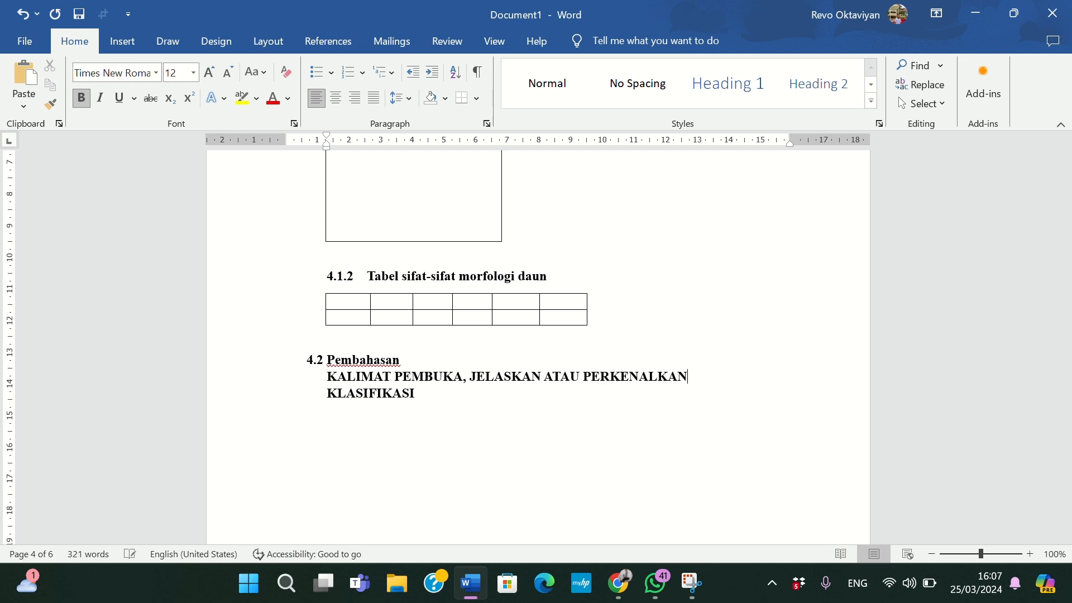
pyautogui.write(' TANAMAN YANG')
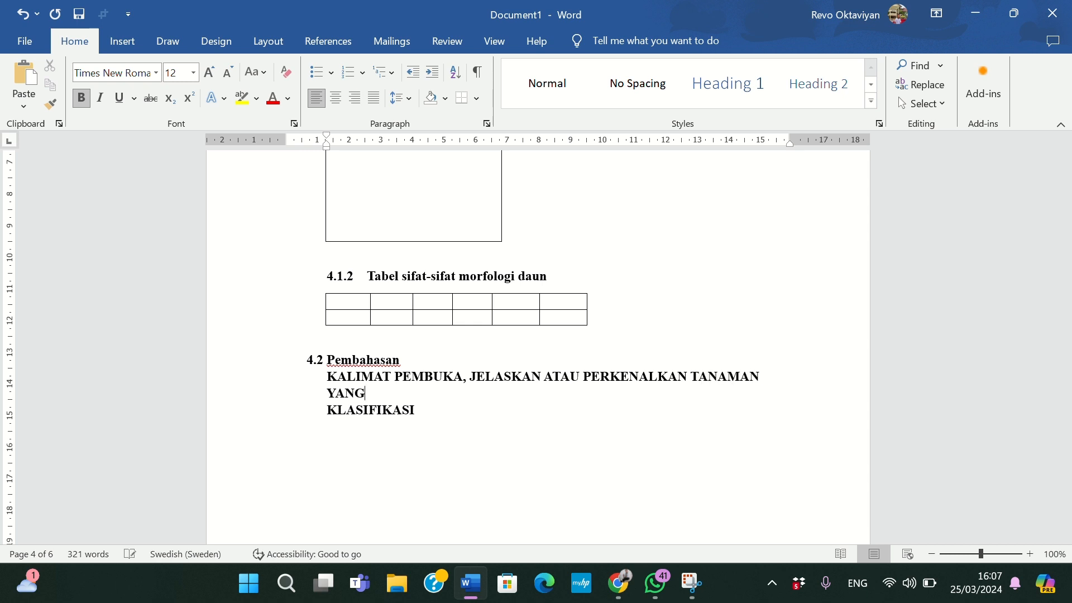
pyautogui.write(' TEMEN-TEME')
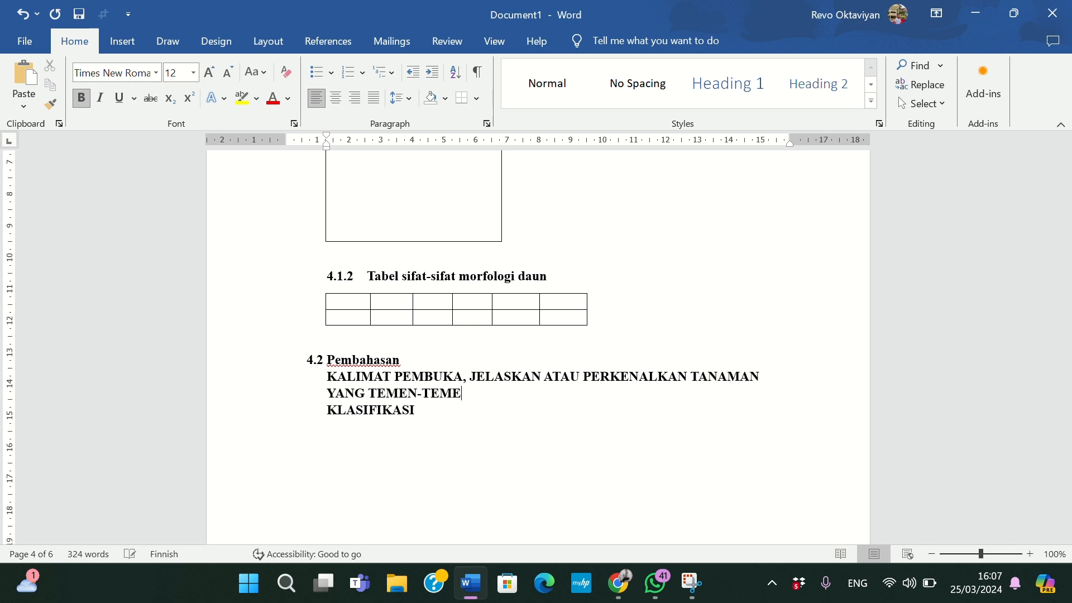
pyautogui.write('N AMATI.')
pyautogui.press('Return')
pyautogui.press('Tab')
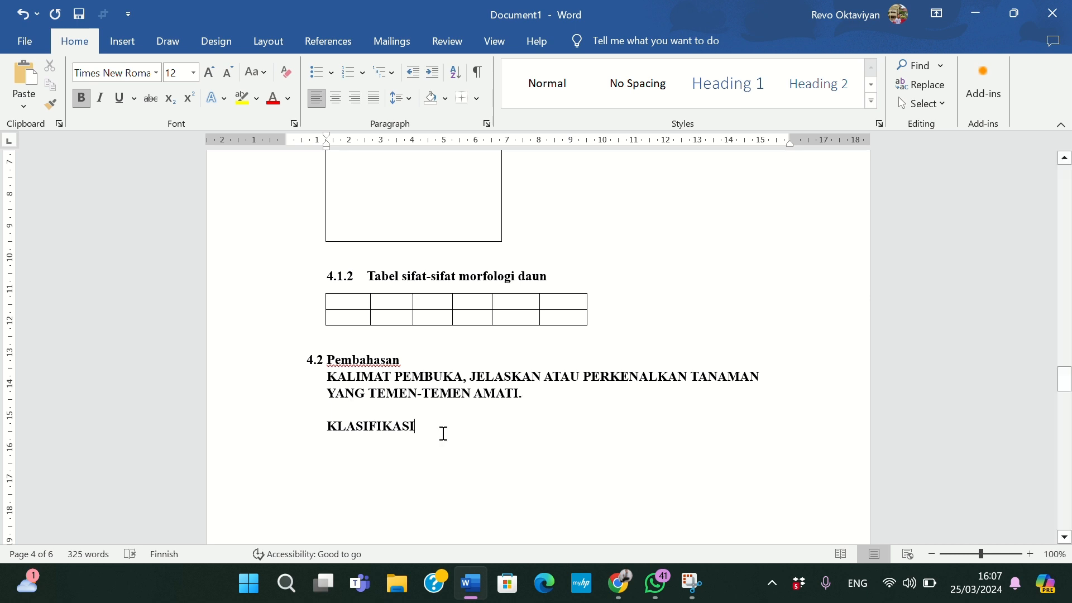
# Step: Add a semicolon after "KLASIFIKASI" and list "KINGDOM", "DIVISI", "KLAS" and "ORDO" on separate lines beneath it
pyautogui.press('Return')
pyautogui.write(';')
pyautogui.press('Return')
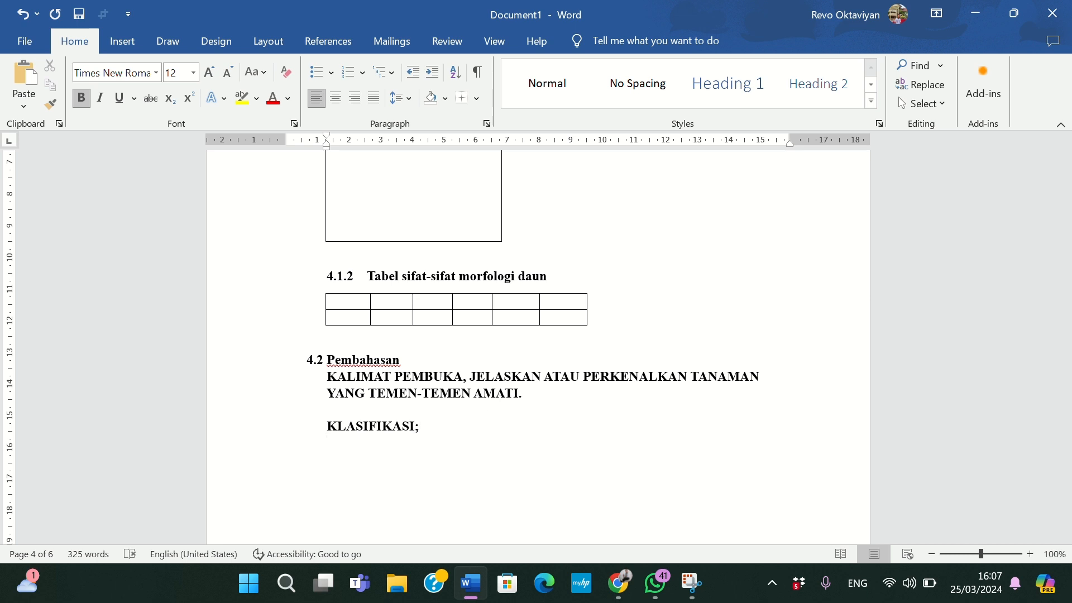
pyautogui.write('KIND')
pyautogui.press('BackSpace')
pyautogui.write('GDOM')
pyautogui.write('DIVISI')
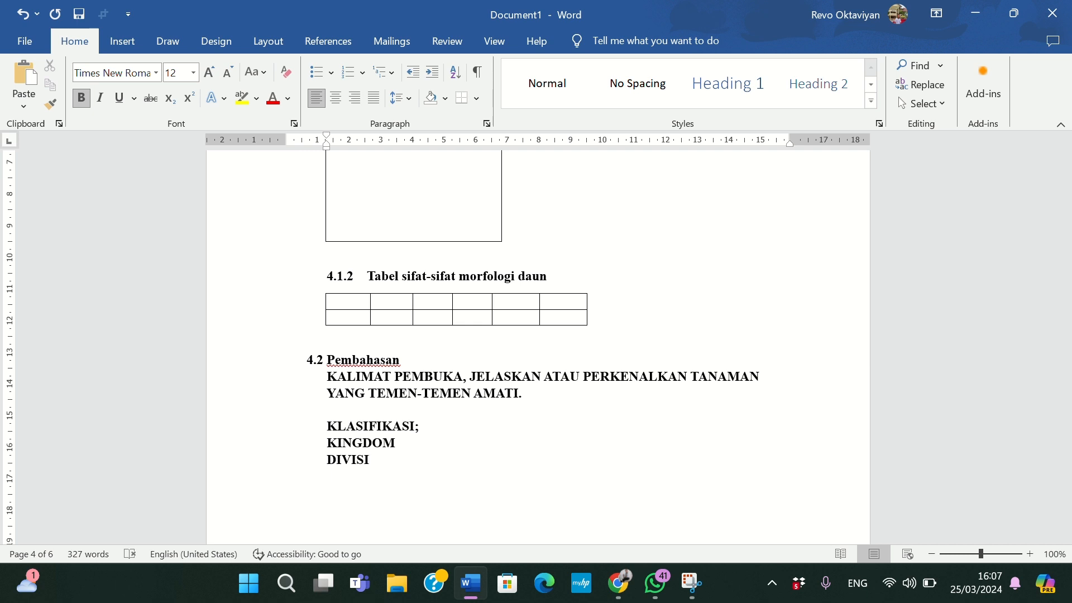
pyautogui.write('K')
pyautogui.write('KLAS')
pyautogui.write('S')
pyautogui.press('BackSpace')
pyautogui.press('Return')
pyautogui.write('ORDO ')
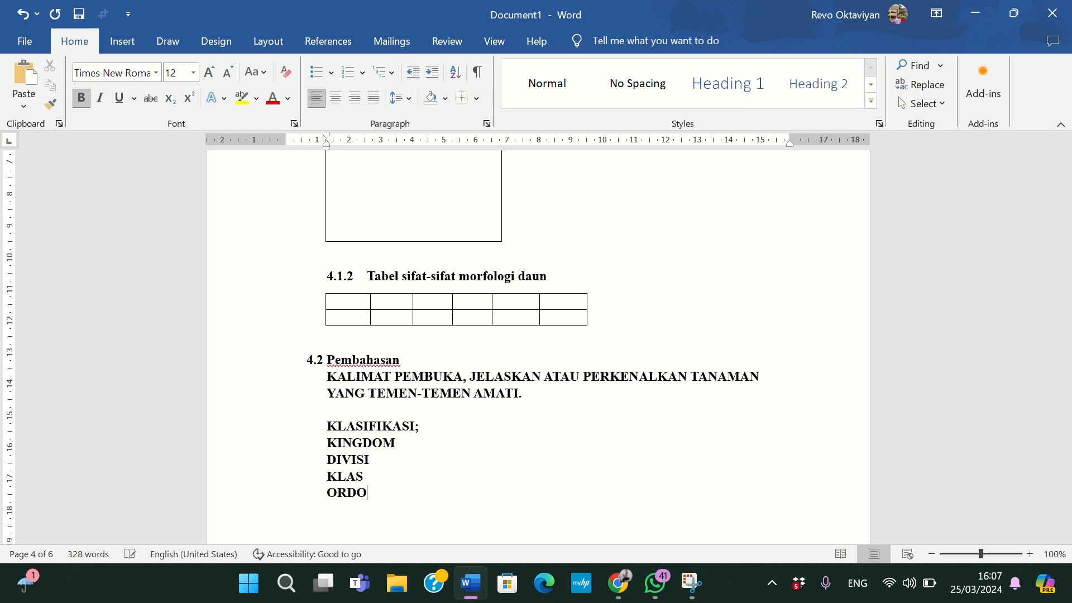
# Step: Continue the classification list with "FAMILI", "GENUS" and "SPESIES:" on separate lines
pyautogui.write('FAMILI')
pyautogui.press('Return')
pyautogui.write('GENUS')
pyautogui.press('Return')
pyautogui.write('S O')
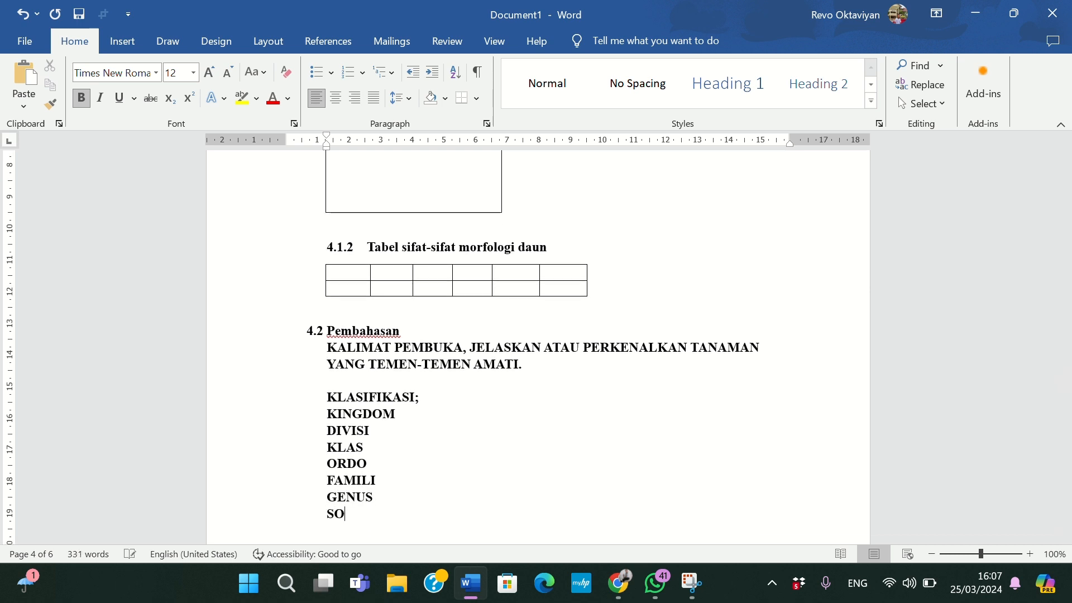
pyautogui.press('BackSpace')
pyautogui.write('PESISE')
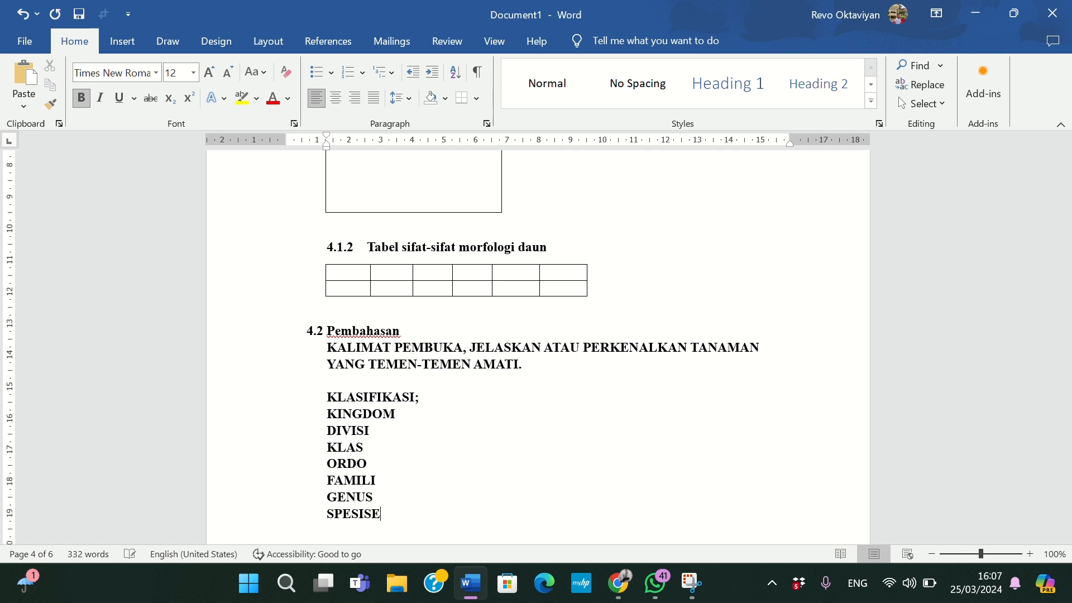
pyautogui.press('BackSpace')
pyautogui.press('BackSpace')
pyautogui.write('ES')
pyautogui.write(':')
pyautogui.write('T')
pyautogui.write('. GRANDHU')
pyautogui.write('S')
pyautogui.press('BackSpace')
pyautogui.press('BackSpace')
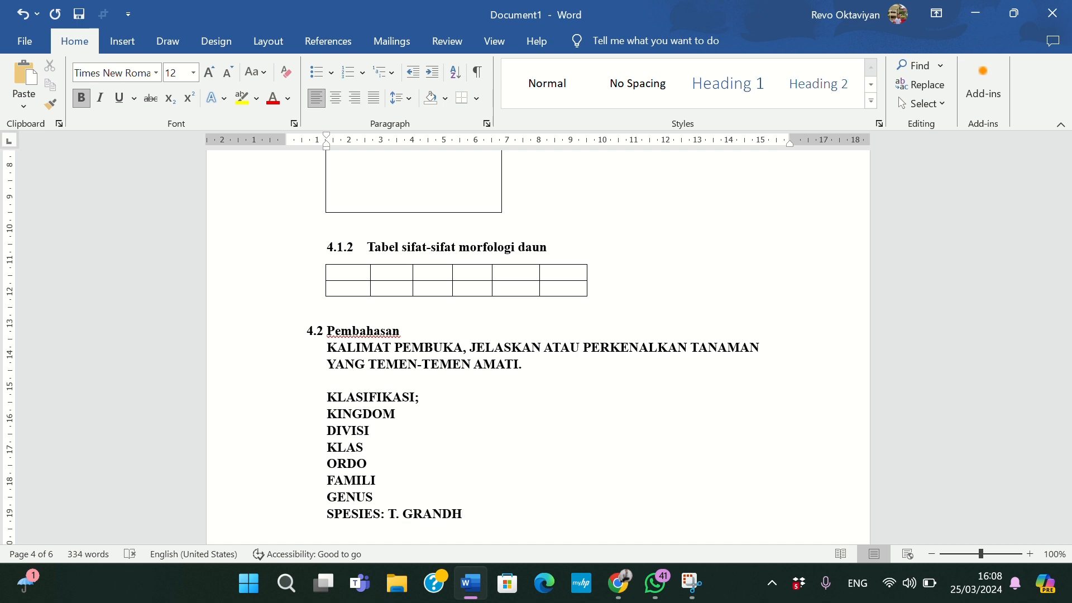
pyautogui.write('S')
pyautogui.press('BackSpace')
pyautogui.press('BackSpace')
pyautogui.press('BackSpace')
pyautogui.press('BackSpace')
pyautogui.press('BackSpace')
pyautogui.press('BackSpace')
pyautogui.press('BackSpace')
pyautogui.press('BackSpace')
pyautogui.press('BackSpace')
pyautogui.press('BackSpace')
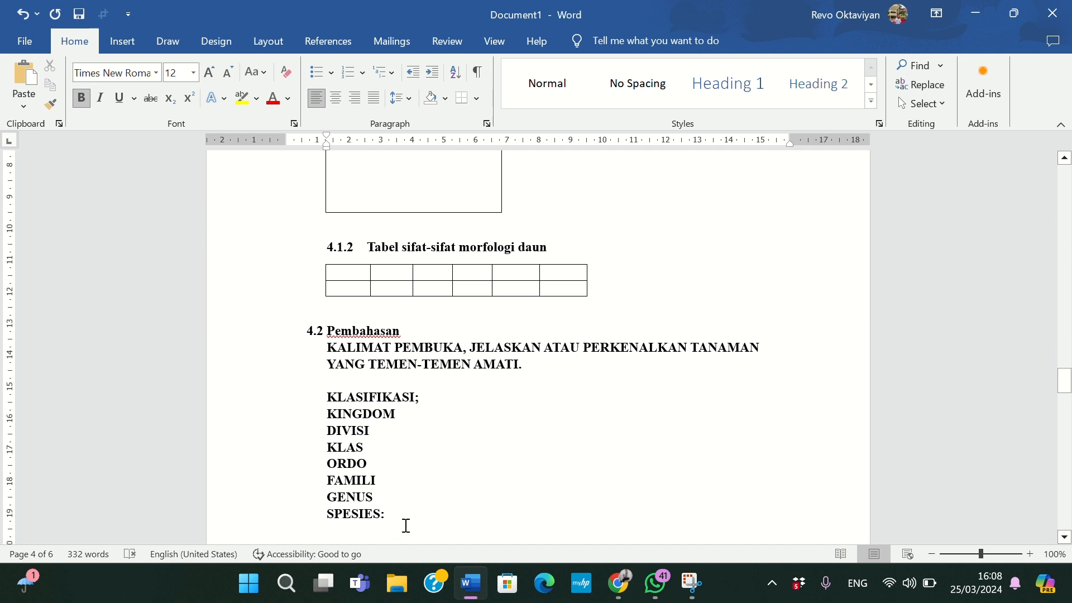
# Step: Enter "TECTONA GRANDHIS" as the species name after "SPESIES:"
pyautogui.write('TECTI')
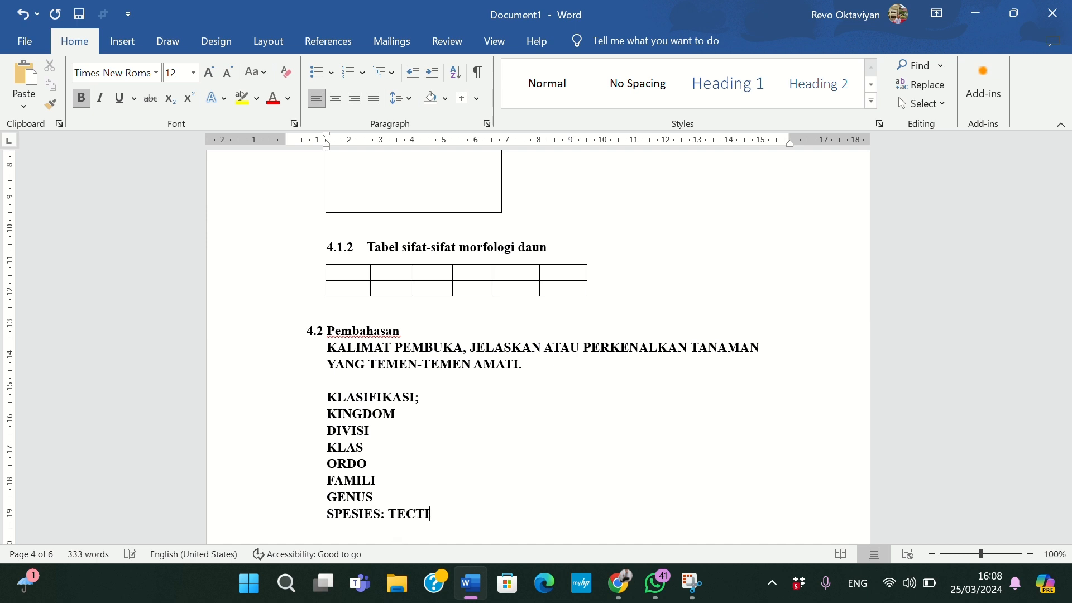
pyautogui.press('BackSpace')
pyautogui.write('ONA GRANDHIS')
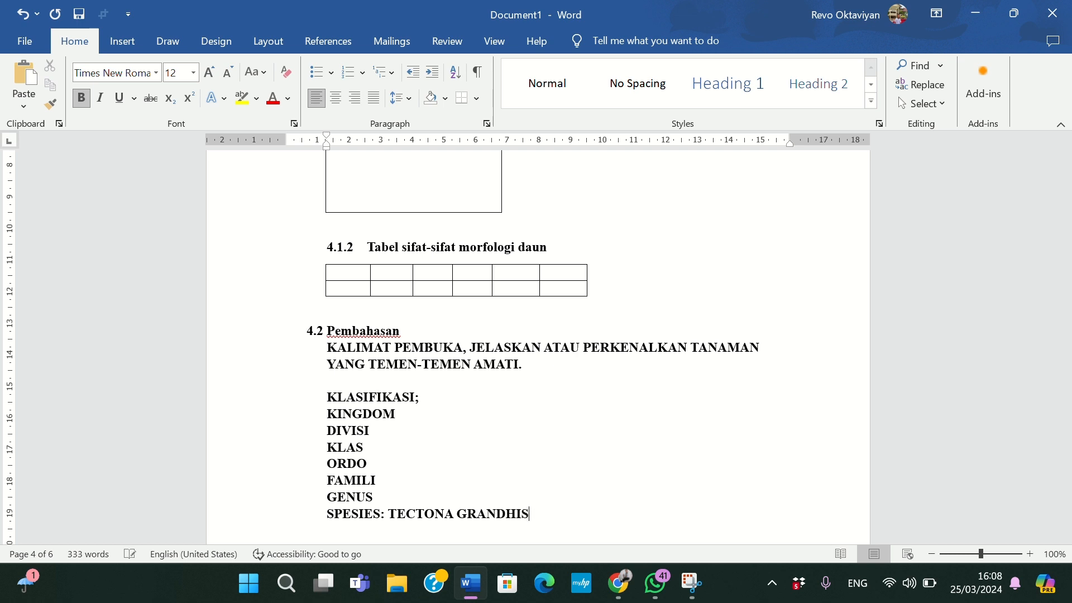
# Step: Underline the words "TECTONA" and "GRANDHIS" separately, leaving the space between them without underline
pyautogui.moveTo(534, 519); pyautogui.dragTo(457, 511)
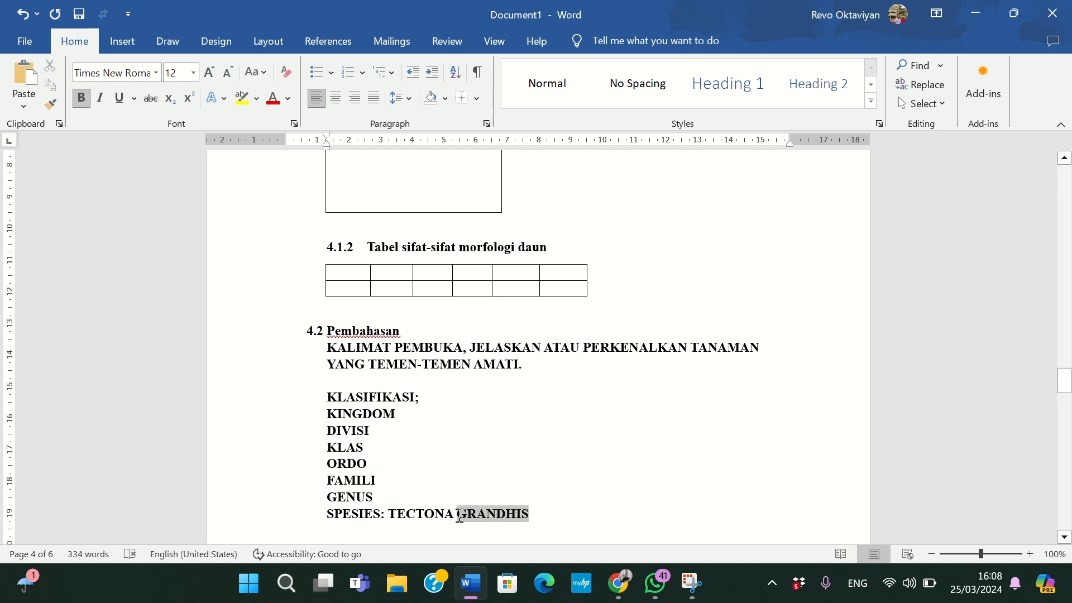
pyautogui.click(120, 99)
pyautogui.moveTo(390, 513); pyautogui.dragTo(452, 514)
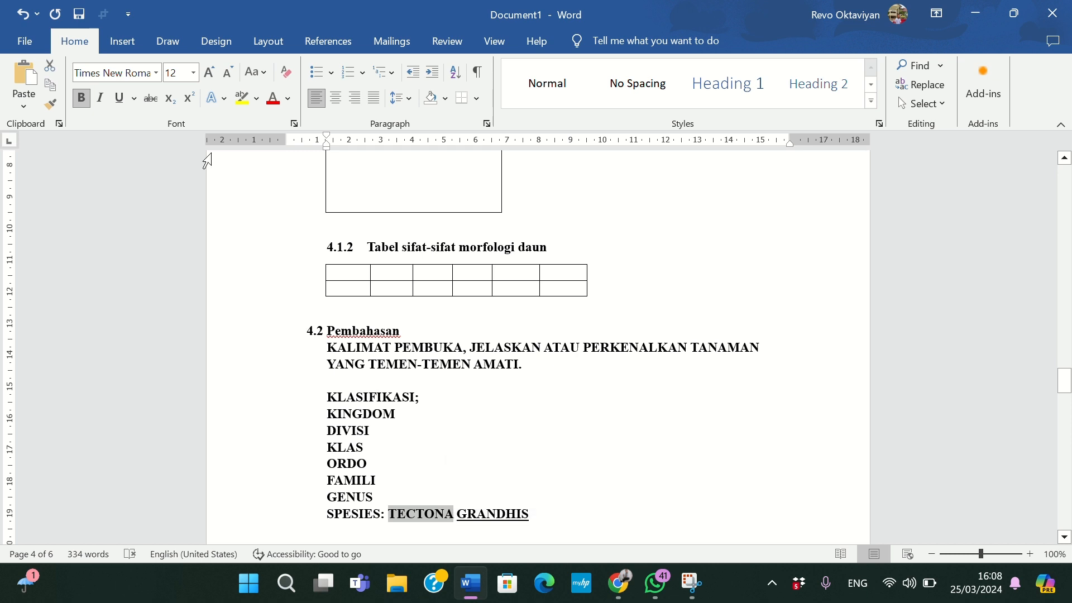
pyautogui.click(116, 100)
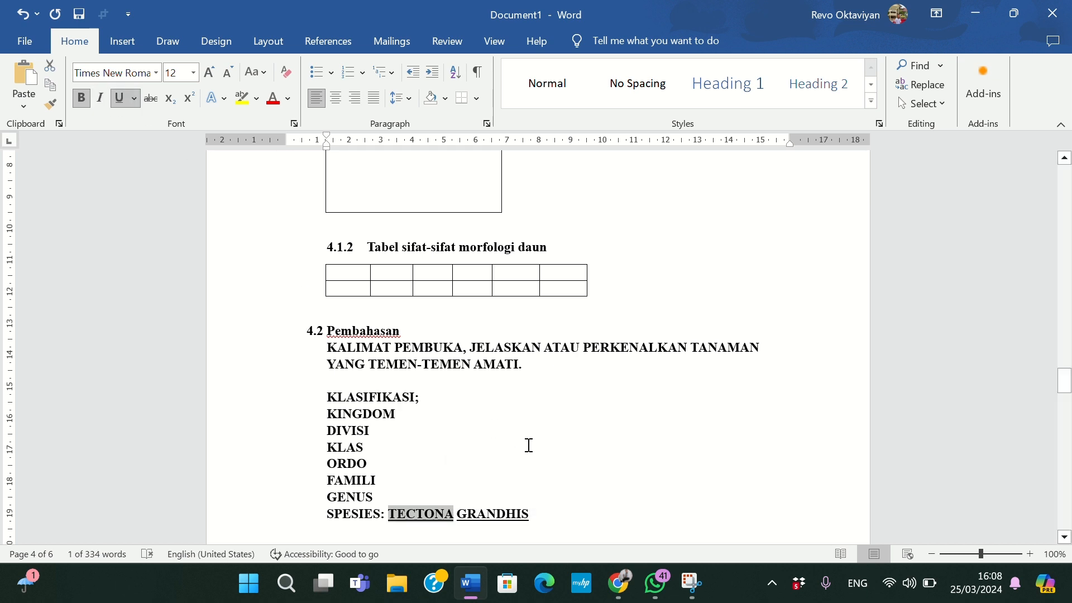
# Step: Leave one blank line beneath the "SPESIES: TECTONA GRANDHIS" entry and start a new line at the same indentation
pyautogui.scroll(-3, 527, 444)
pyautogui.scroll(-1, 529, 444)
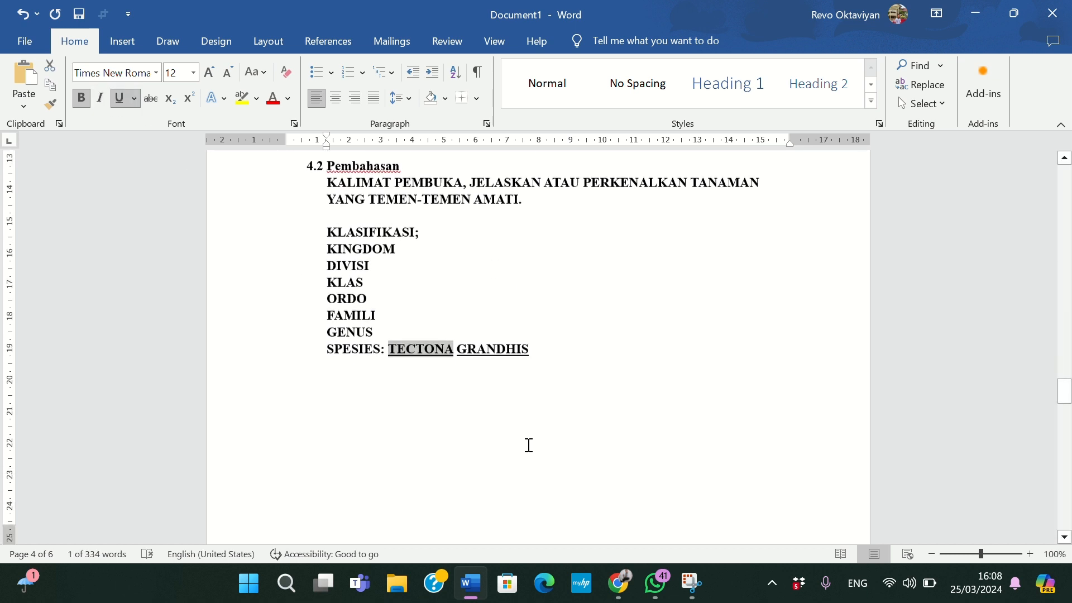
pyautogui.click(603, 385)
pyautogui.press('BackSpace')
pyautogui.press('BackSpace')
pyautogui.press('BackSpace')
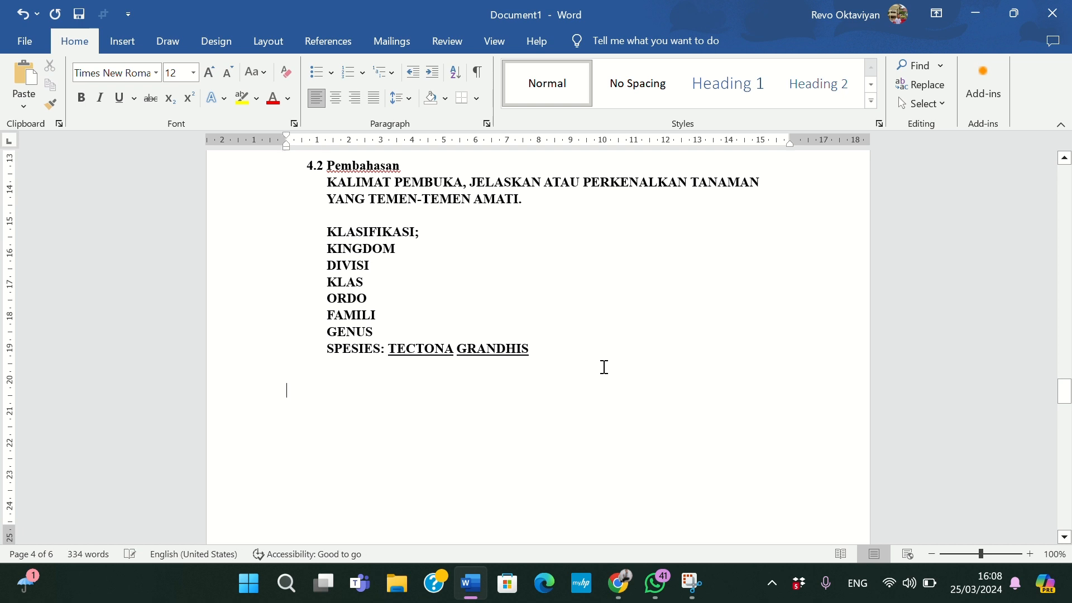
pyautogui.press('Return')
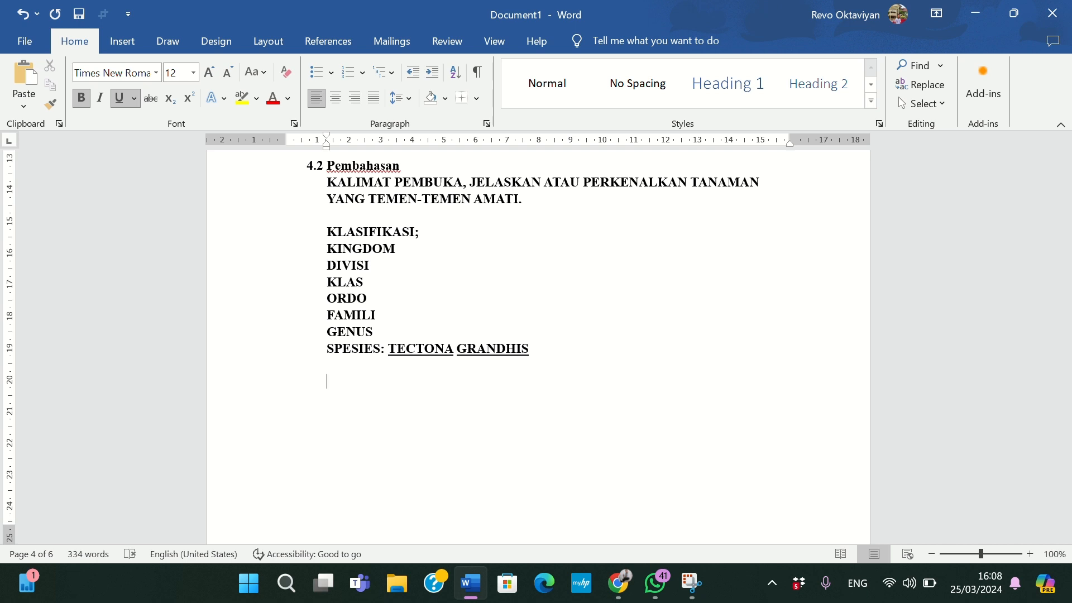
pyautogui.scroll(-1, 536, 346)
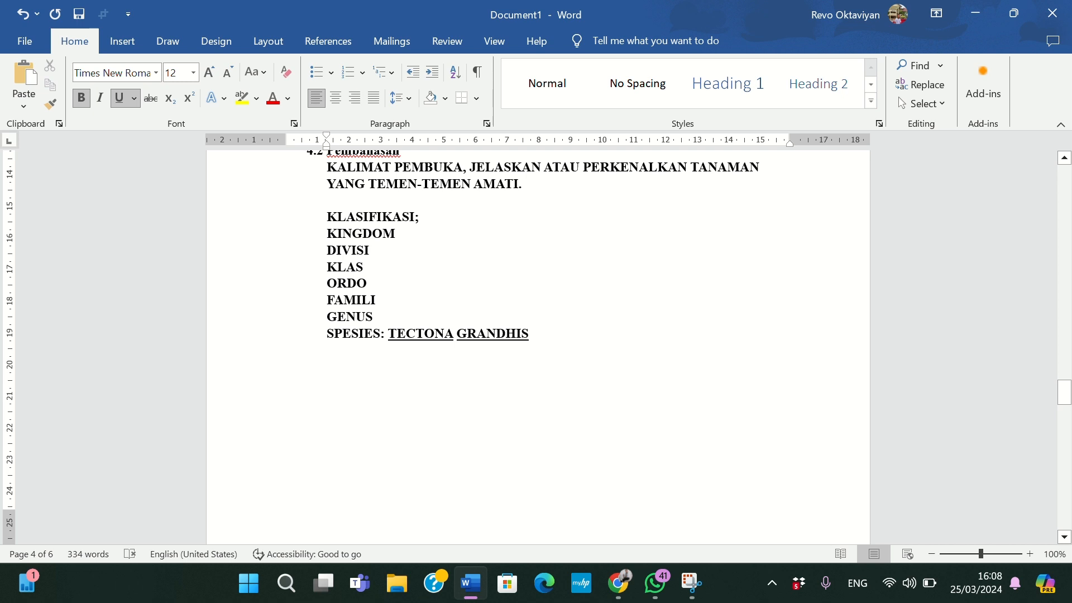
pyautogui.press('Return')
pyautogui.press('Return')
# Step: Enter the guideline "JELASKAN MASING MASING DARI TABEL YANG ADA PADA HASIL PENGAMATAN" on the new line below the classification list
pyautogui.write('JELASK')
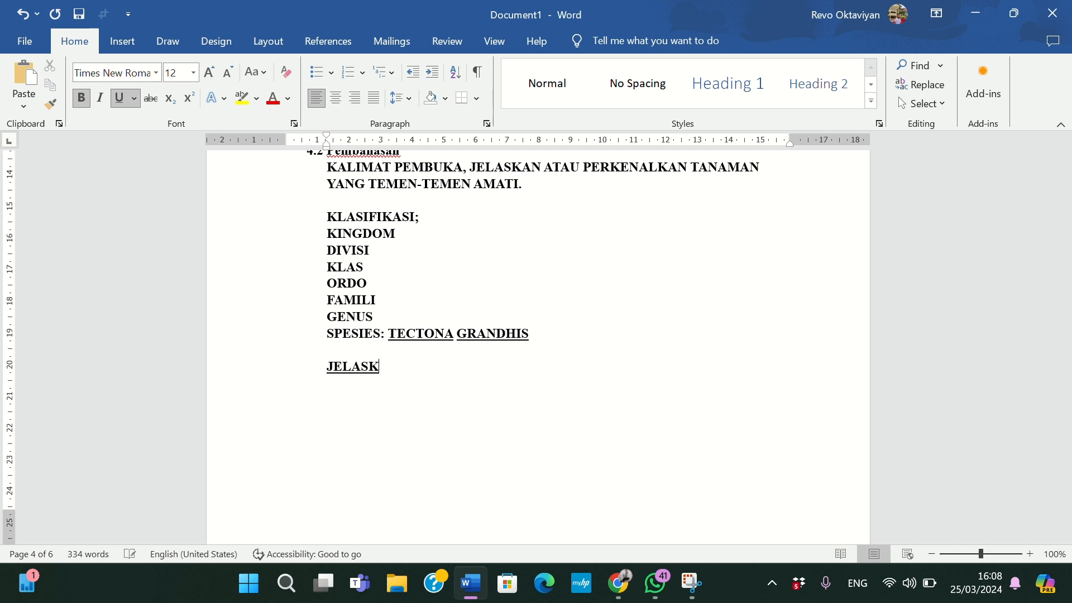
pyautogui.write('AN MASING')
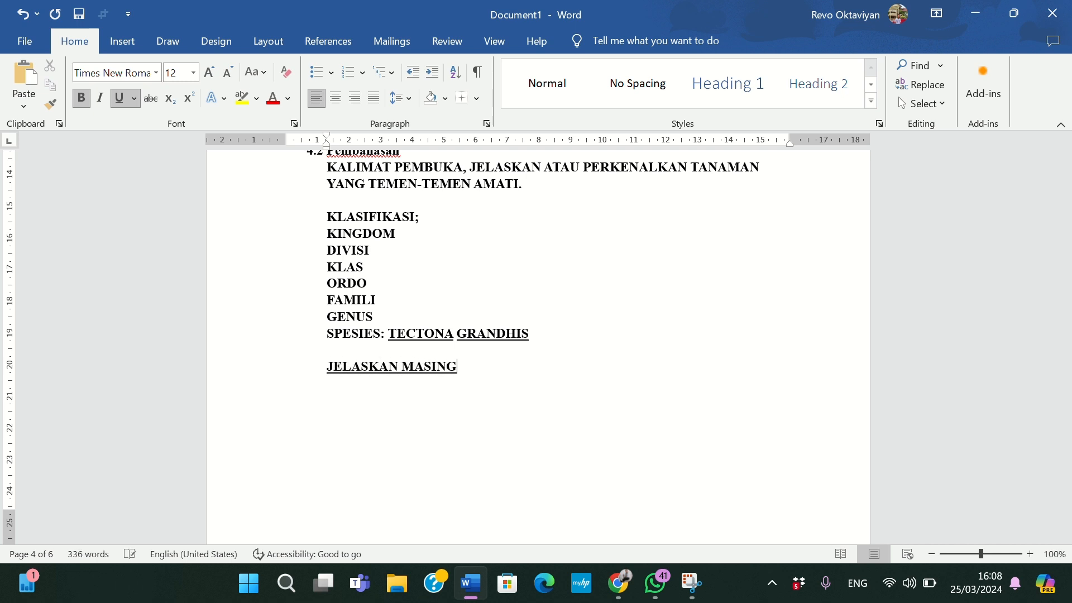
pyautogui.write(' MASING DARI')
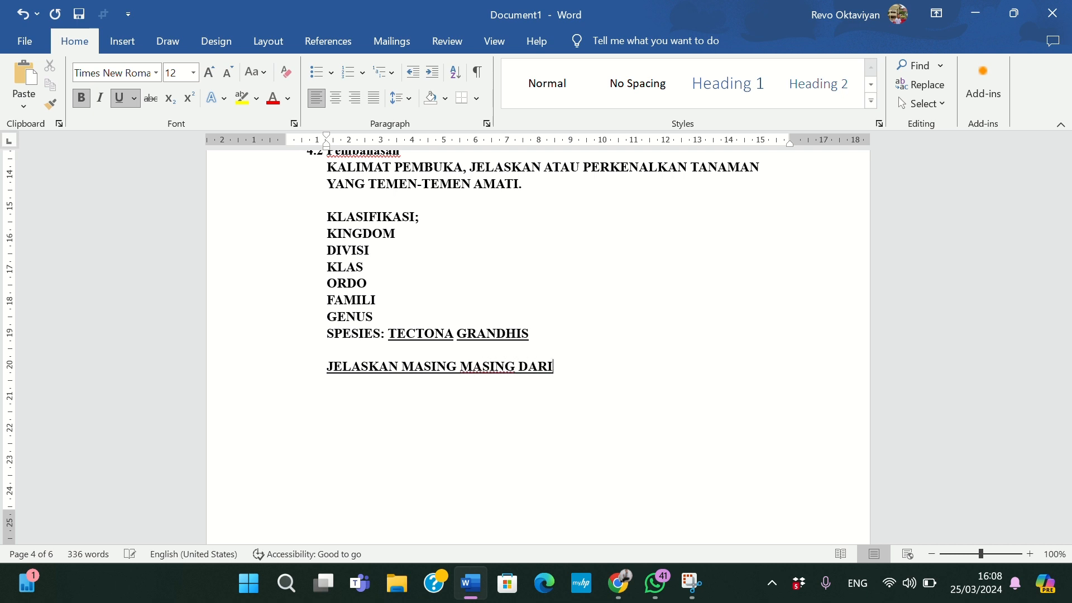
pyautogui.write(' TABE')
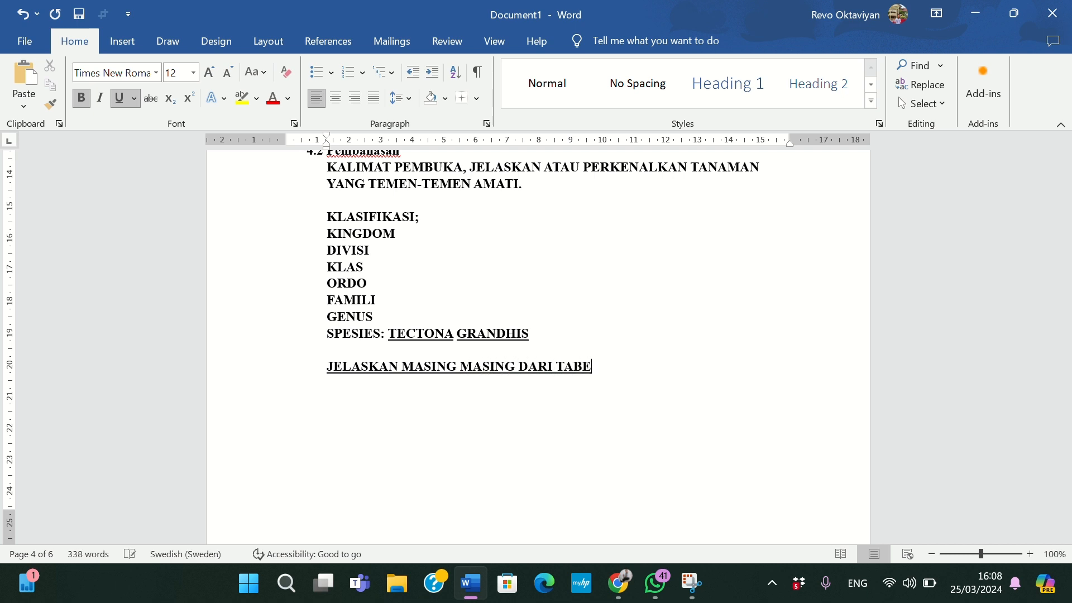
pyautogui.write('L YANG ADA ')
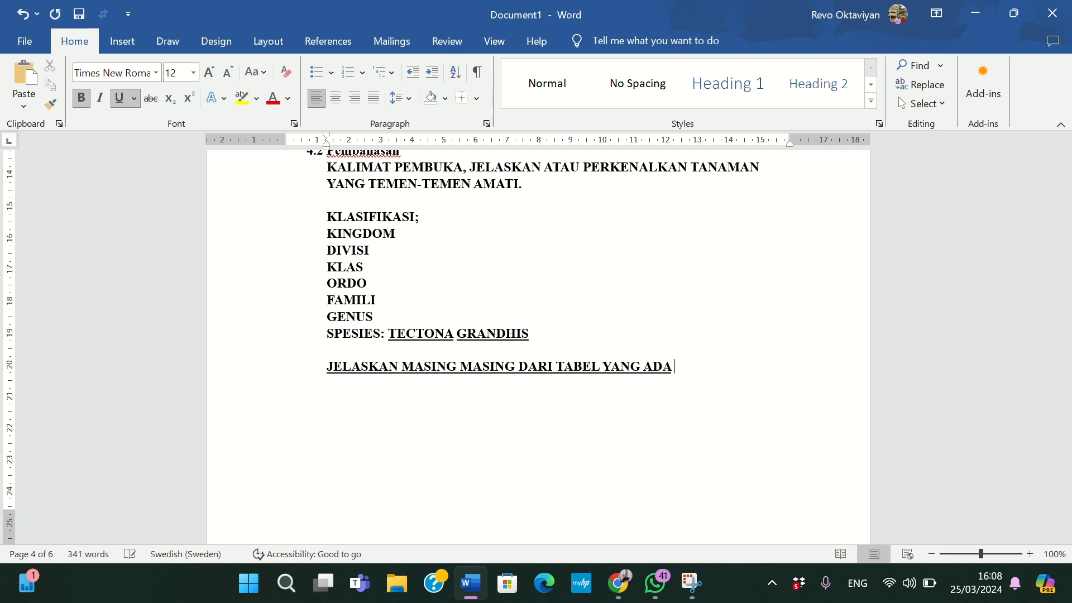
pyautogui.write('PADA HAS')
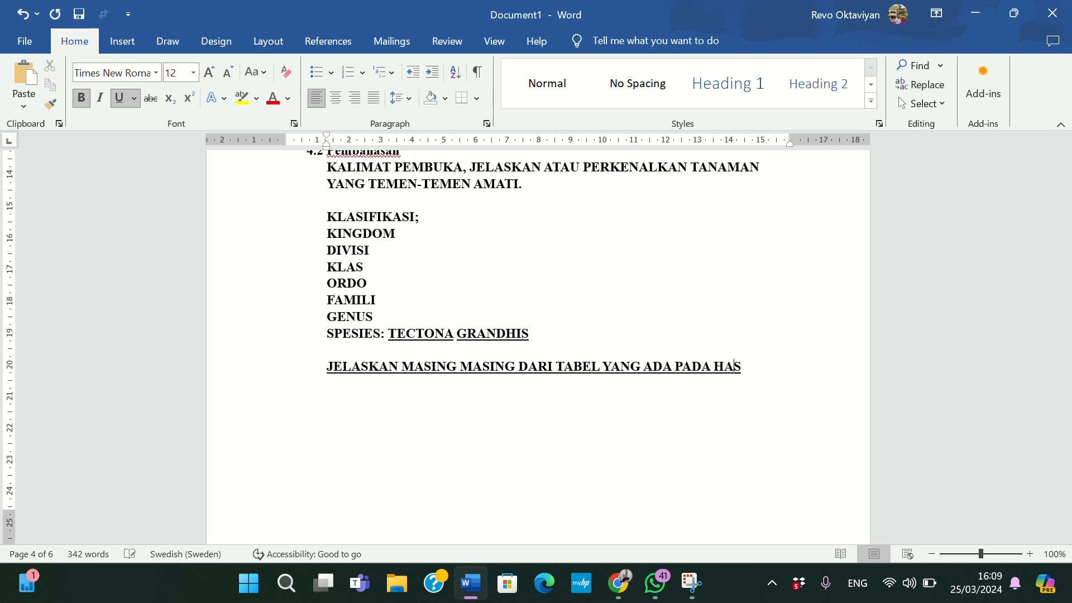
pyautogui.write('IL PENGAMATAN')
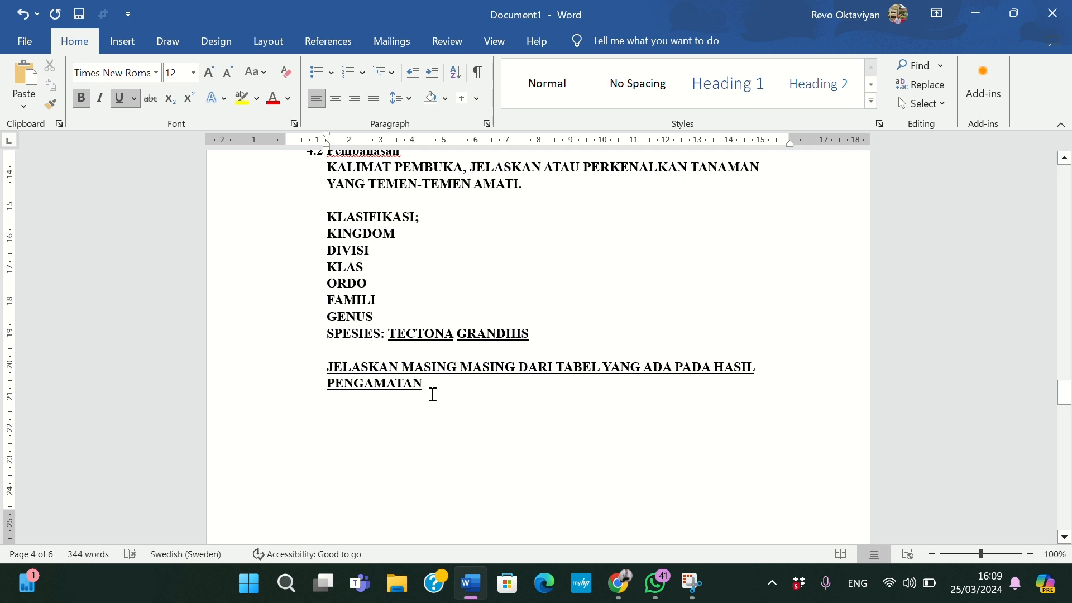
# Step: Remove the underline from the "JELASKAN MASING MASING" guideline and keep its text bold
pyautogui.moveTo(431, 389); pyautogui.dragTo(346, 367)
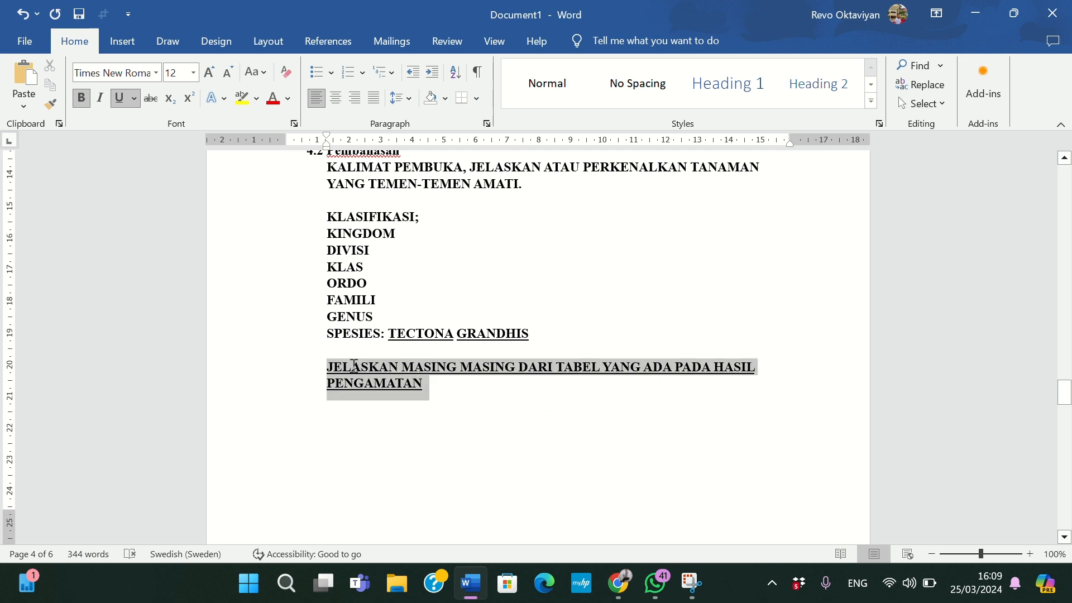
pyautogui.click(82, 102)
pyautogui.scroll(1, 291, 294)
pyautogui.scroll(3, 291, 294)
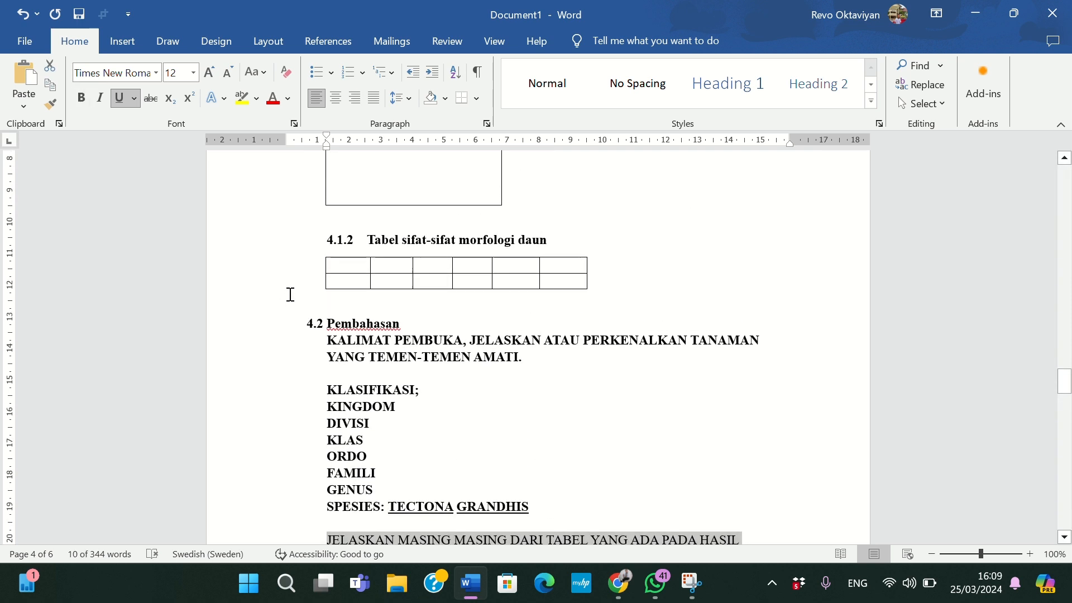
pyautogui.click(120, 99)
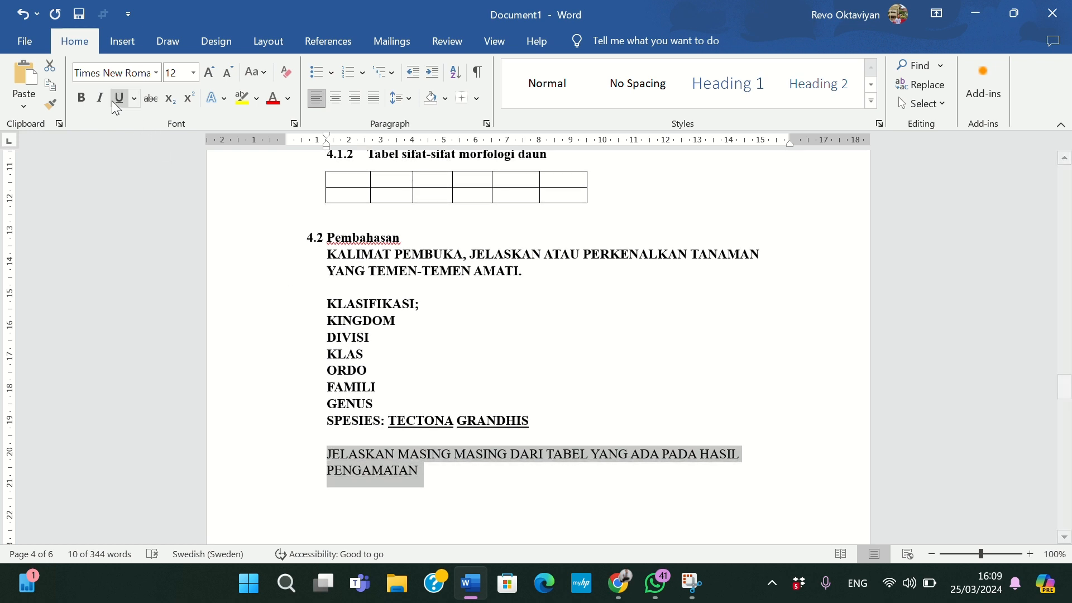
pyautogui.click(89, 98)
pyautogui.scroll(2, 533, 357)
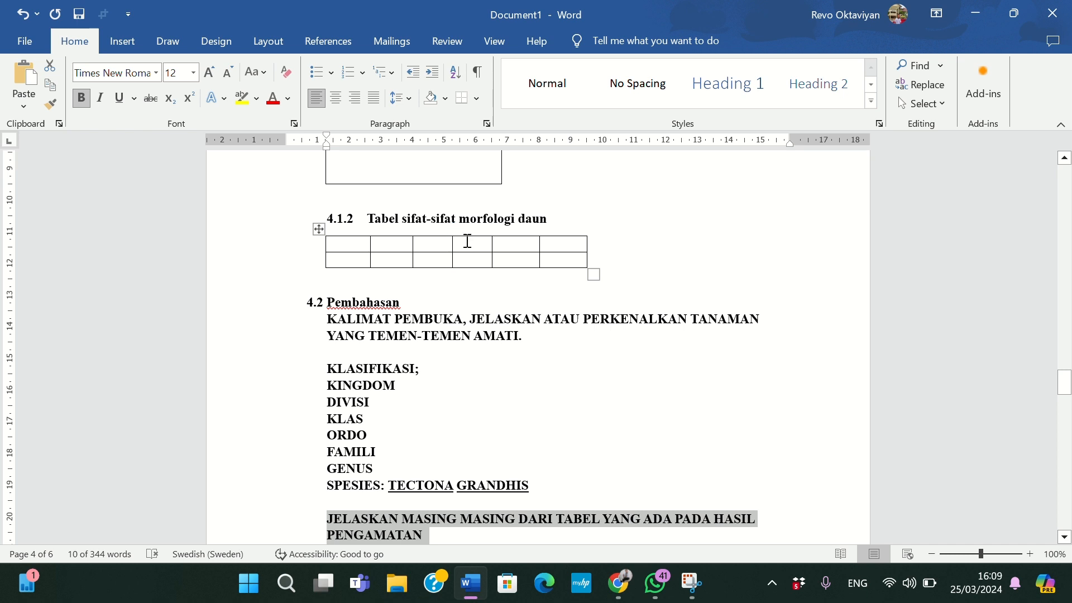
pyautogui.scroll(-1, 376, 258)
pyautogui.scroll(-1, 375, 258)
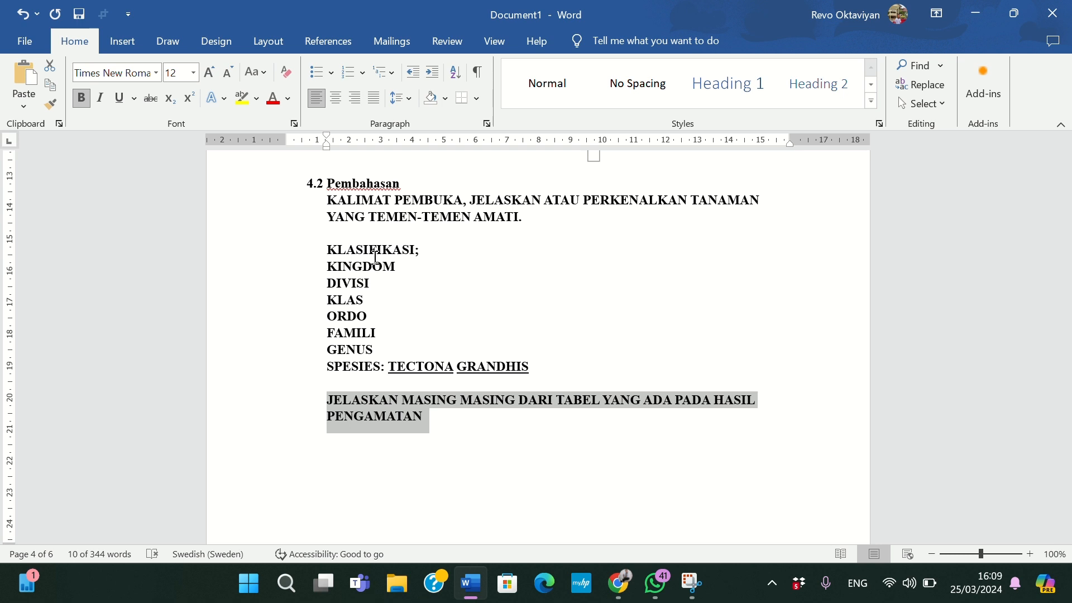
# Step: Begin an indented sample paragraph below the guideline with "DAUN TECTONA GRANDHIS DIKATAKAN DAUN"
pyautogui.click(426, 447)
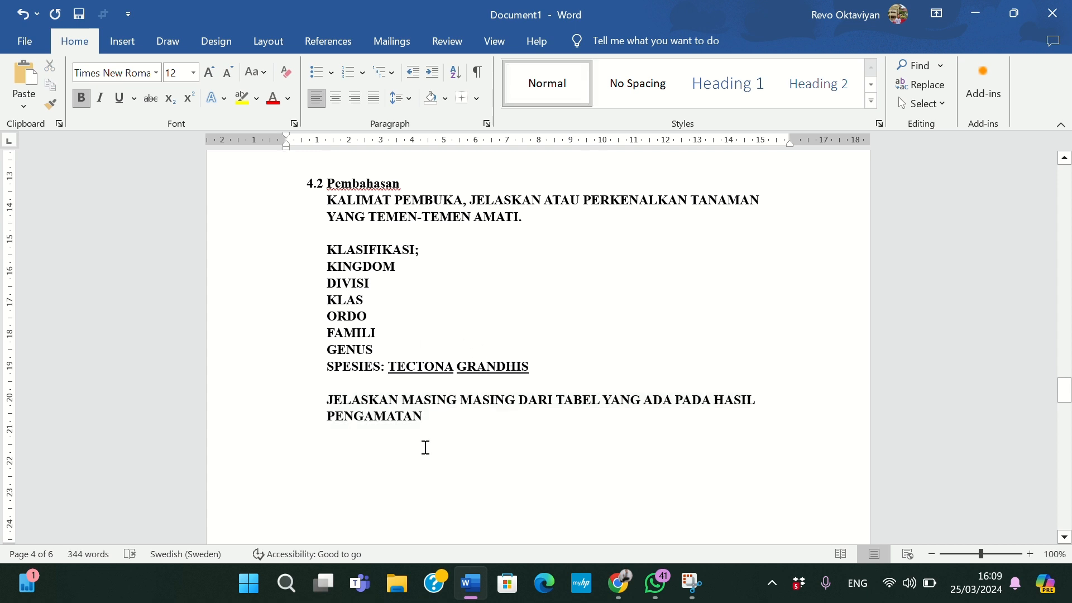
pyautogui.press('BackSpace')
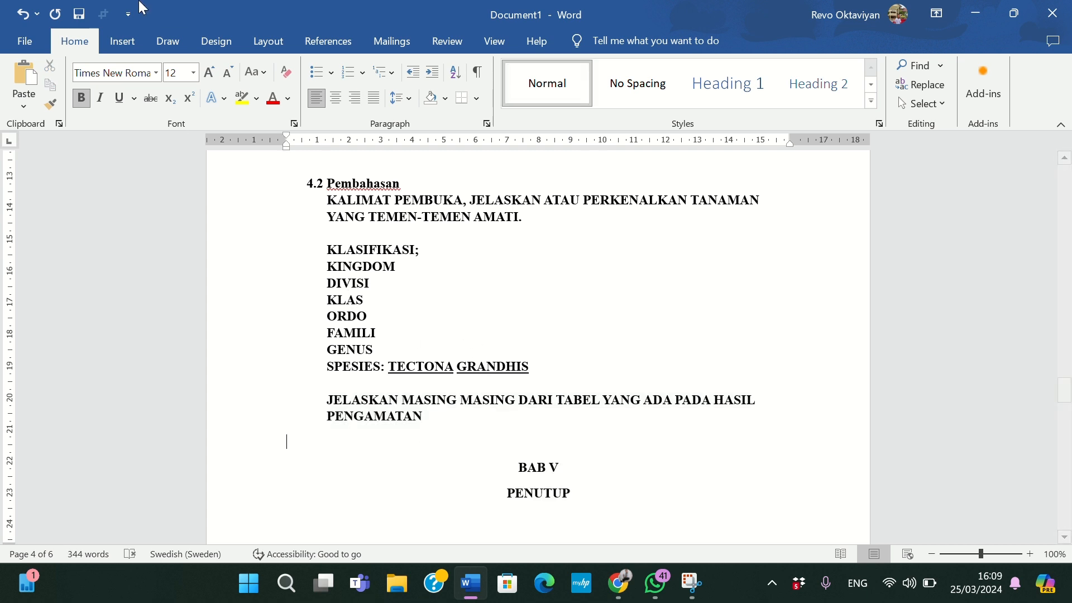
pyautogui.click(24, 13)
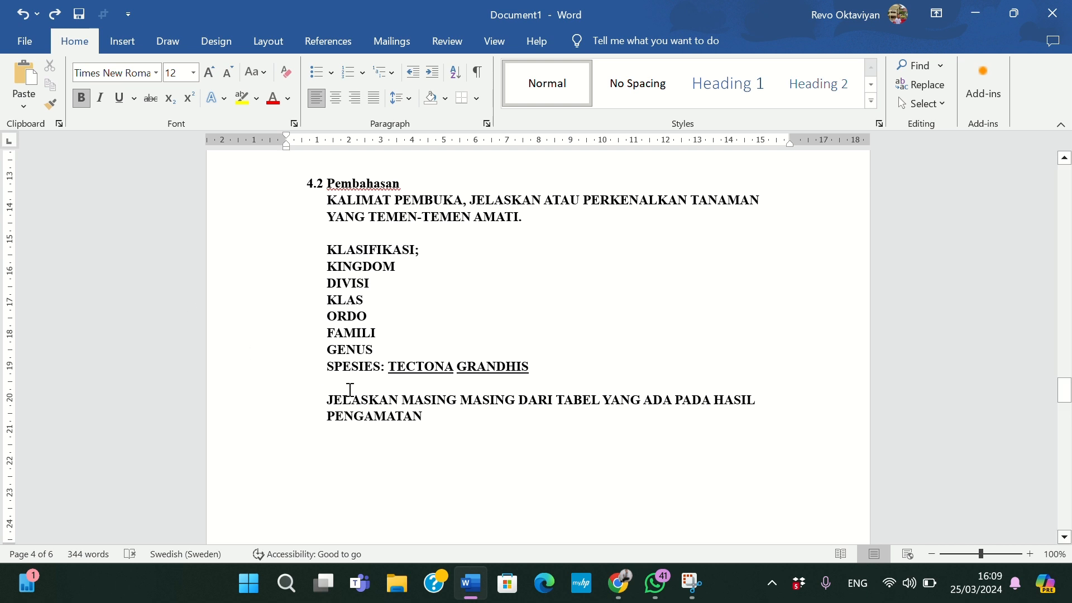
pyautogui.press('Tab')
pyautogui.write('DAUN')
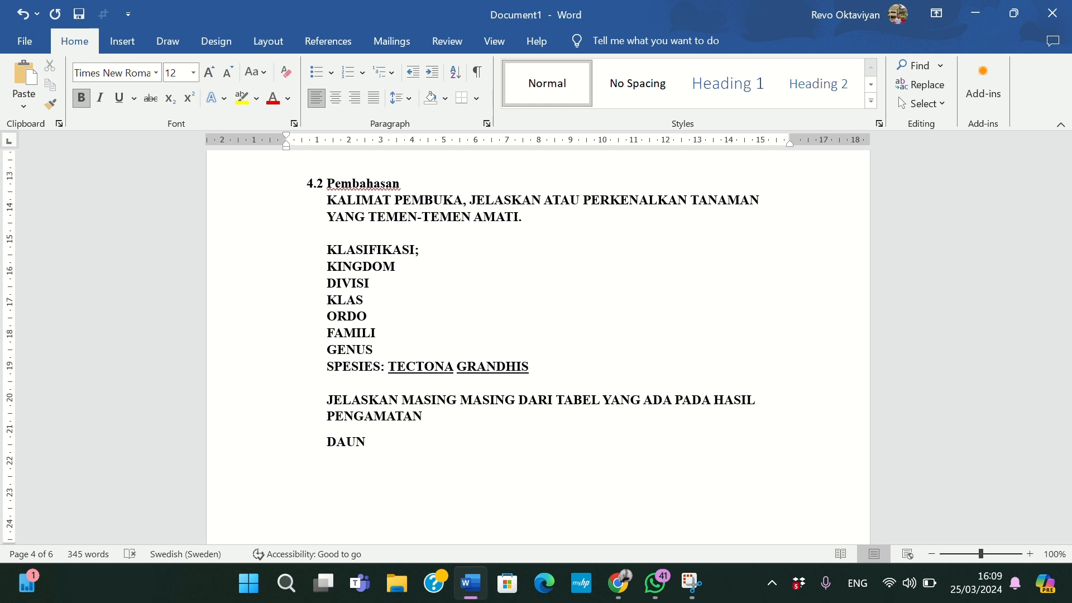
pyautogui.write(' TE')
pyautogui.write('CTONA GRANDH')
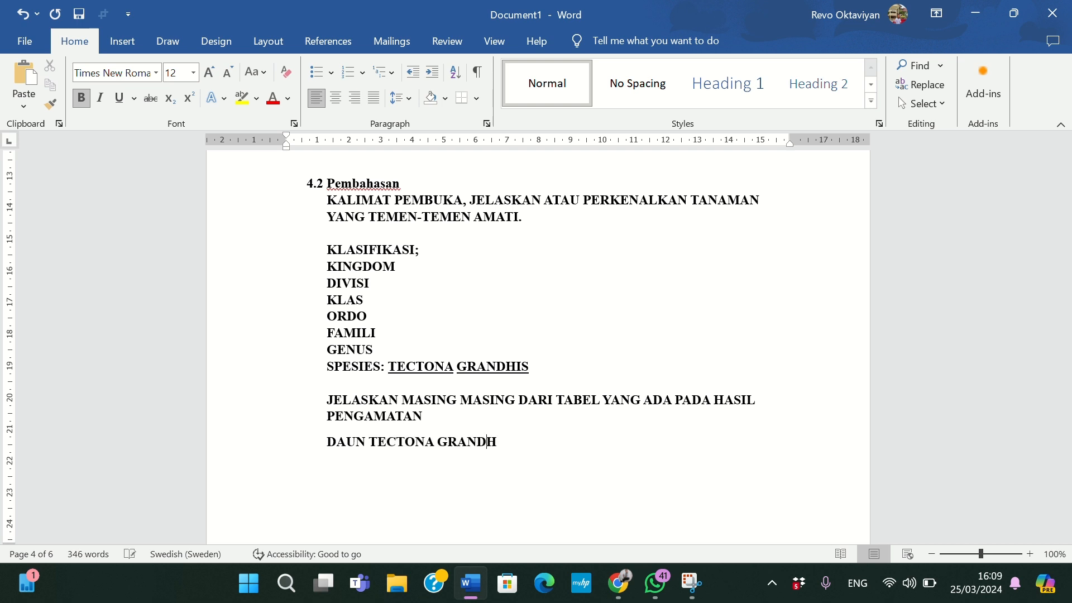
pyautogui.write('IS DIKATAN')
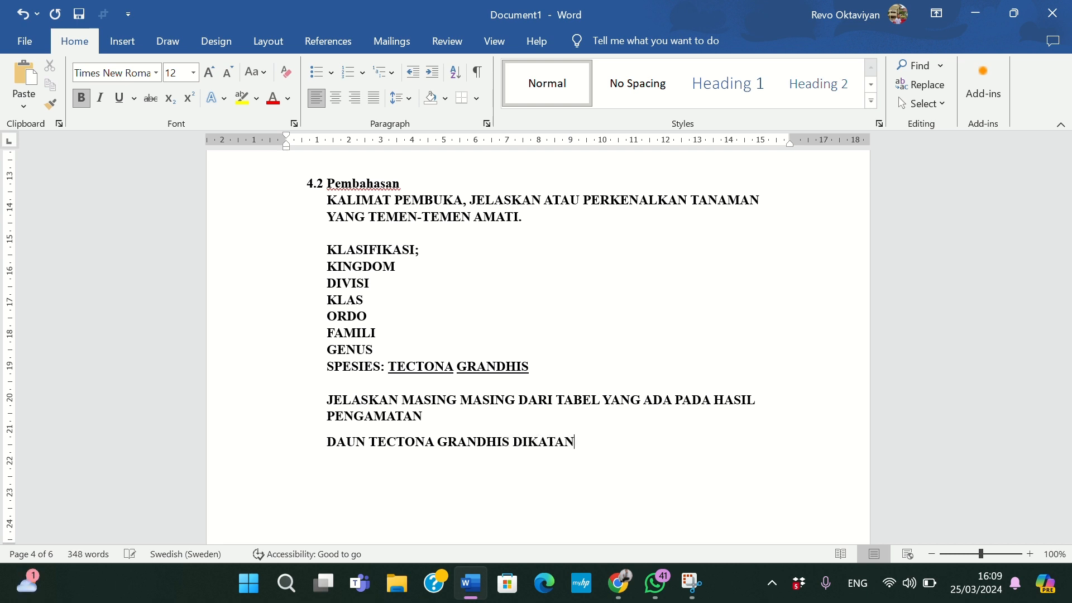
pyautogui.press('BackSpace')
pyautogui.write('KAN DAUN LE')
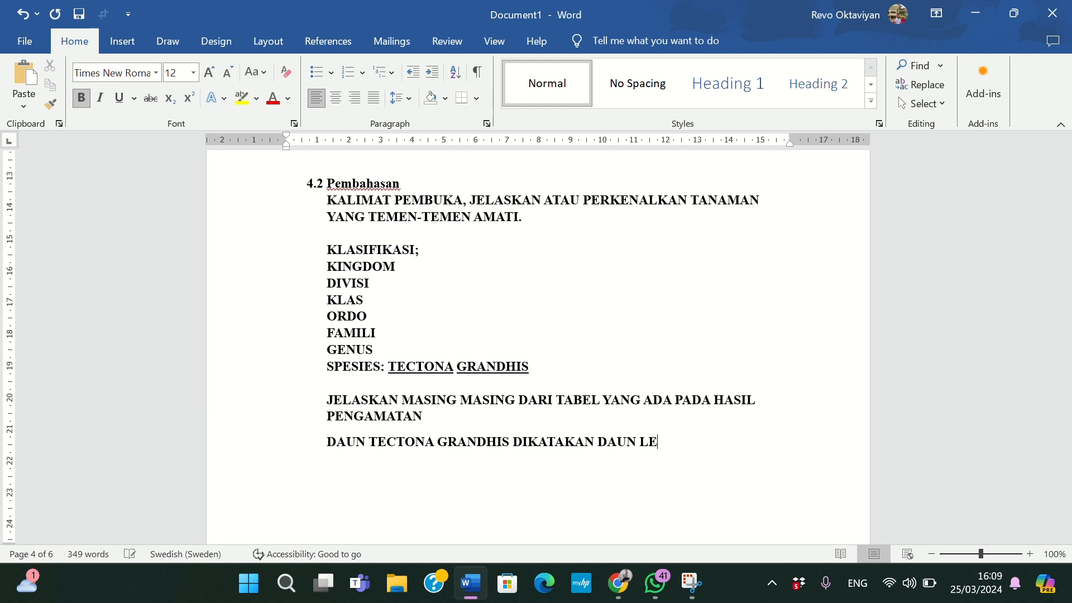
# Step: Complete the sample sentence with "TIDAK LENGKAP KARENA .... TIDAK MEMILIKI PELEPAH ATAU UPIH, HANYA MEMILIKI TANGKAI DAN HELAIAN DAUN"
pyautogui.press('BackSpace')
pyautogui.press('BackSpace')
pyautogui.write('TIDAK LENGKAP K')
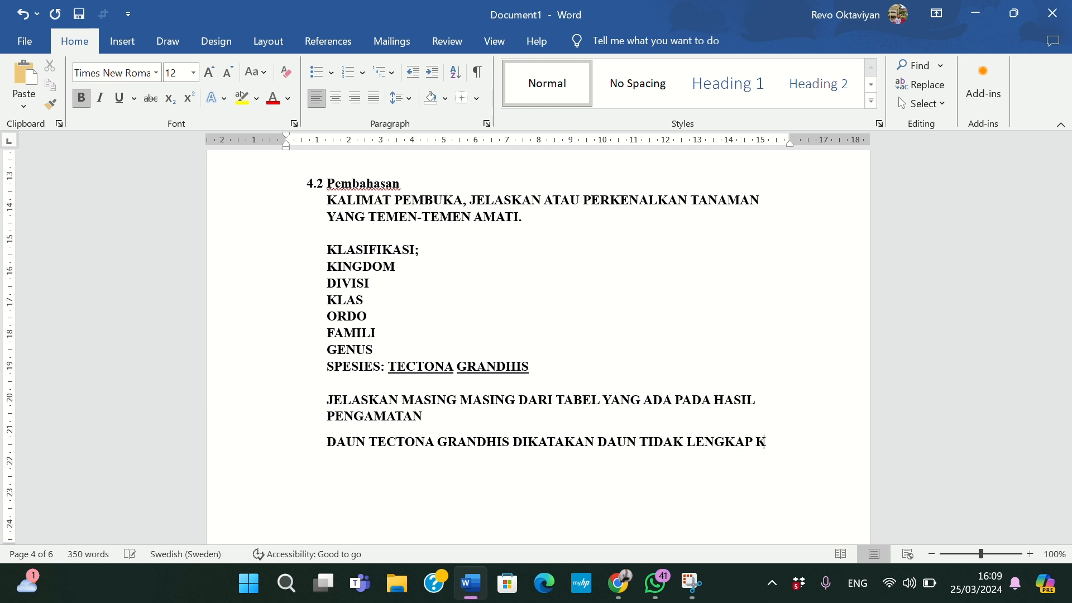
pyautogui.write('ARENA .... TIDAK')
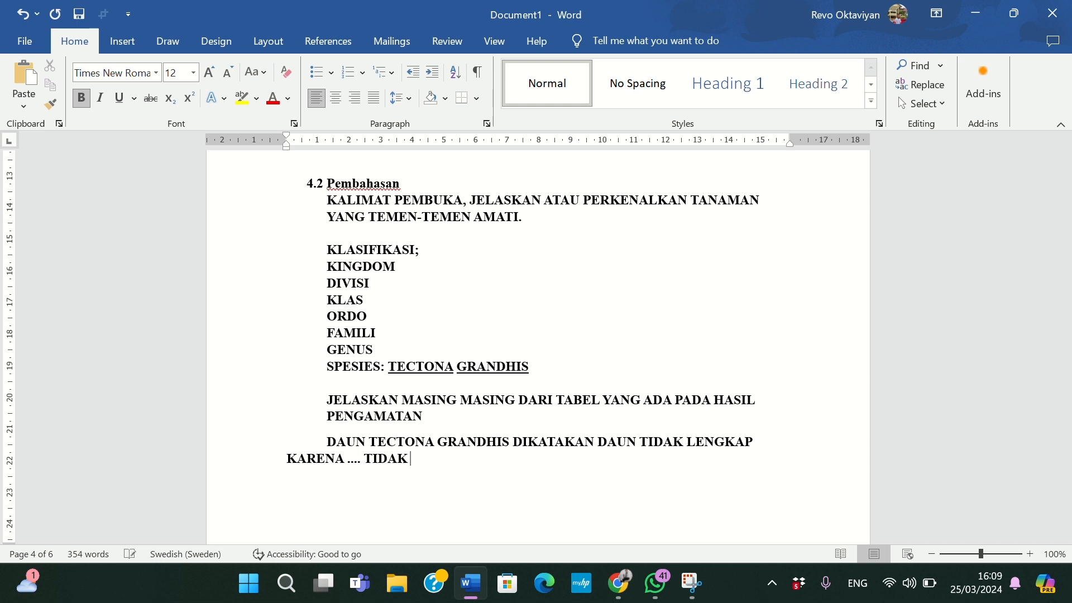
pyautogui.write(' MEMILIKI')
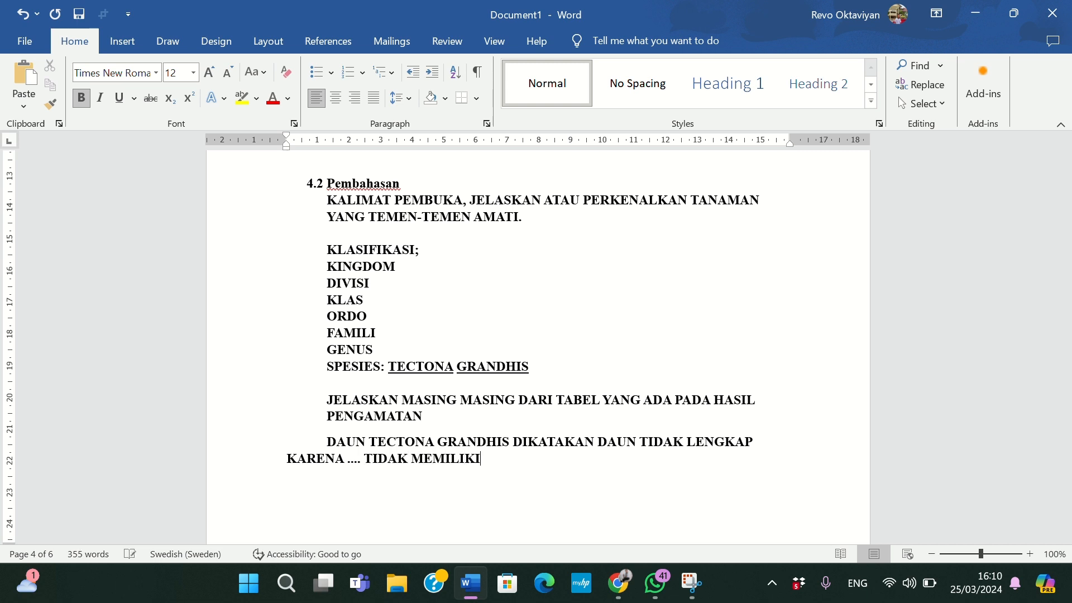
pyautogui.write(' PELEPAHJ')
pyautogui.press('BackSpace')
pyautogui.write('ATAU U')
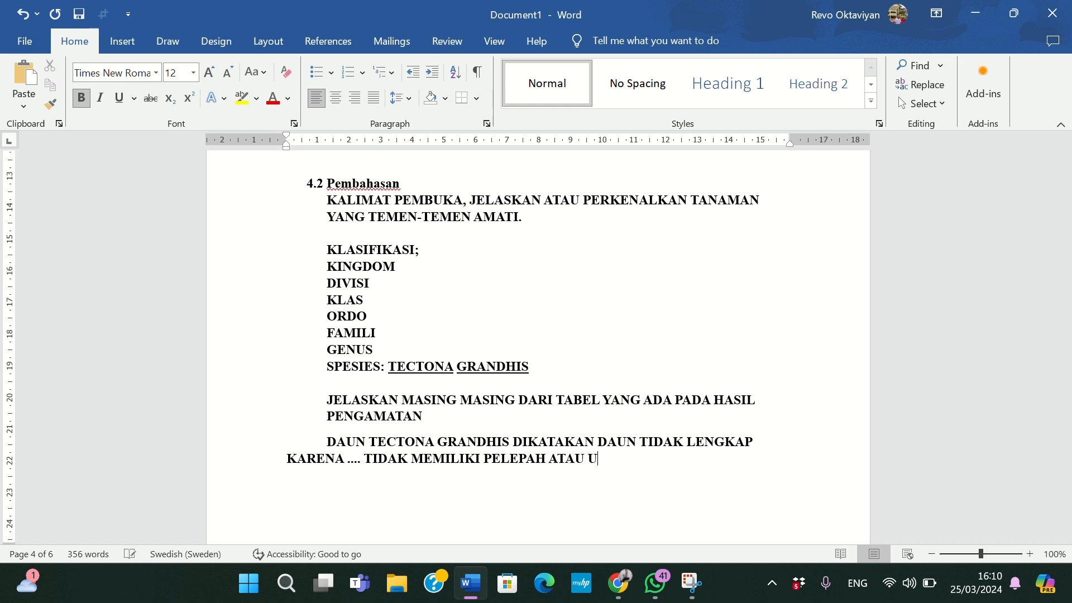
pyautogui.write('PIH, HANYA MEMILIKI ')
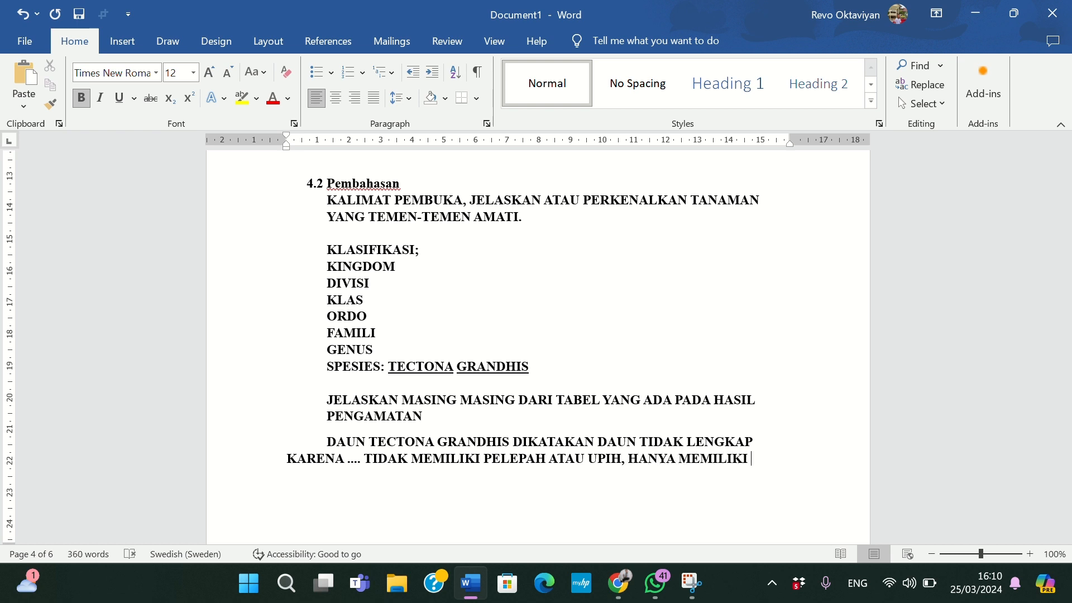
pyautogui.write('TANGKAI DAN ')
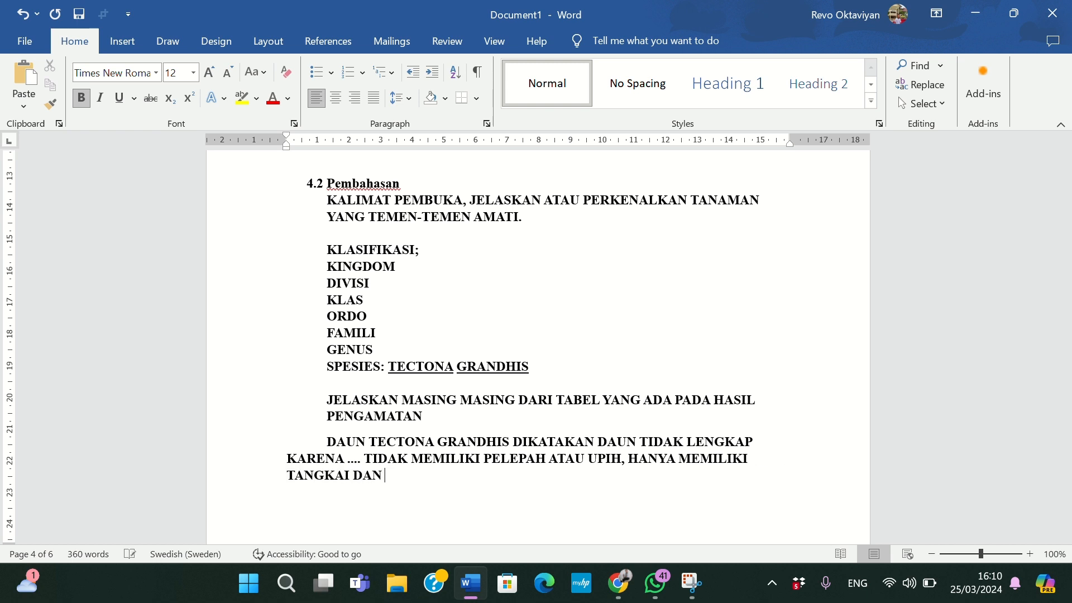
pyautogui.write('HELAIAN DAUN')
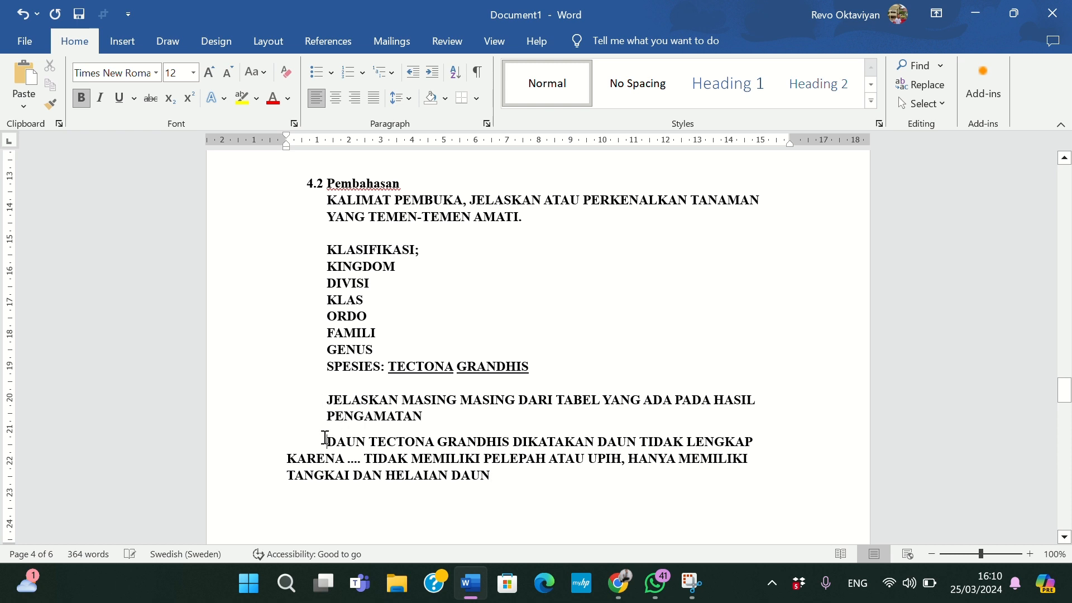
# Step: Replace the tab at the start of the "DAUN TECTONA GRANDHIS" paragraph with a first-line indent
pyautogui.click(325, 439)
pyautogui.moveTo(304, 441); pyautogui.dragTo(328, 443)
pyautogui.click(439, 476)
pyautogui.click(555, 481)
pyautogui.click(287, 457)
pyautogui.press('Tab')
pyautogui.press('BackSpace')
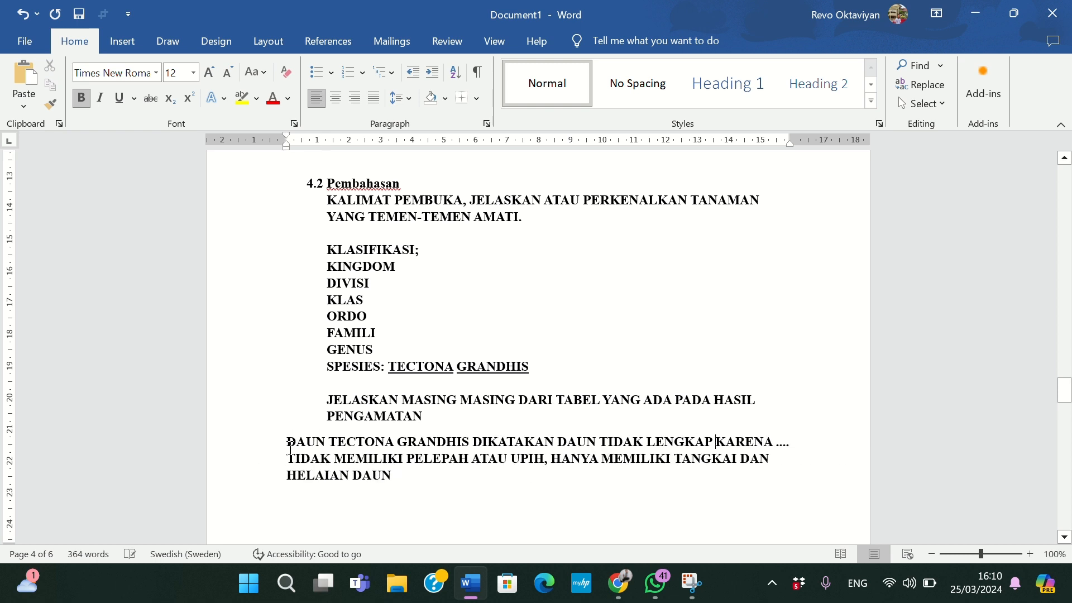
pyautogui.press('Tab')
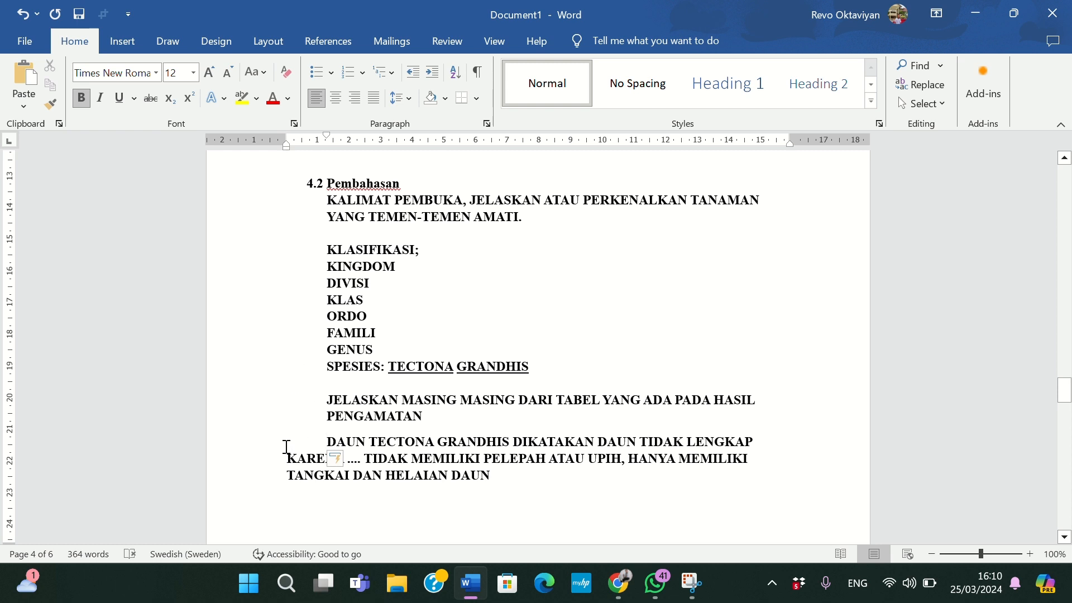
pyautogui.write('4.')
pyautogui.write('1.1')
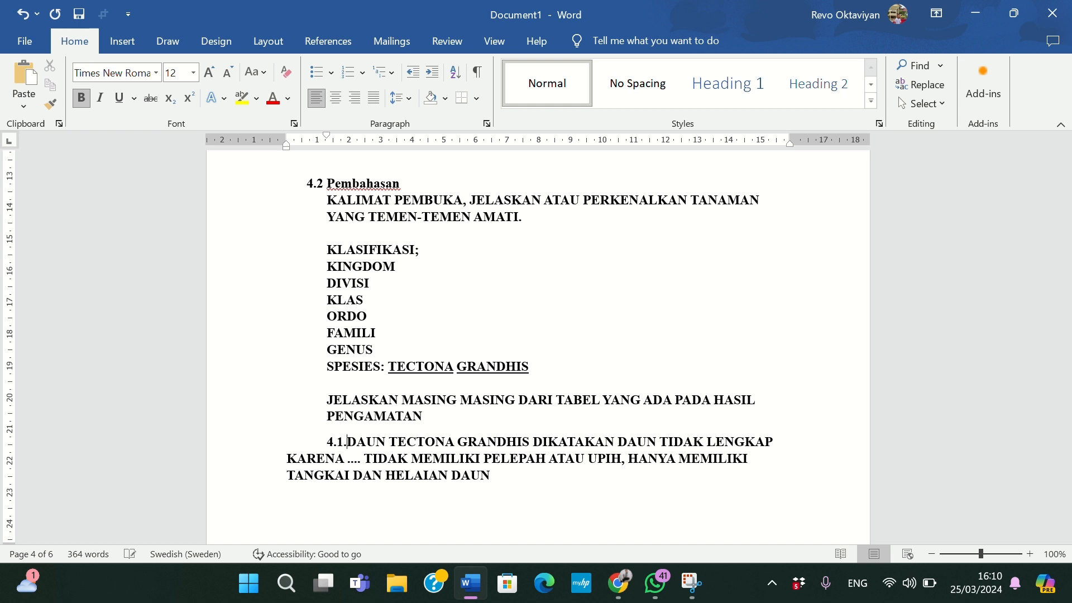
pyautogui.press('BackSpace')
pyautogui.press('BackSpace')
pyautogui.press('BackSpace')
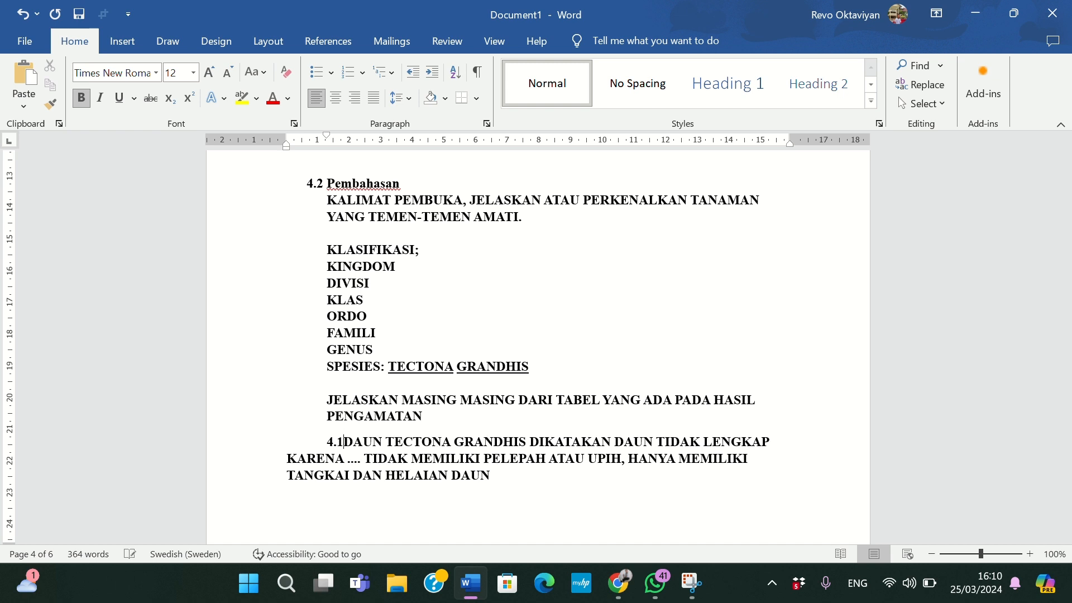
pyautogui.write('2.')
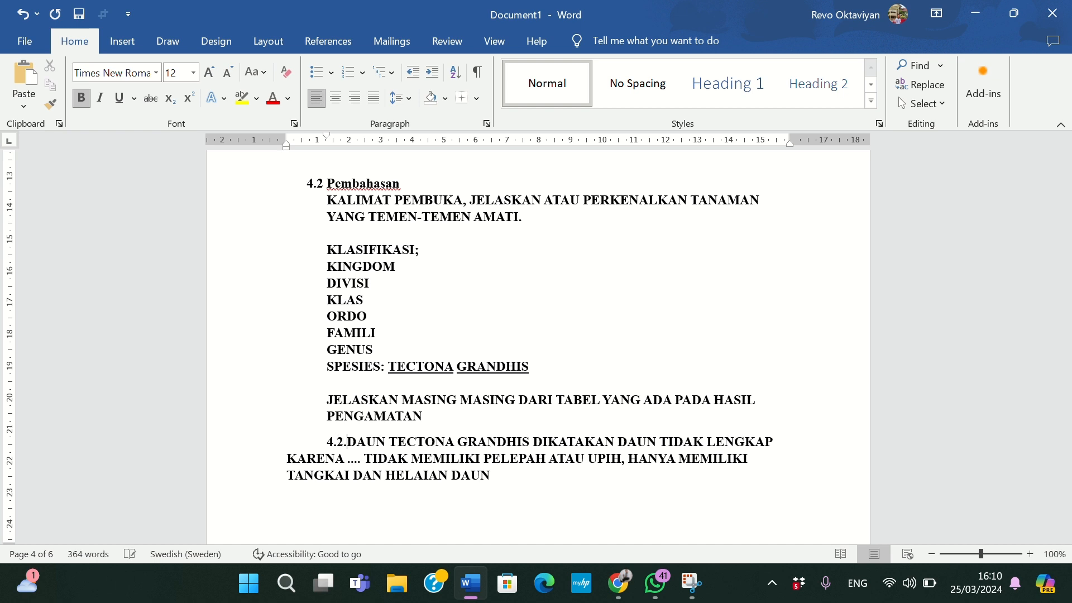
pyautogui.write('3')
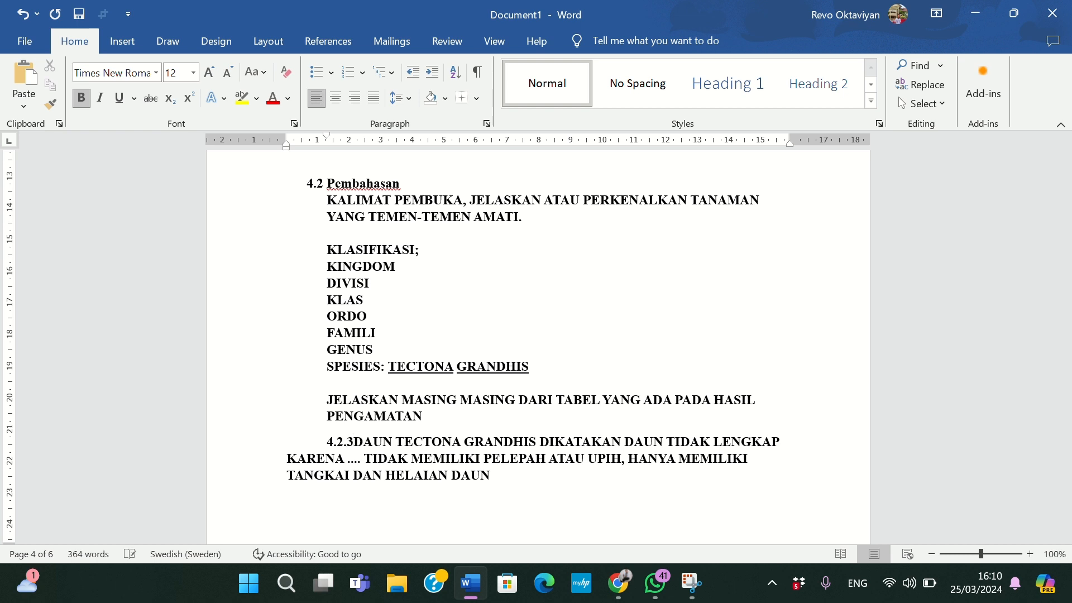
pyautogui.click(328, 441)
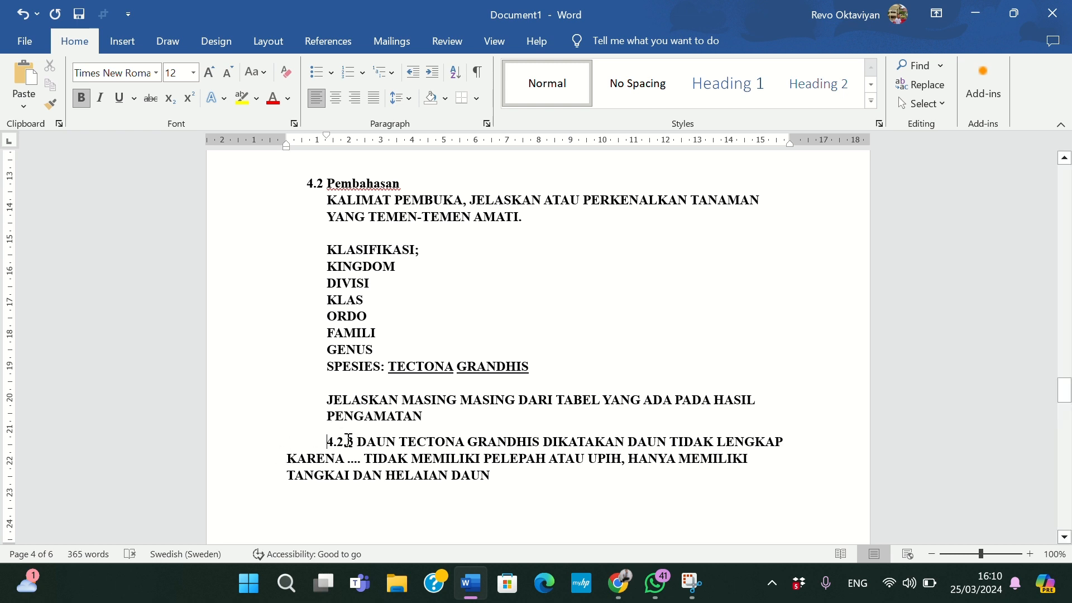
pyautogui.doubleClick(347, 441)
pyautogui.click(273, 99)
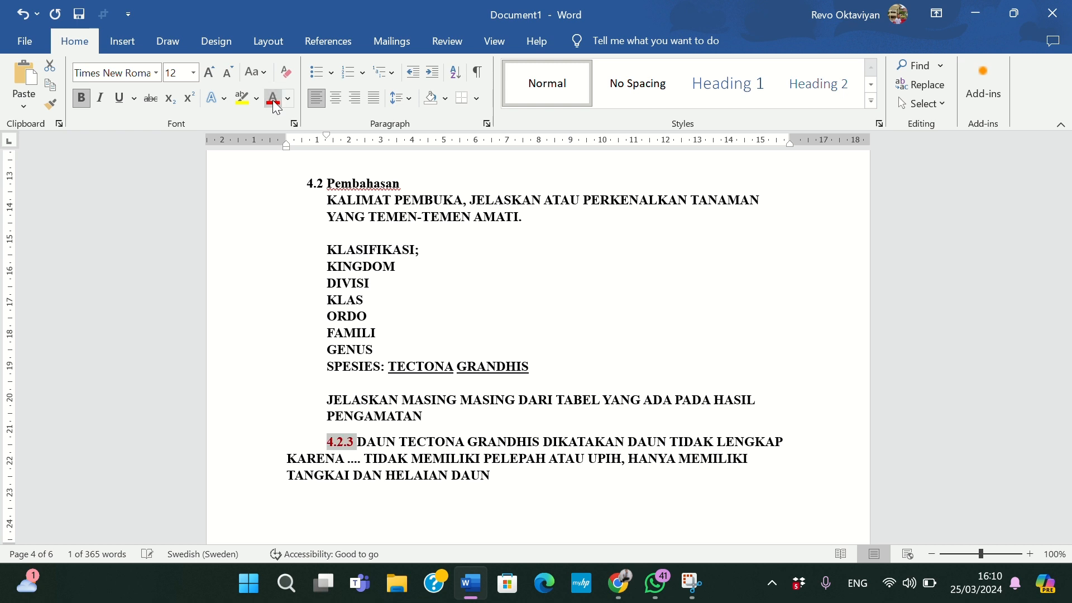
pyautogui.press('Delete')
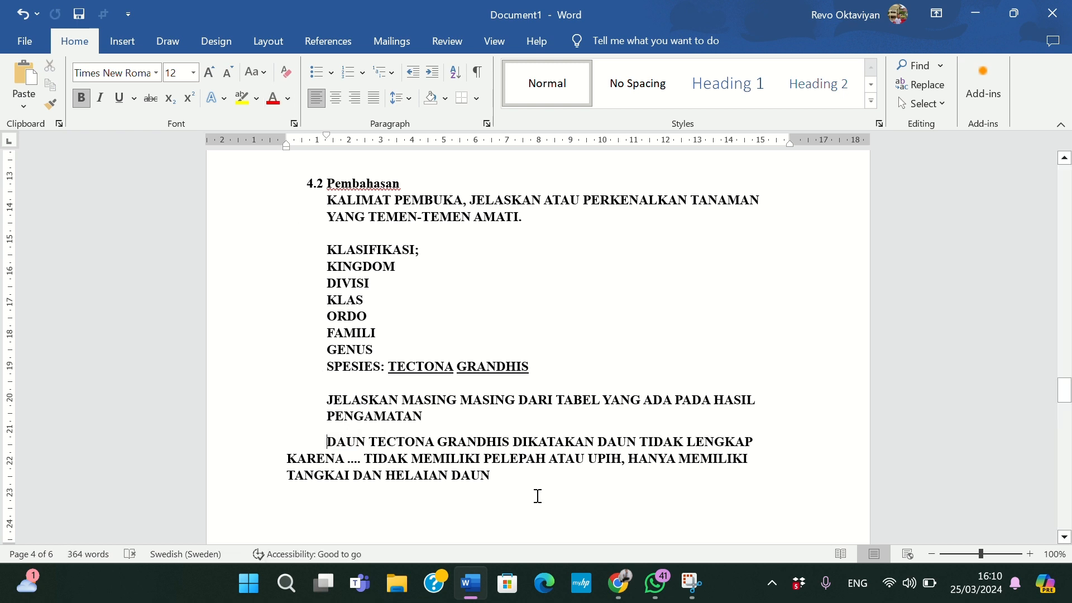
# Step: Add an indented paragraph below the "DAUN TECTONA GRANDHIS" paragraph reading "RUMUS DAUN DARI JATI YAKNI SEKIAN PER SEKIAN"
pyautogui.press('Return')
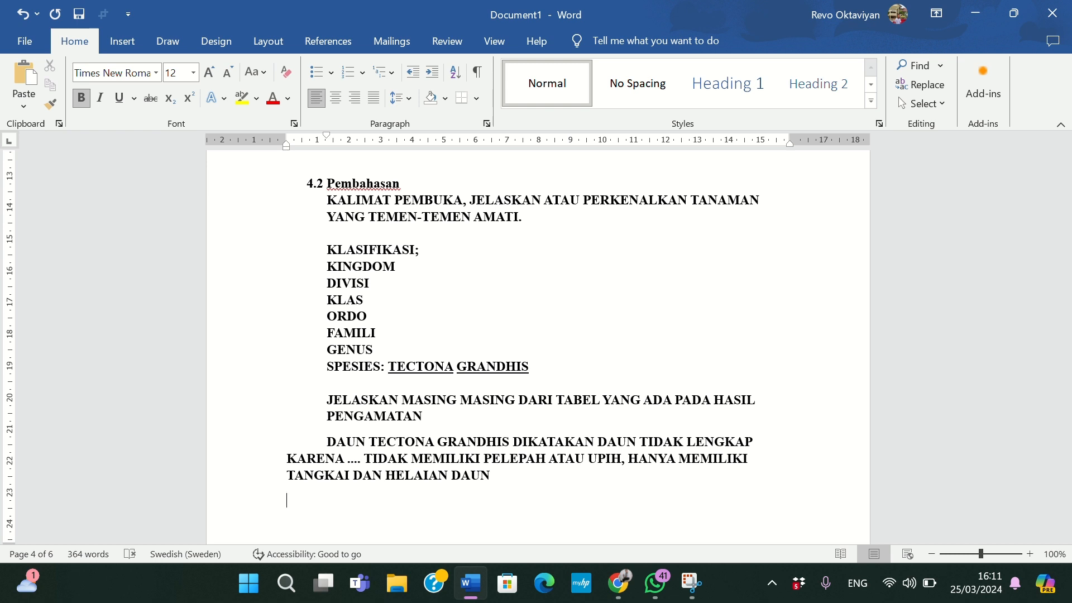
pyautogui.write('RUMUS DAUN DARI ')
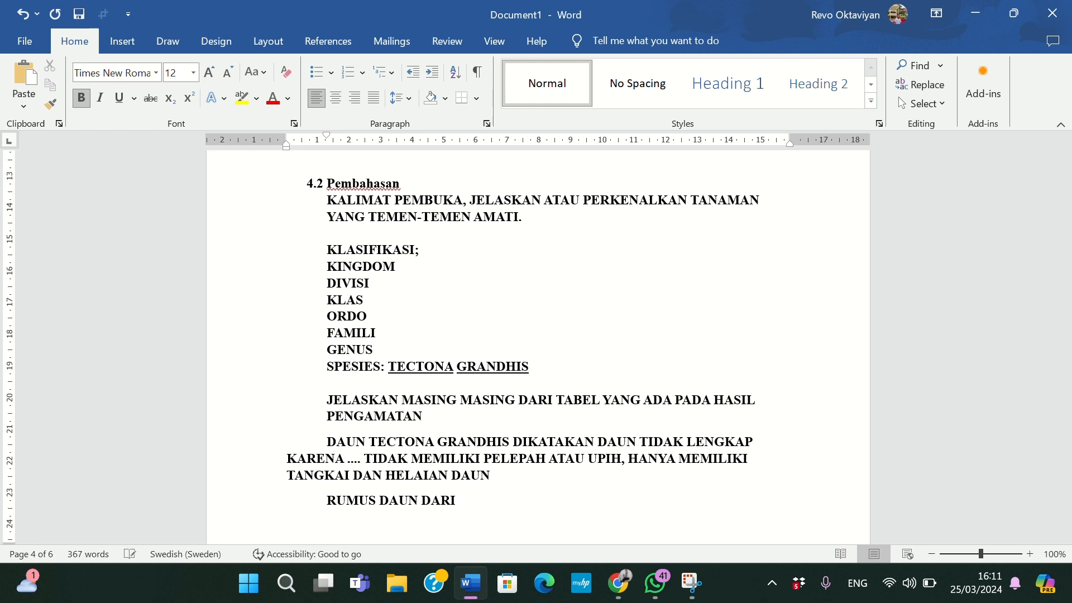
pyautogui.write('JATI YAKNI ')
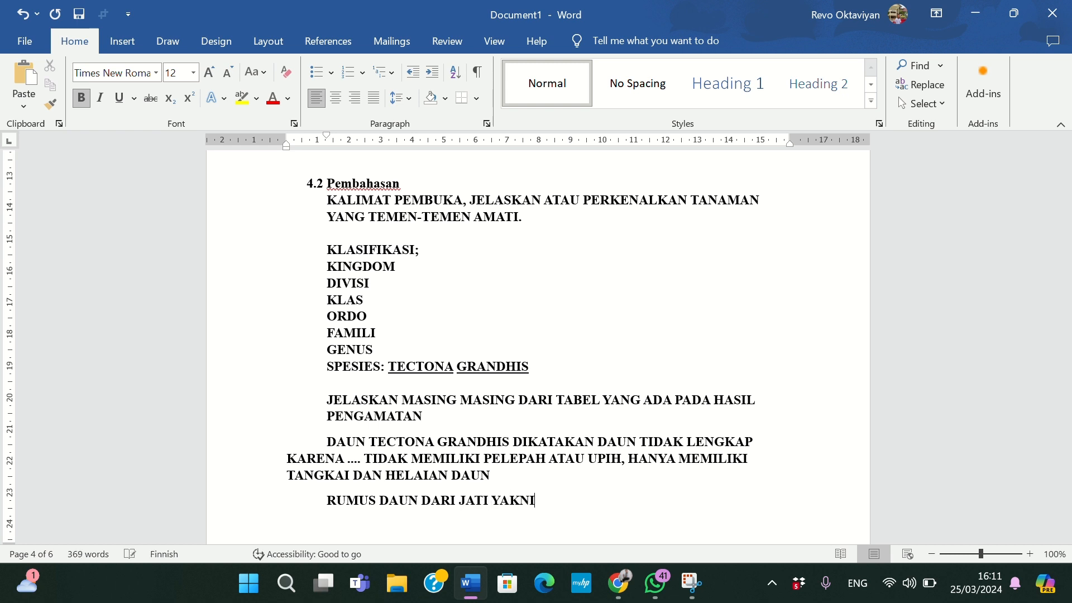
pyautogui.write('SEKIAN PER SEKIAN')
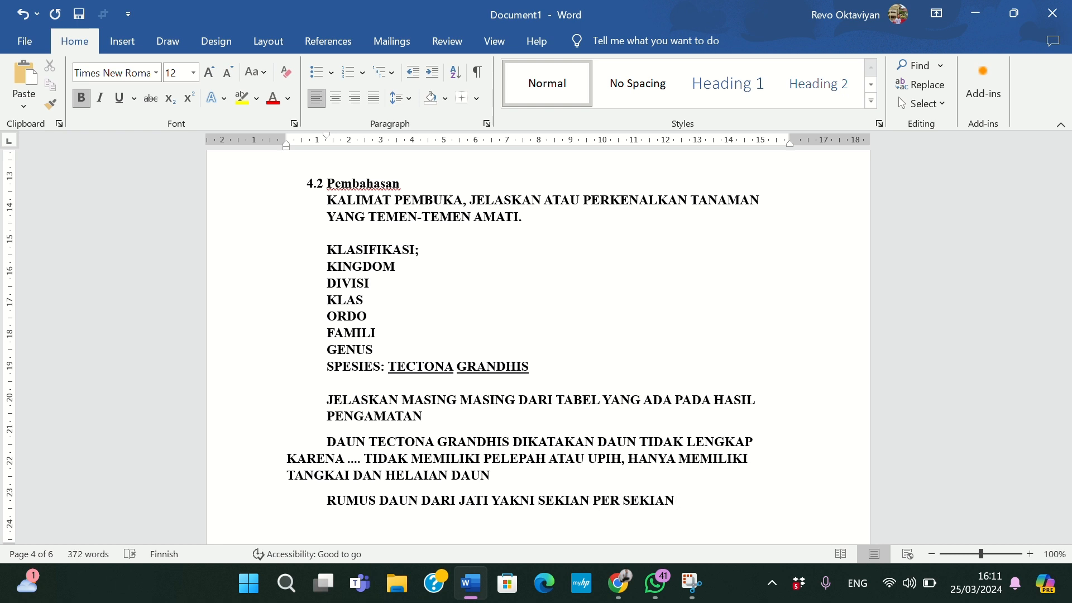
# Step: Continue the leaf formula paragraph with "KARENA BLBALALABLA JELASKAN A ITU APA B ITU AP"
pyautogui.write(' KARENA BLBALALABLA')
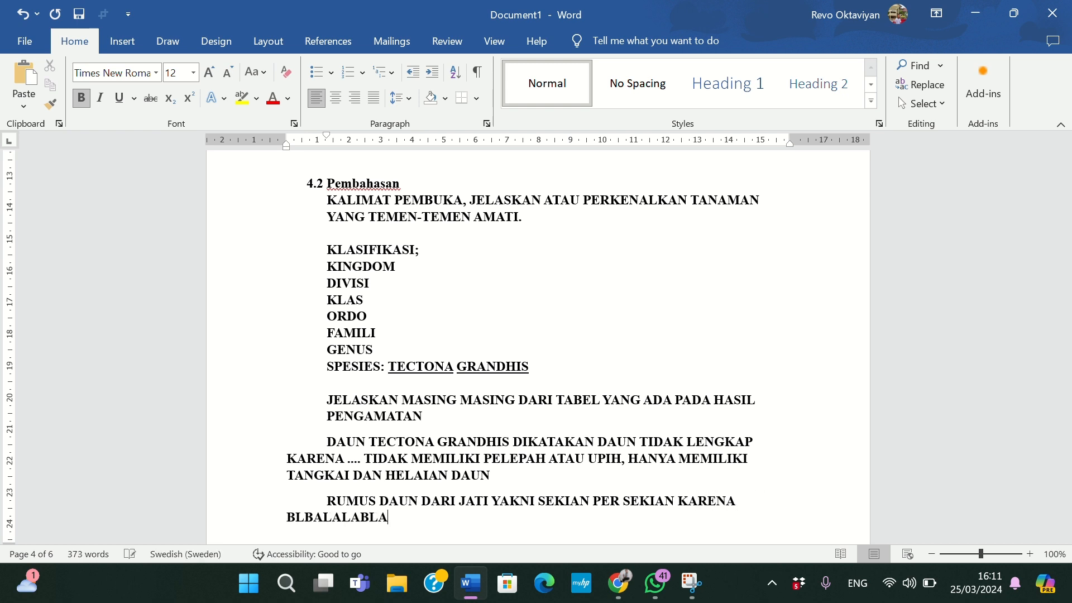
pyautogui.write(' JELASKAN A ITU APA')
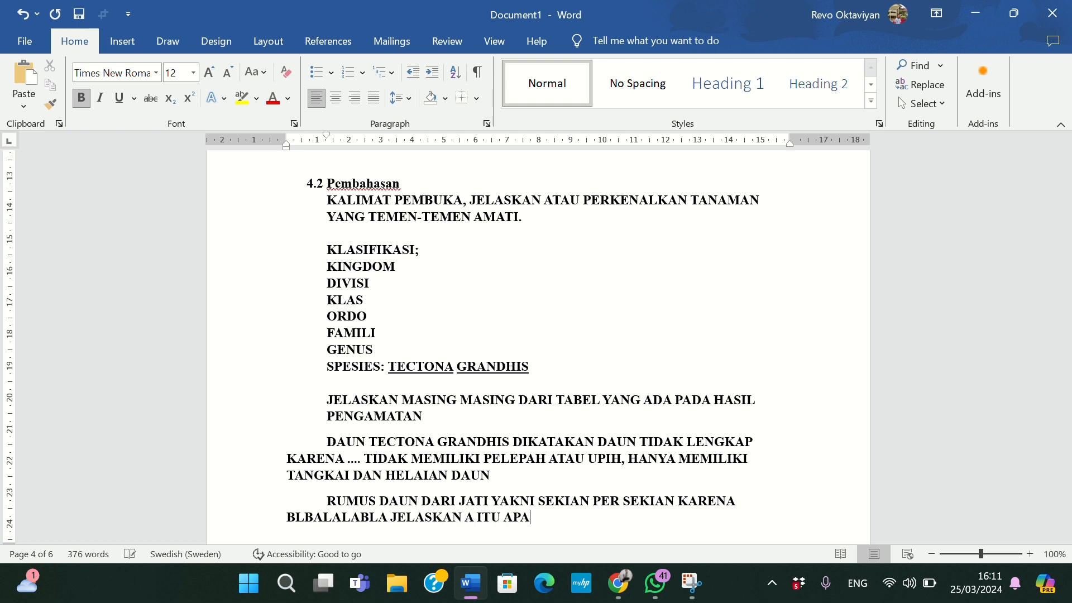
pyautogui.write(' B ITU APA')
pyautogui.scroll(-1, 537, 346)
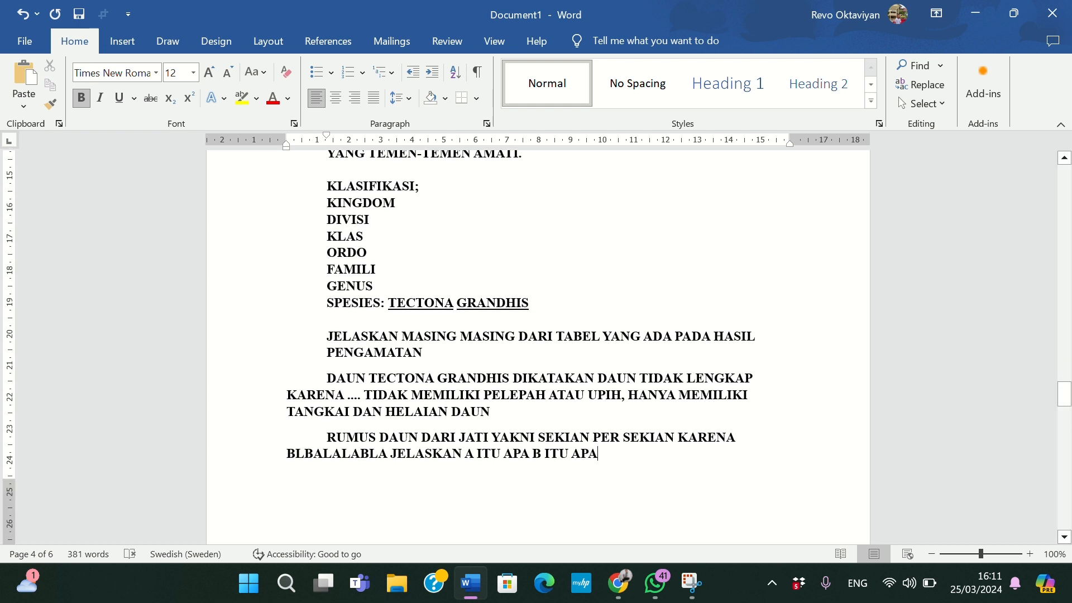
pyautogui.press('BackSpace')
# Step: Enter "Kalimat Pembuka" on the empty line between the 5.1 Kesimpulan heading and its numbered list in BAB V
pyautogui.scroll(-1, 538, 338)
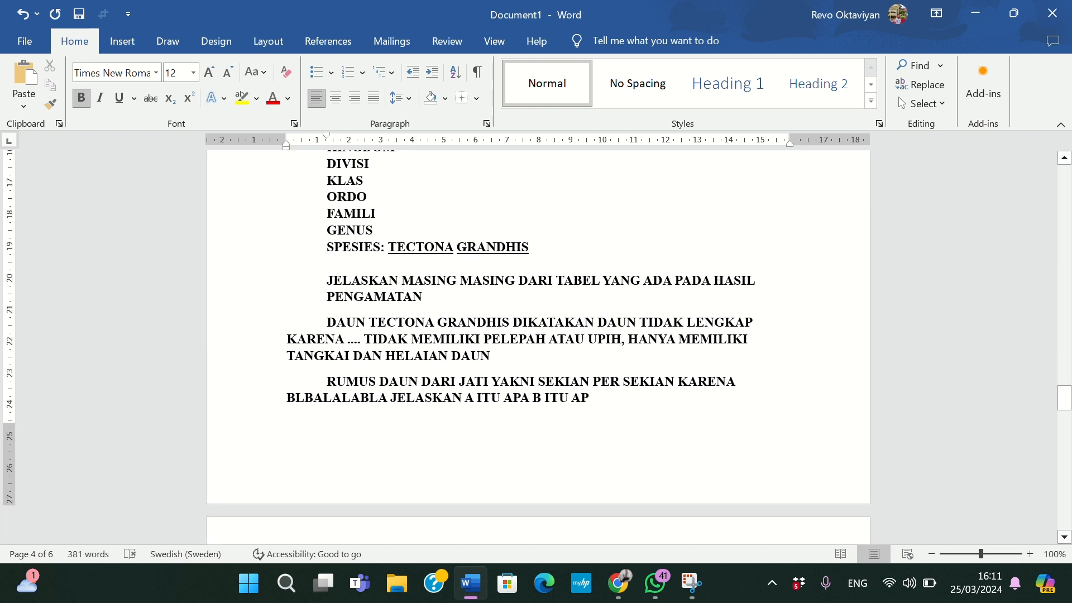
pyautogui.scroll(-4, 537, 346)
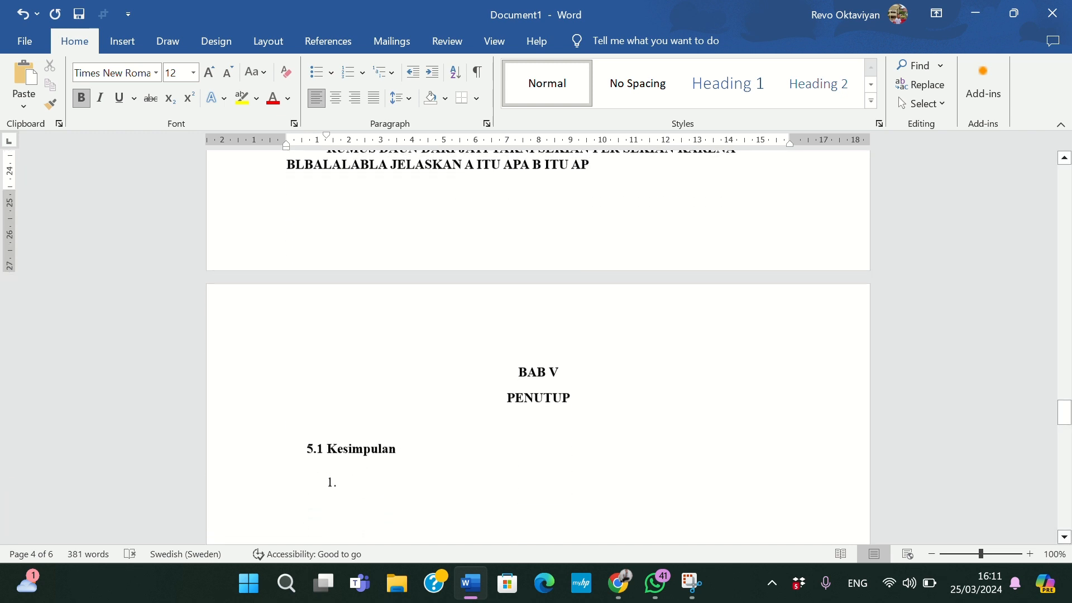
pyautogui.scroll(-1, 538, 346)
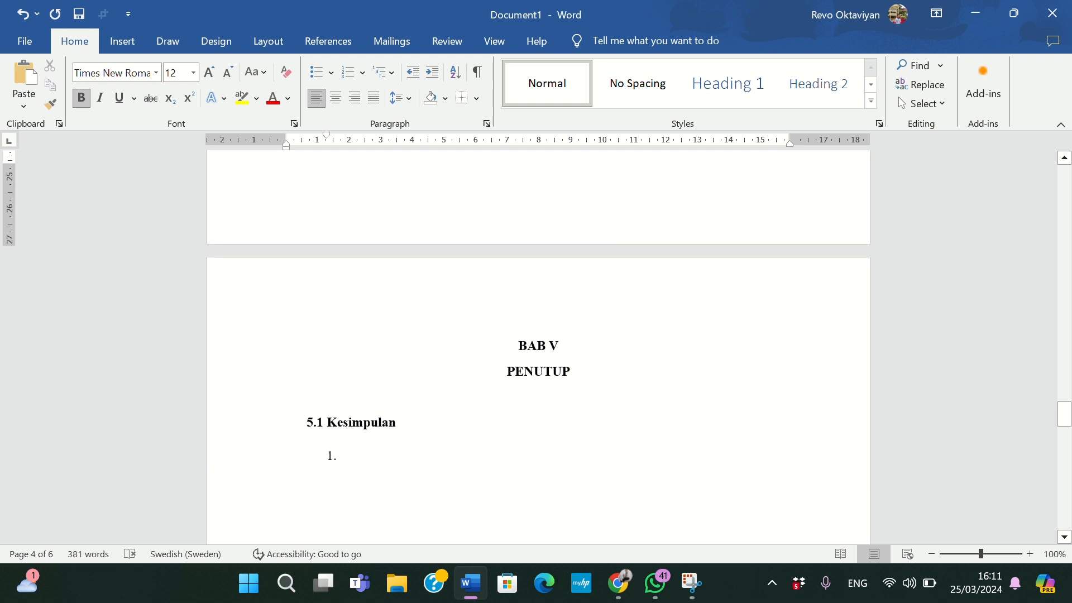
pyautogui.scroll(-1, 537, 347)
pyautogui.scroll(-1, 538, 346)
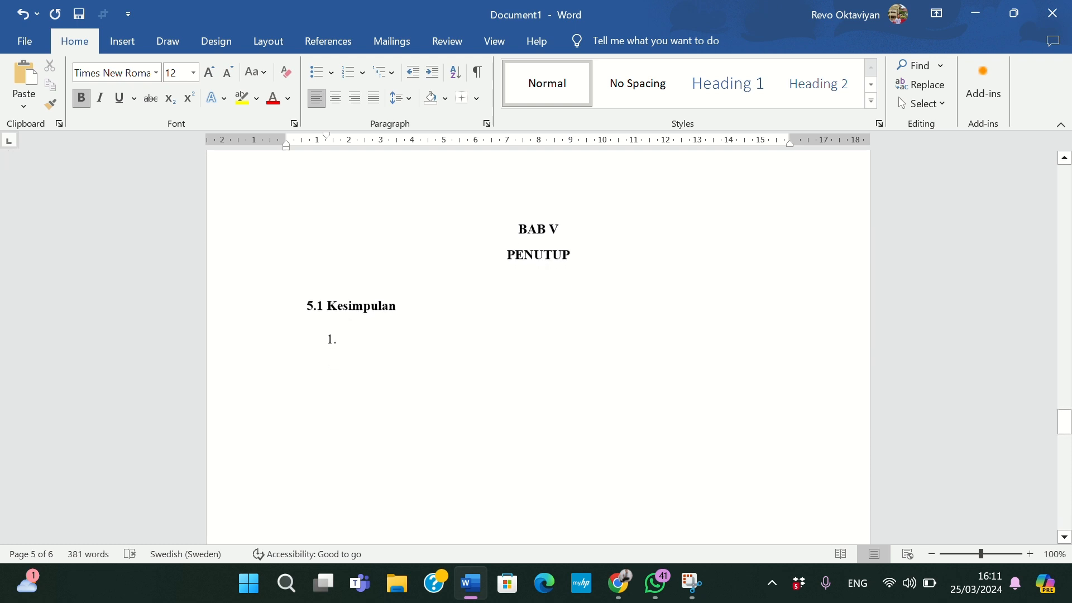
pyautogui.scroll(-1, 538, 346)
pyautogui.scroll(-1, 538, 346)
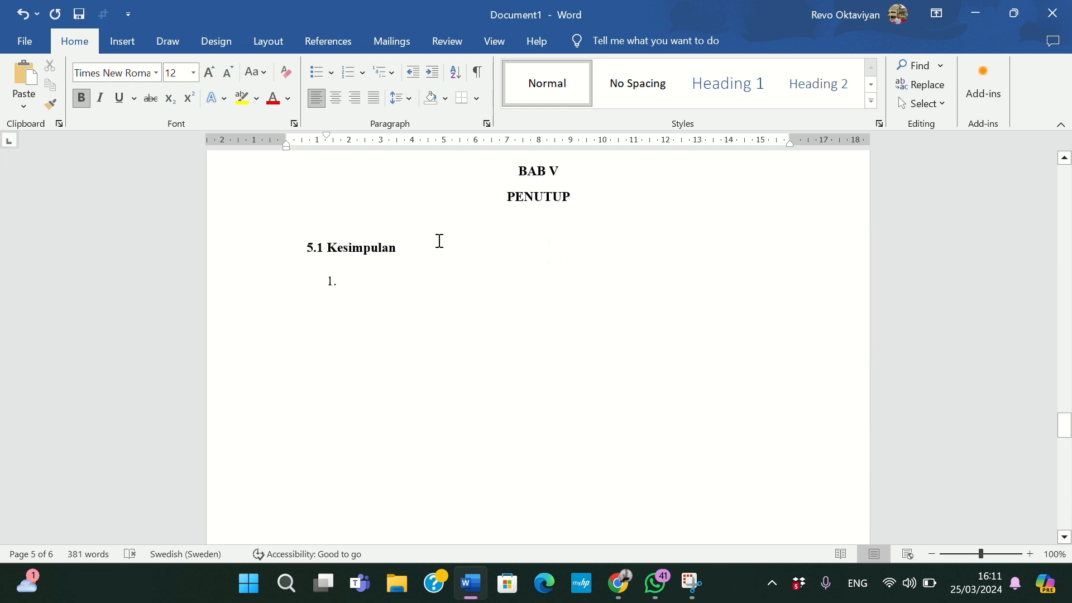
pyautogui.click(365, 273)
pyautogui.click(346, 265)
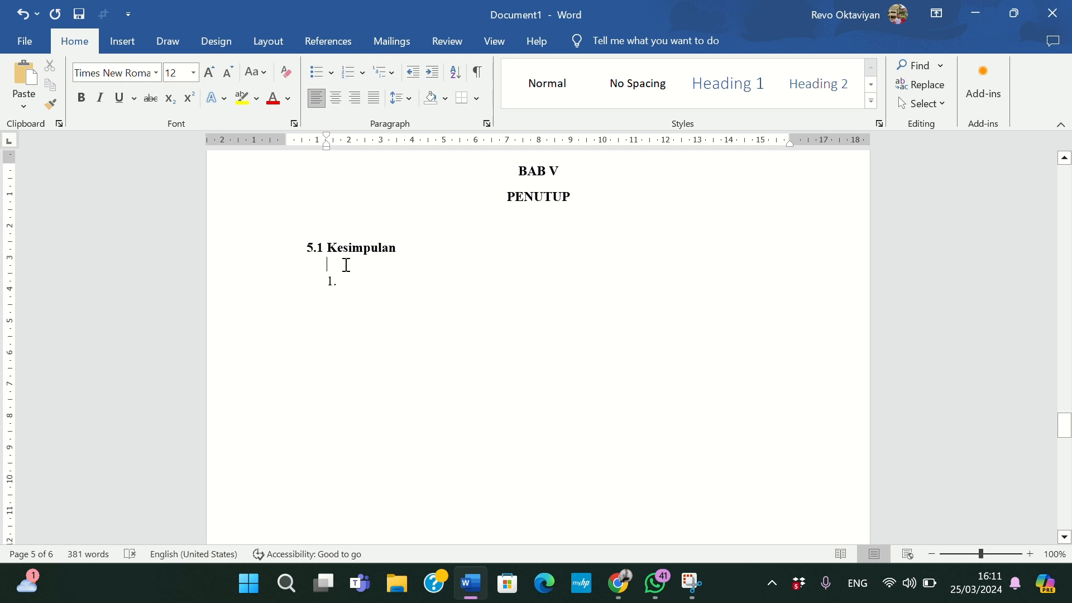
pyautogui.write('Kali')
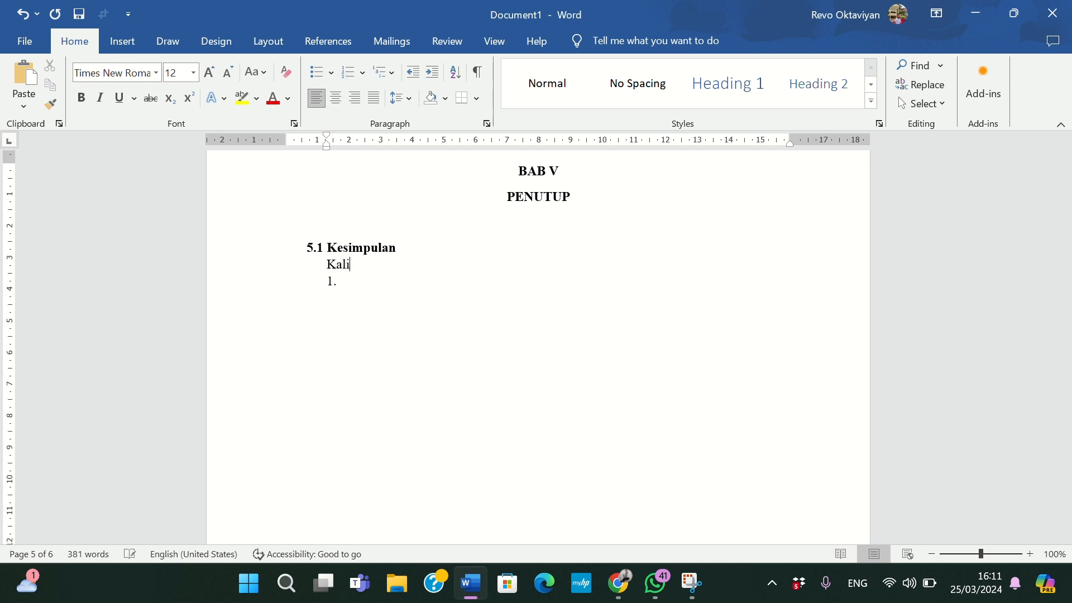
pyautogui.write('mat Pembuka')
pyautogui.doubleClick(407, 306)
pyautogui.click(411, 286)
# Step: Review the 1.2 Tujuan objectives and the BAB IV discussion, and return to list item 1 under 5.1 Kesimpulan
pyautogui.scroll(2, 411, 286)
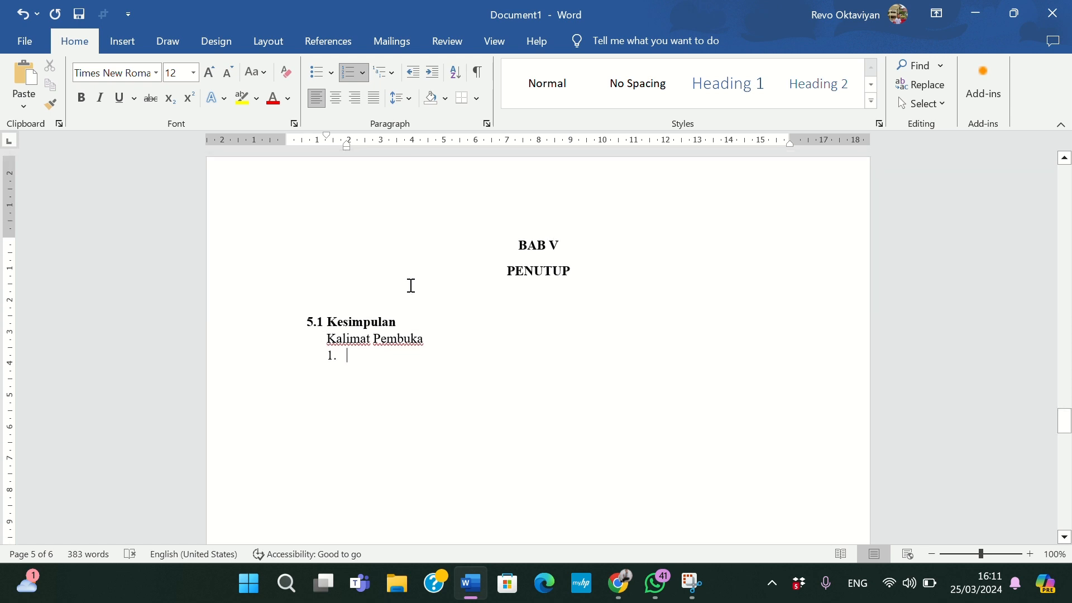
pyautogui.scroll(3, 410, 286)
pyautogui.scroll(-1, 410, 285)
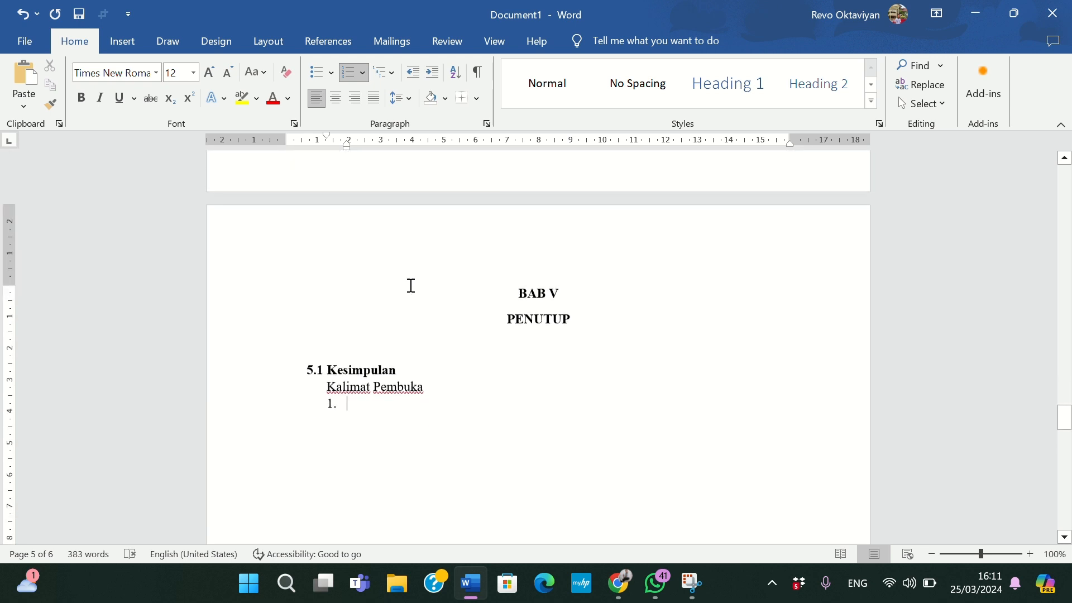
pyautogui.scroll(1, 411, 285)
pyautogui.scroll(2, 411, 286)
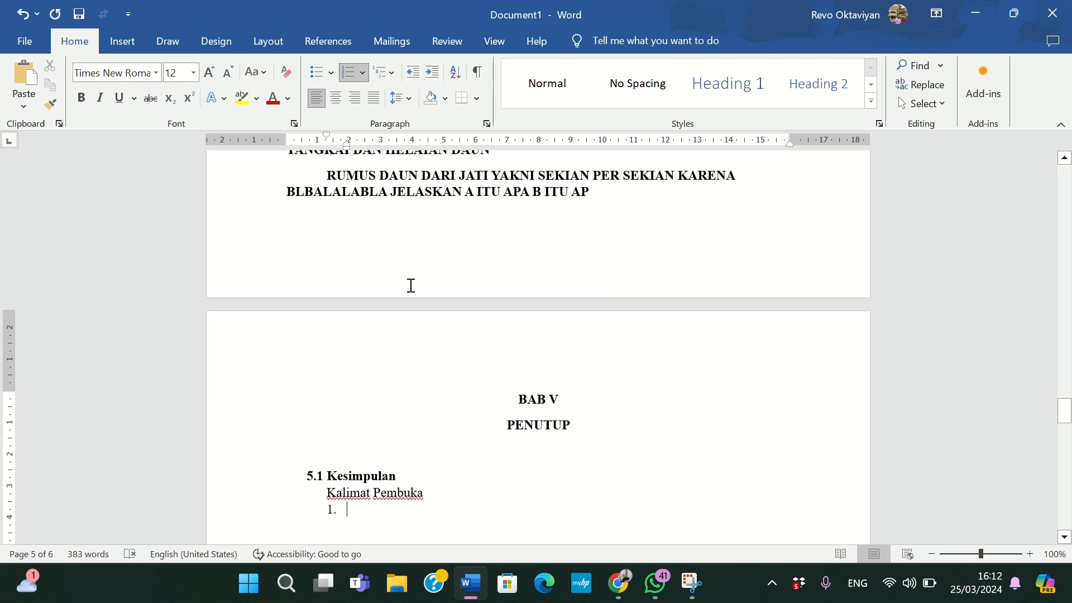
pyautogui.scroll(-3, 411, 285)
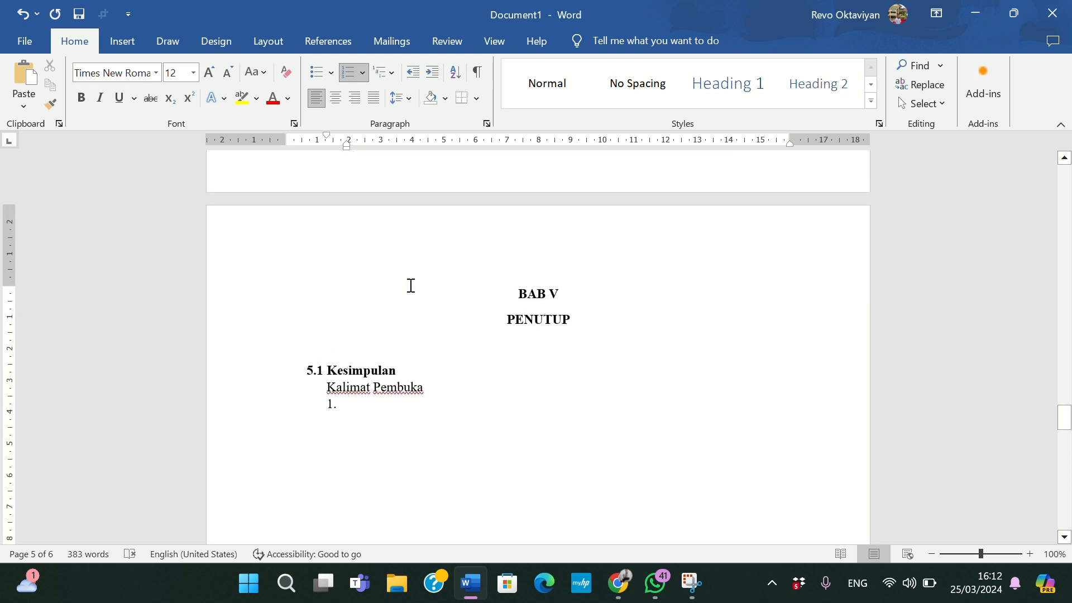
pyautogui.scroll(2, 410, 286)
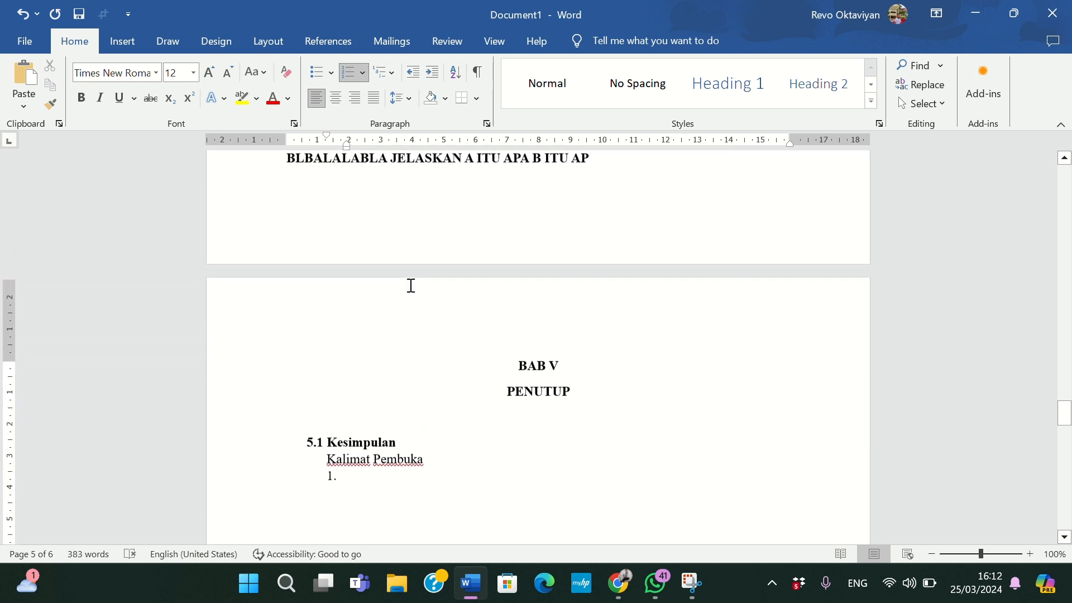
pyautogui.scroll(-1, 411, 285)
pyautogui.scroll(17, 411, 286)
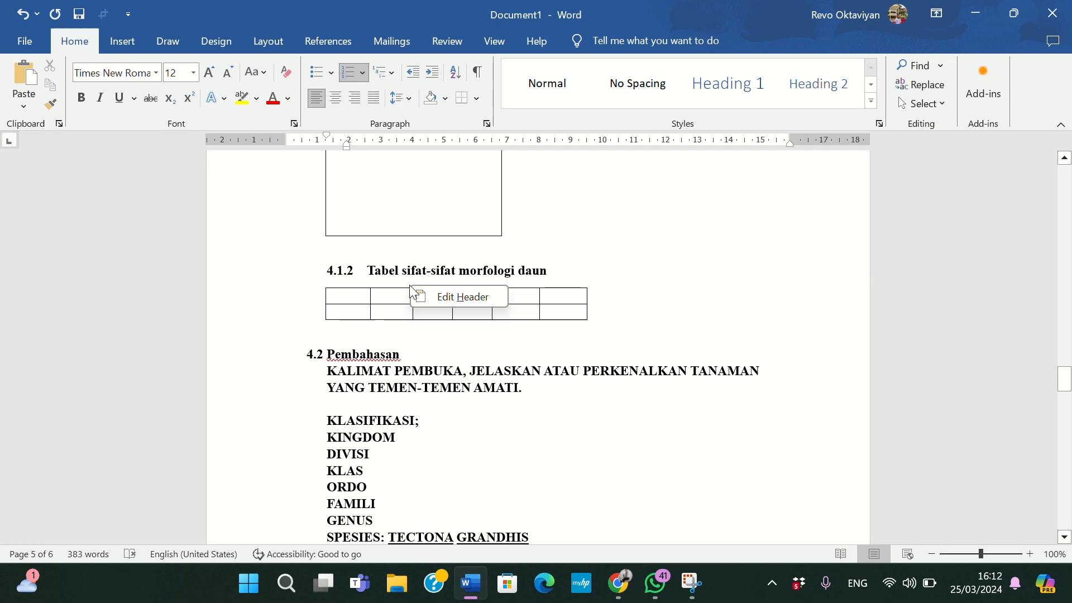
pyautogui.scroll(20, 411, 291)
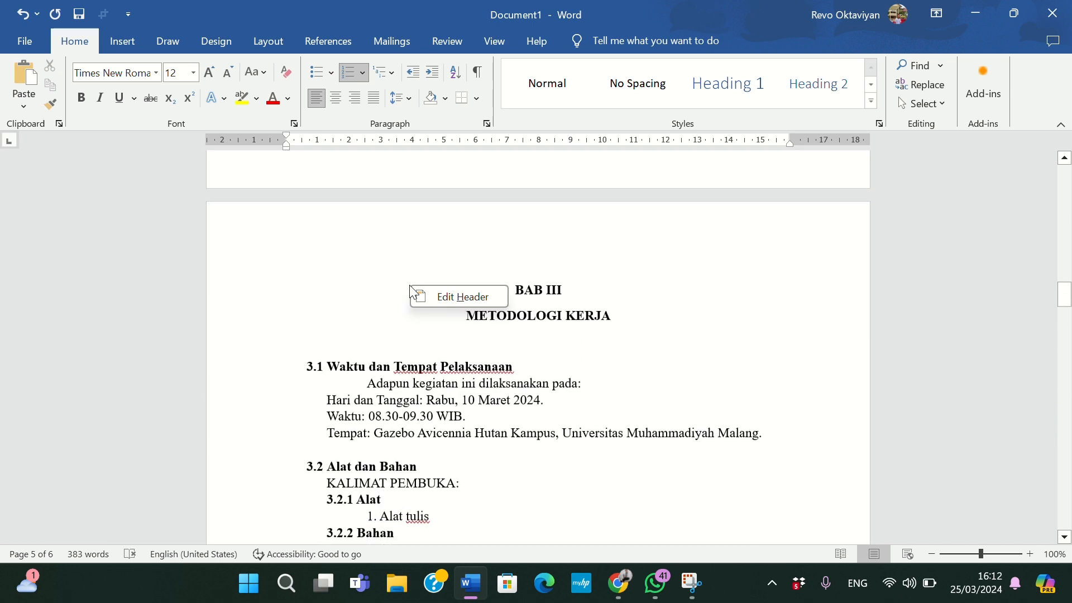
pyautogui.scroll(20, 411, 291)
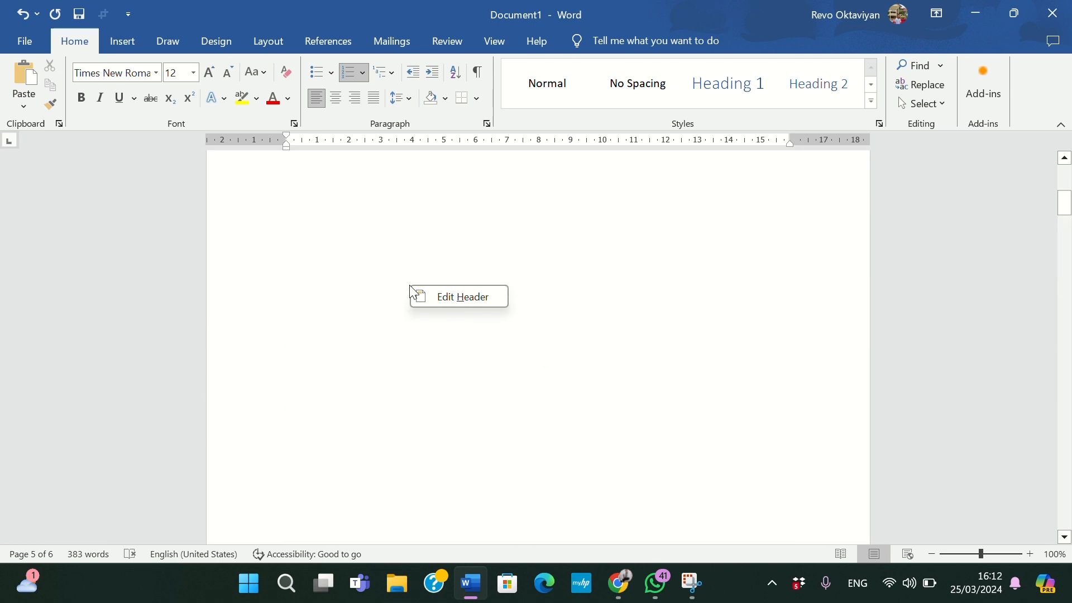
pyautogui.scroll(-1, 411, 291)
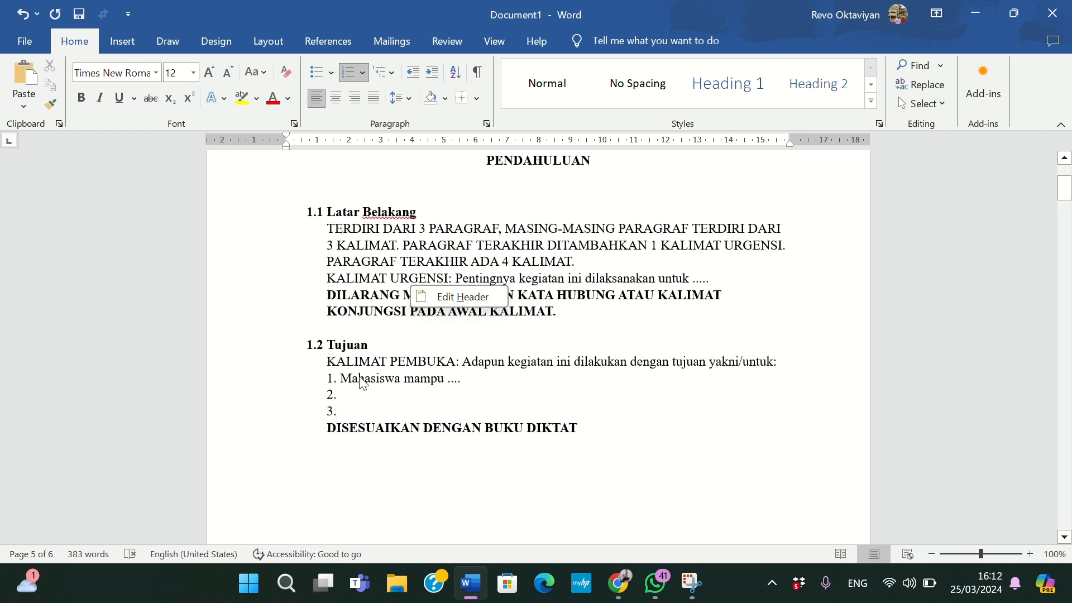
pyautogui.click(335, 344)
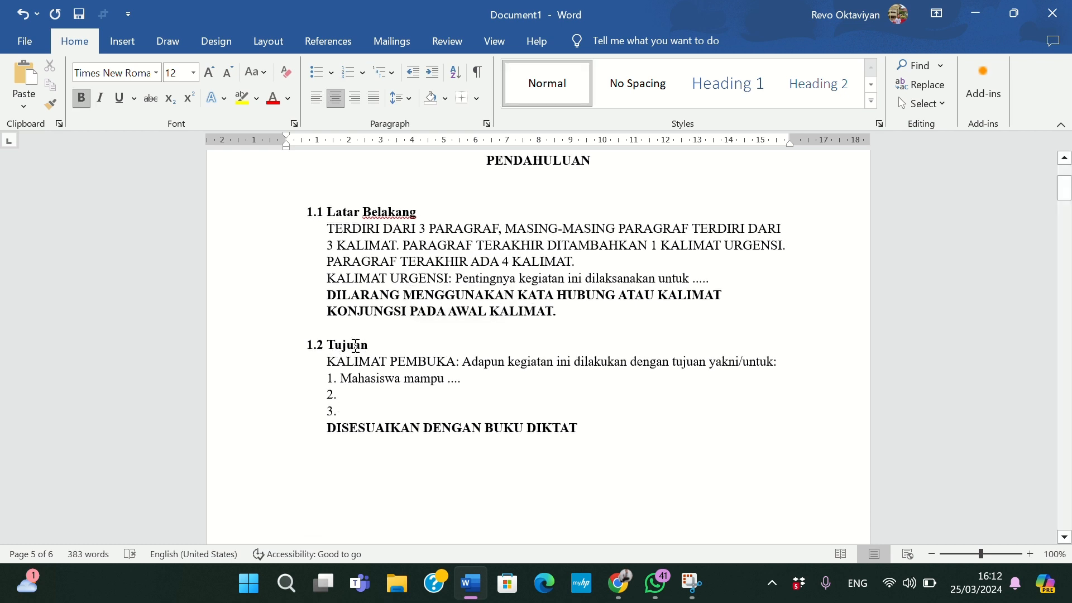
pyautogui.moveTo(360, 345); pyautogui.dragTo(412, 353)
pyautogui.scroll(-9, 411, 352)
pyautogui.scroll(9, 411, 353)
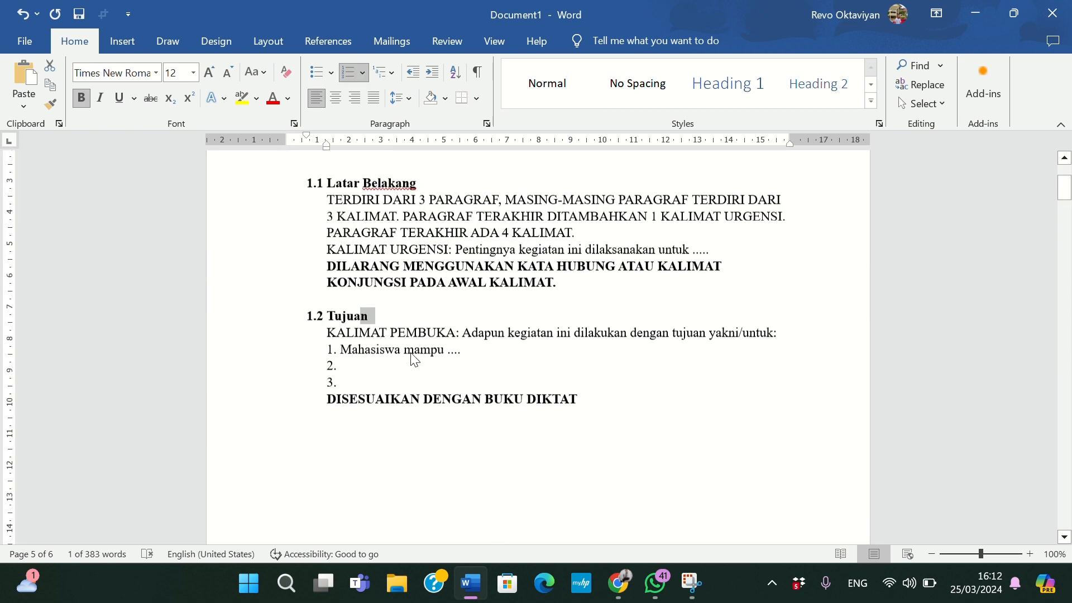
pyautogui.moveTo(335, 389); pyautogui.dragTo(416, 428)
pyautogui.scroll(-1, 419, 430)
pyautogui.scroll(-20, 418, 427)
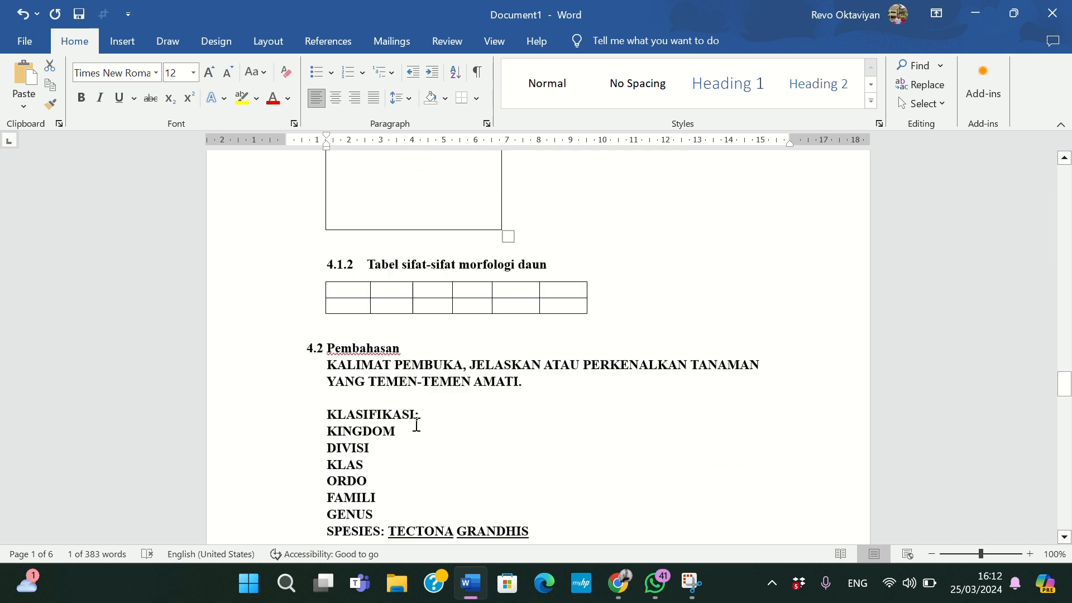
pyautogui.scroll(8, 414, 424)
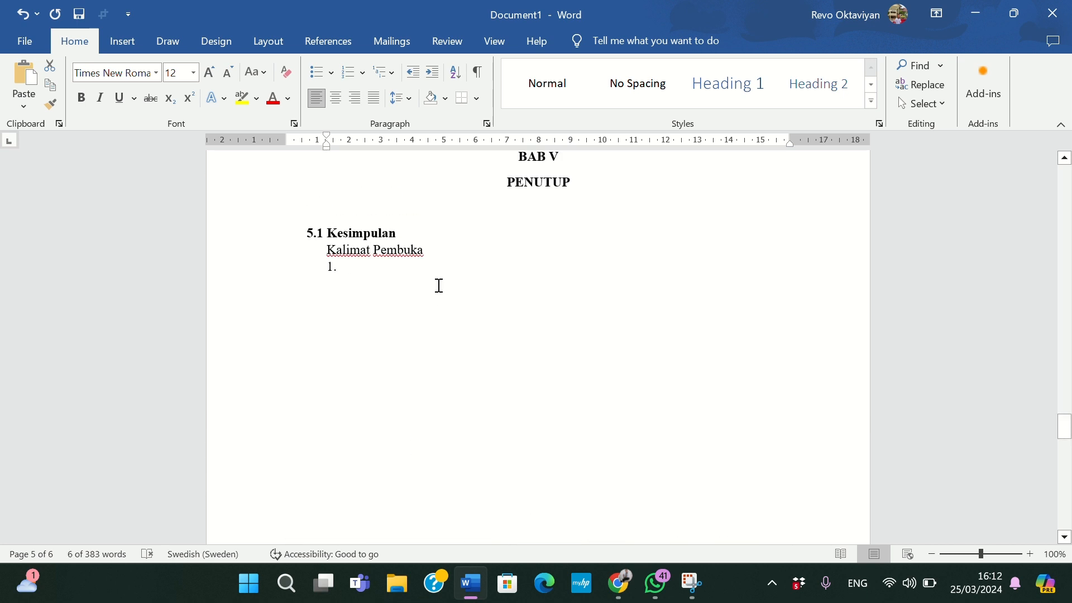
pyautogui.click(435, 266)
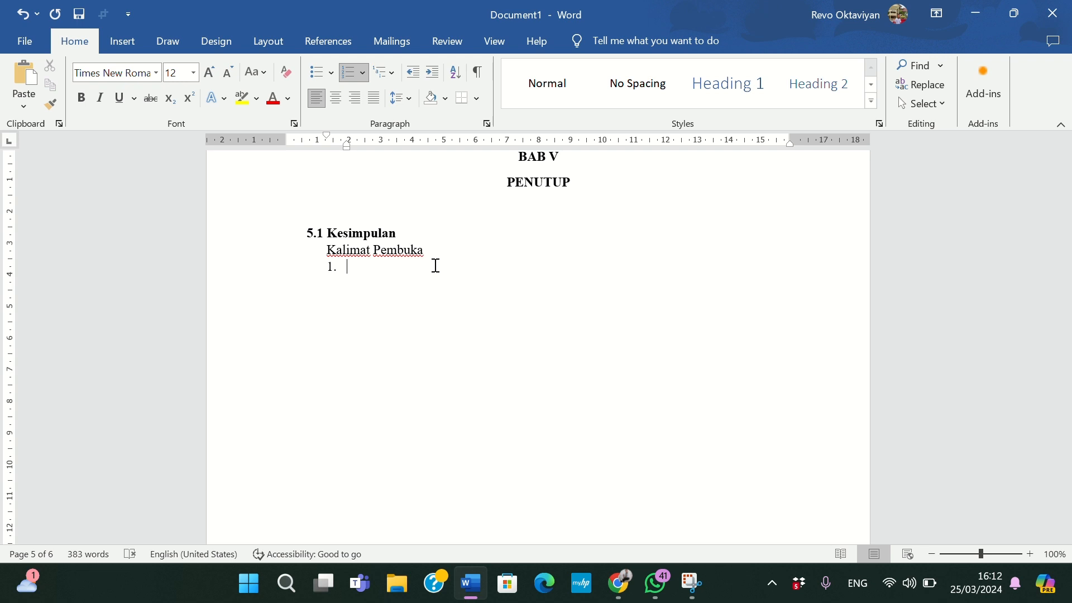
# Step: Fill list item 1 under 5.1 Kesimpulan with "DAUN TECTONA GRANDHIS MERUPAKAN DAUN YANG TIDAK LENGKAP KARENA BLALBALABAL"
pyautogui.write('DAUN T')
pyautogui.write('ECTONA G')
pyautogui.write('RAND')
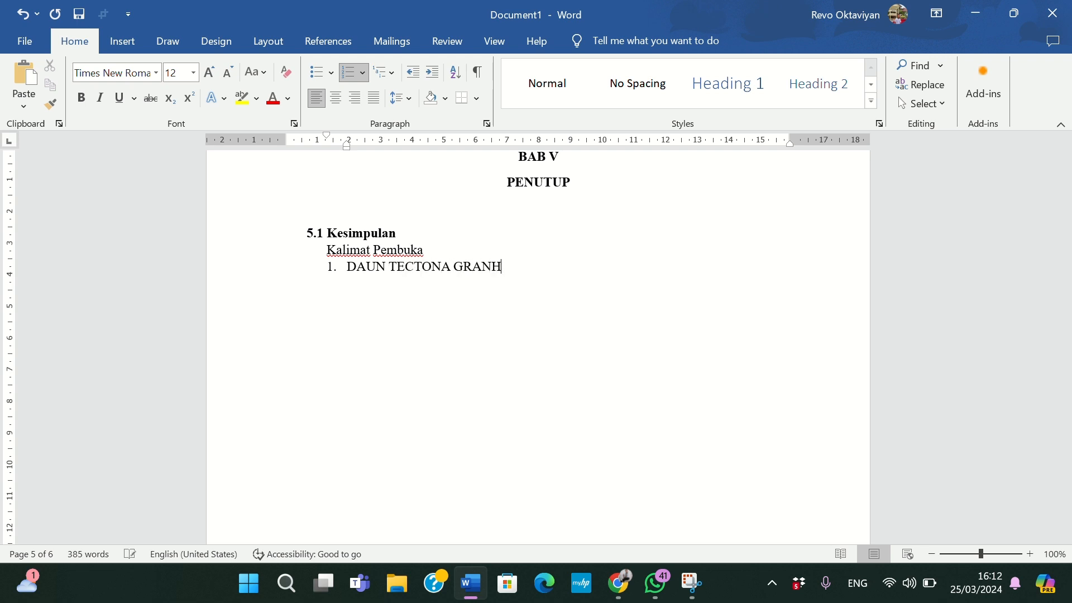
pyautogui.press('Left')
pyautogui.write('MERUPAKAN DAU')
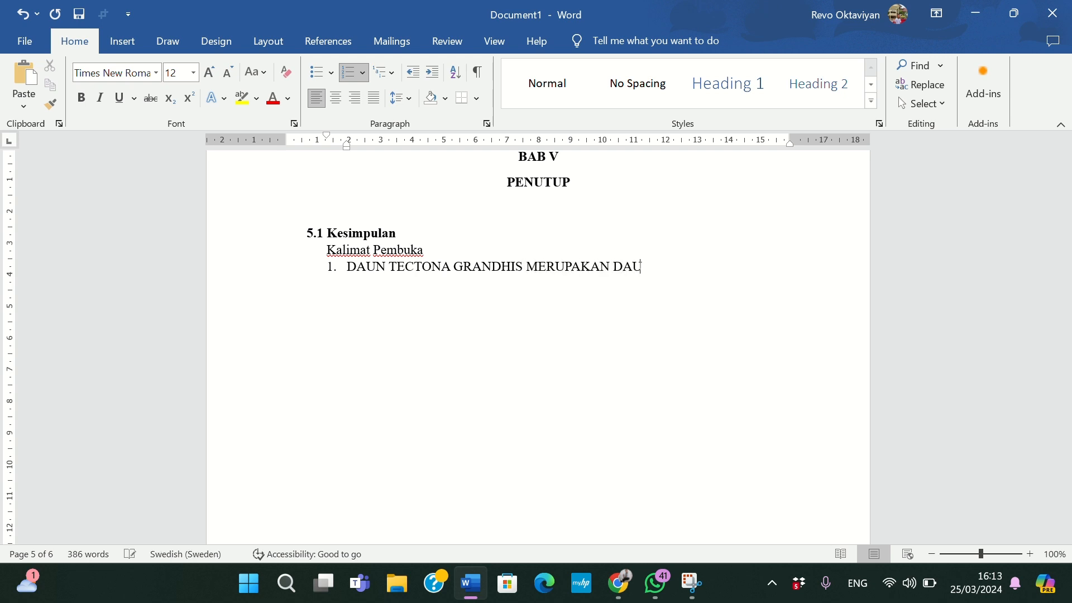
pyautogui.write('N YANG TIDAK LENGKAP')
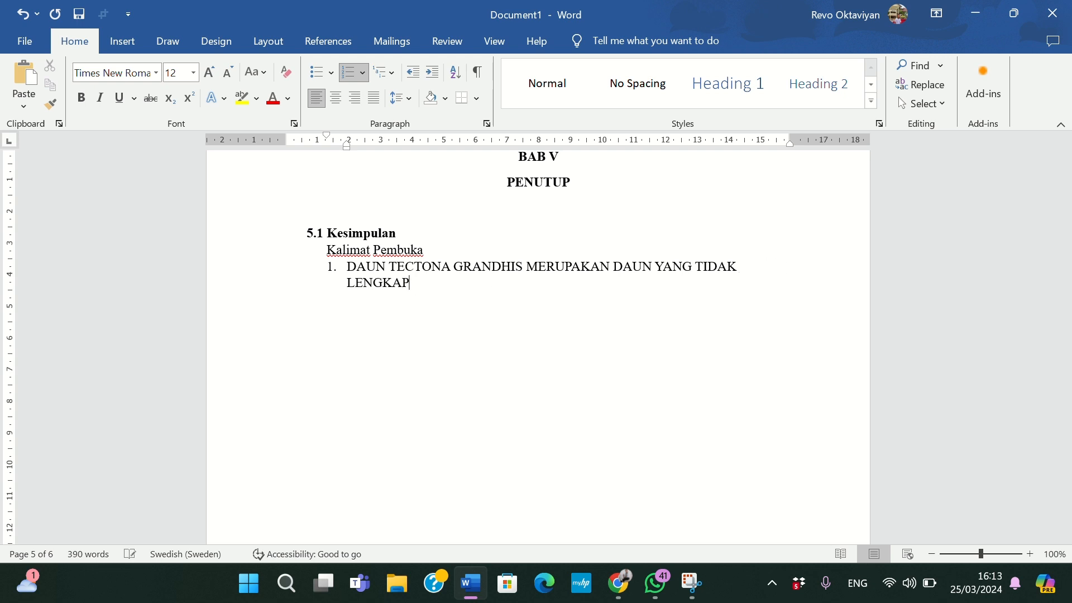
pyautogui.write(' KARENA BLALBALABAL')
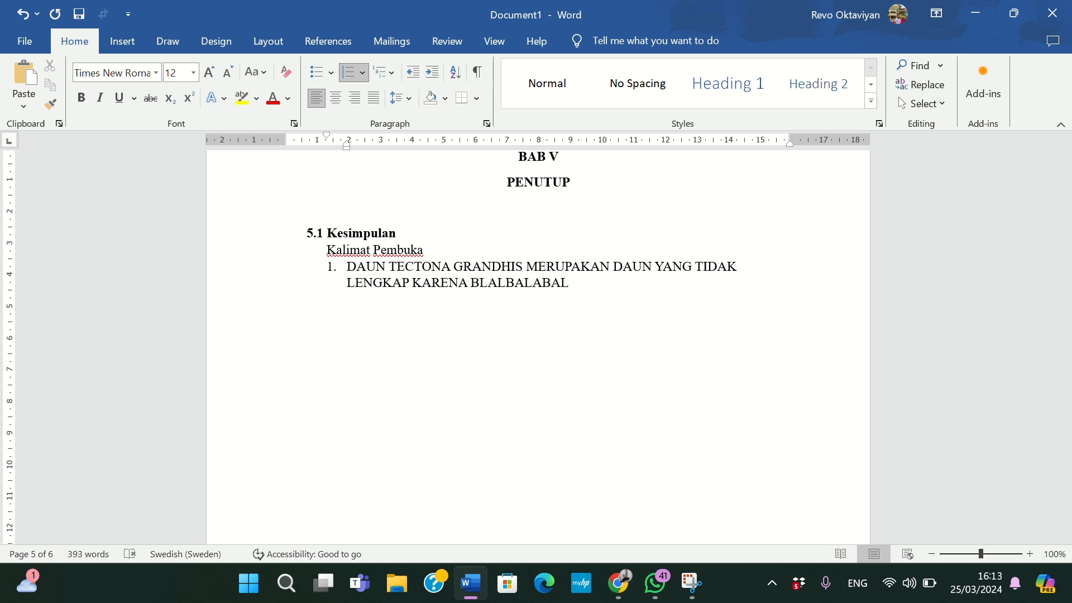
pyautogui.press('Return')
pyautogui.write('DAUN LENGKAP ')
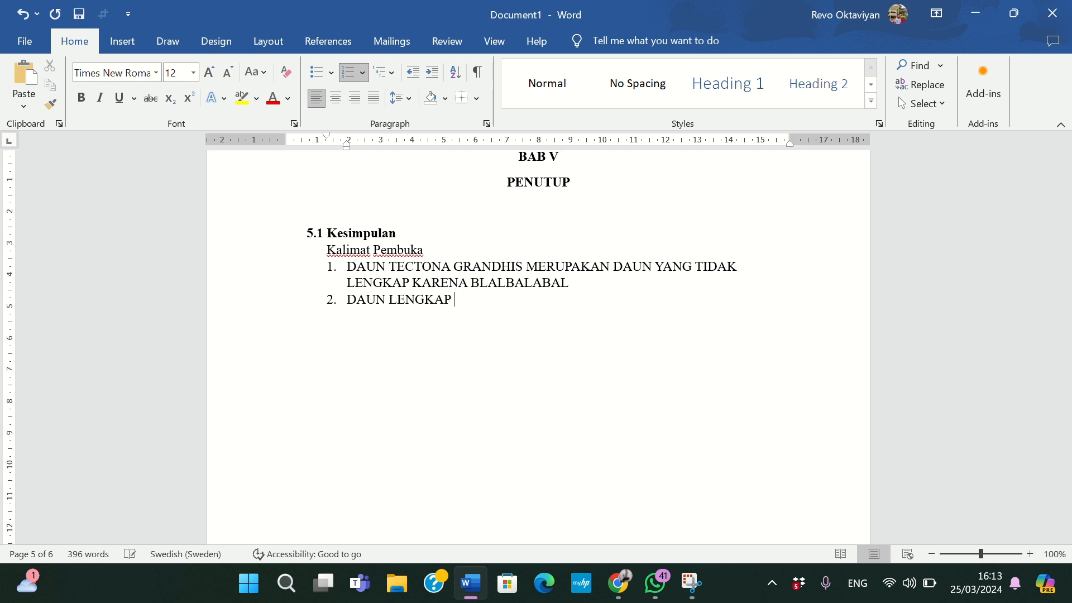
pyautogui.write('TERDIRI DARI')
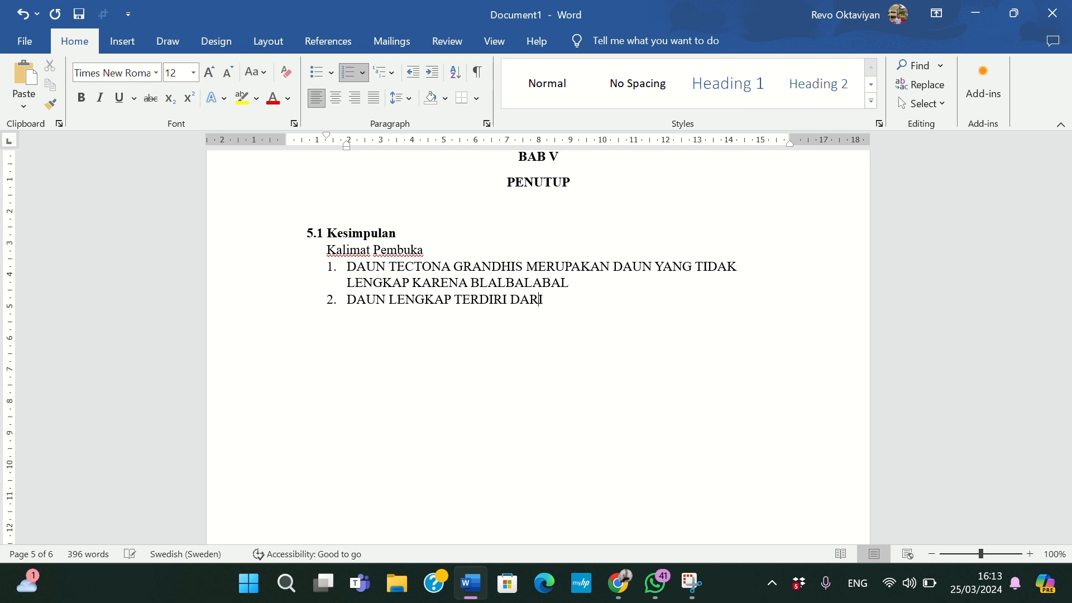
pyautogui.write(' 3 BAGIAN')
pyautogui.press('BackSpace')
pyautogui.press('BackSpace')
pyautogui.press('BackSpace')
pyautogui.press('BackSpace')
pyautogui.press('BackSpace')
pyautogui.press('BackSpace')
pyautogui.press('BackSpace')
pyautogui.press('BackSpace')
pyautogui.press('BackSpace')
pyautogui.press('BackSpace')
pyautogui.press('BackSpace')
pyautogui.press('BackSpace')
pyautogui.press('BackSpace')
pyautogui.press('BackSpace')
pyautogui.press('BackSpace')
pyautogui.press('BackSpace')
pyautogui.press('BackSpace')
pyautogui.press('BackSpace')
pyautogui.press('BackSpace')
pyautogui.press('BackSpace')
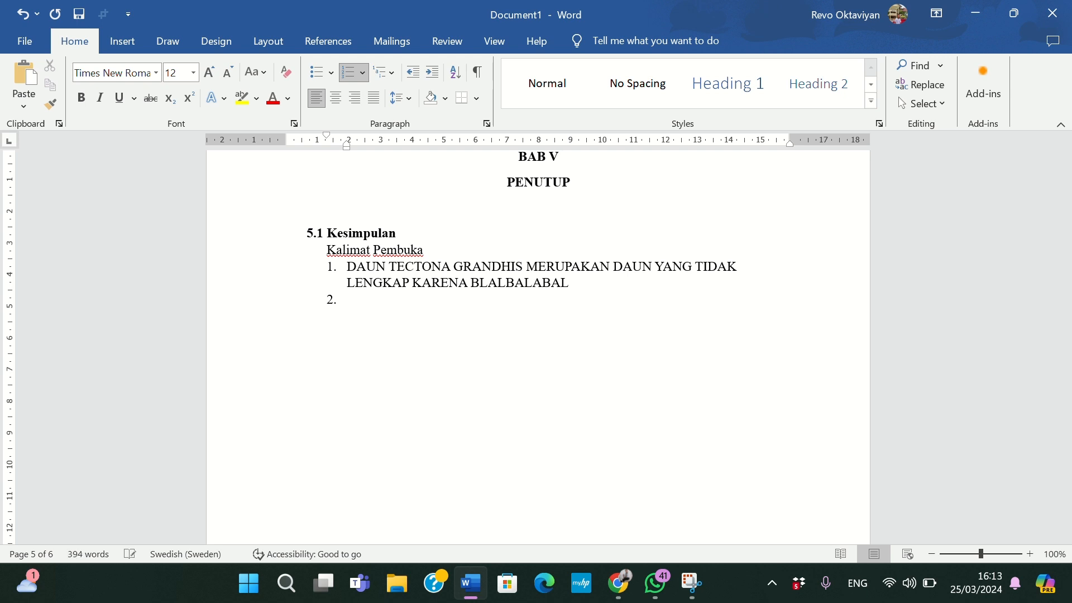
# Step: End the numbered list under 5.1 Kesimpulan and add an indented line reading "5.2 Saran:" below it
pyautogui.scroll(-4, 538, 346)
pyautogui.scroll(3, 538, 346)
pyautogui.press('Return')
pyautogui.press('BackSpace')
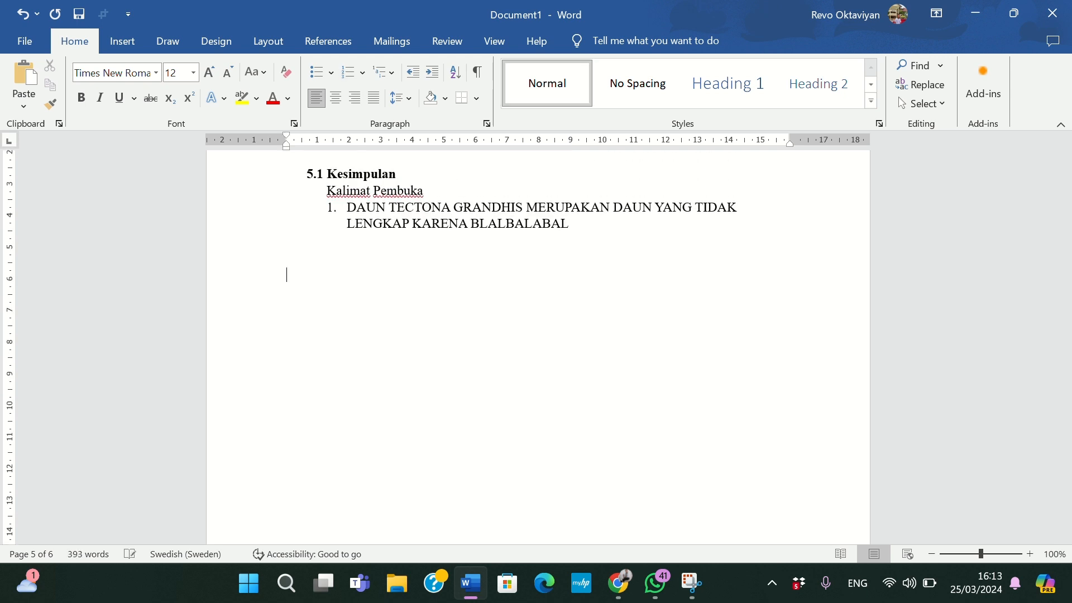
pyautogui.press('Tab')
pyautogui.press('BackSpace')
pyautogui.press('Tab')
pyautogui.write('5.2 sARAN')
pyautogui.press('BackSpace')
pyautogui.press('BackSpace')
pyautogui.press('BackSpace')
pyautogui.press('BackSpace')
pyautogui.press('BackSpace')
pyautogui.write('Saran')
pyautogui.write(':')
# Step: Remove the colon after "5.2 Saran" and enter "Kalimat pembuka:" with an empty numbered item 1 beneath that heading
pyautogui.write('Ka')
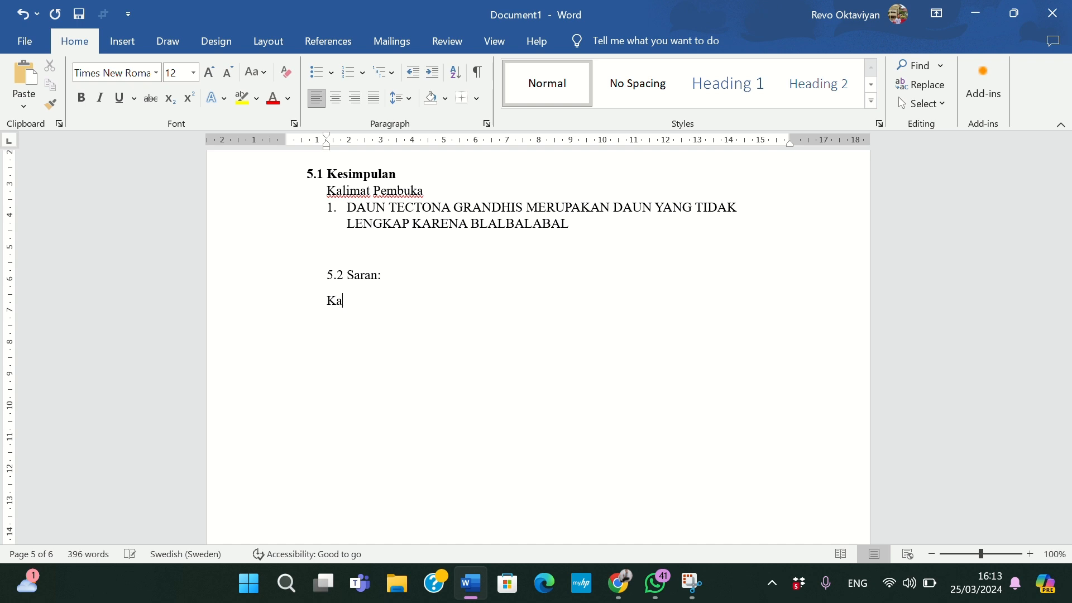
pyautogui.write('li')
pyautogui.press('BackSpace')
pyautogui.press('BackSpace')
pyautogui.press('BackSpace')
pyautogui.press('BackSpace')
pyautogui.press('Right')
pyautogui.press('Right')
pyautogui.press('BackSpace')
pyautogui.write('Kalimat pembuka:')
pyautogui.press('Return')
pyautogui.write('1.')
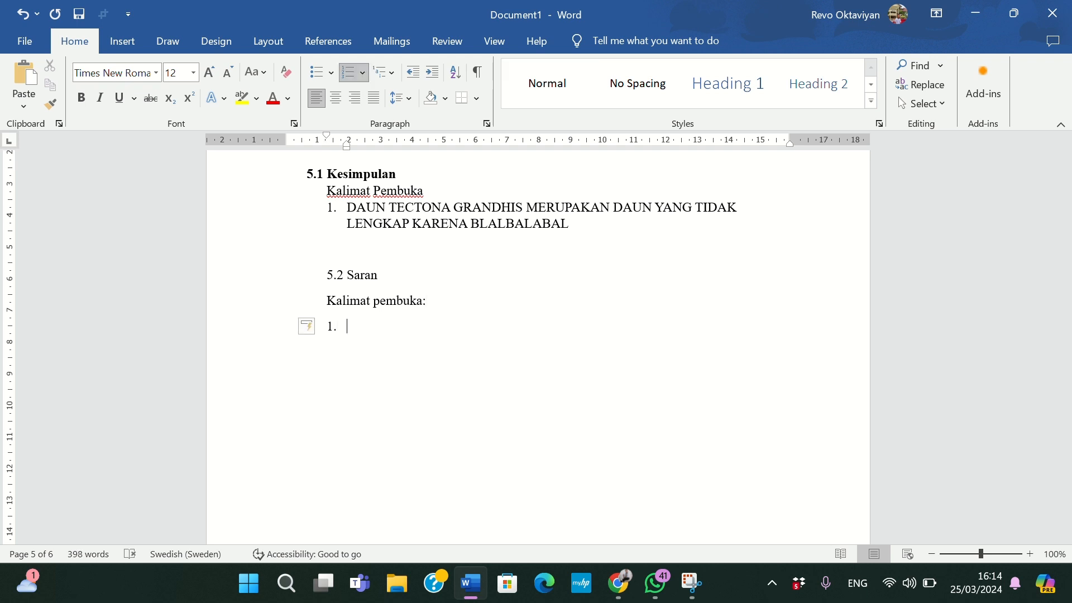
# Step: Review the BUKU and JURNAL citation formats and examples under DAFTAR PUSTAKA, and return to the start of the document
pyautogui.scroll(2, 535, 346)
pyautogui.scroll(-6, 536, 346)
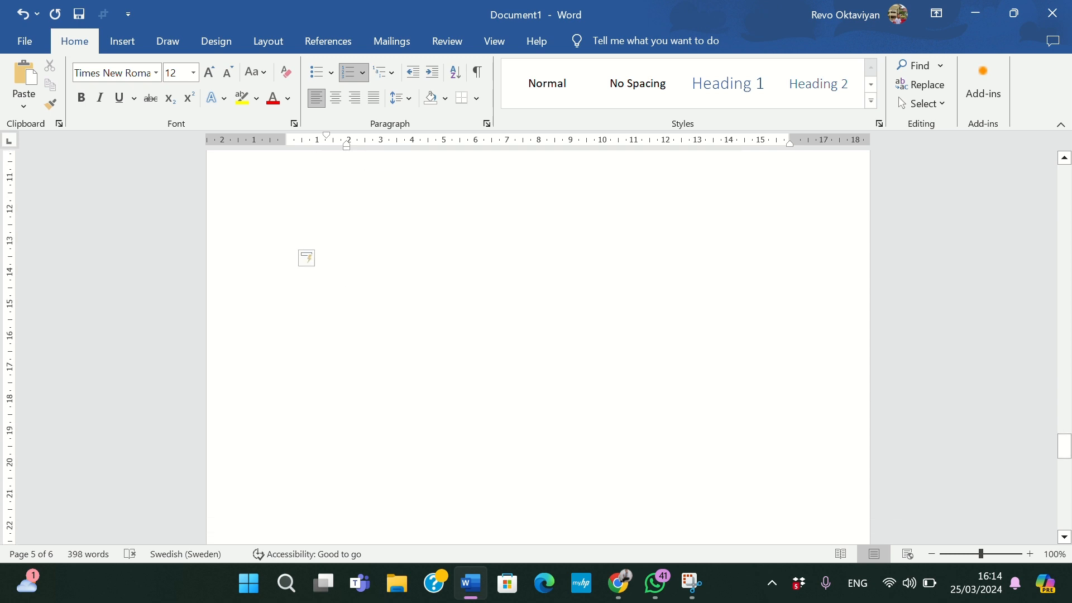
pyautogui.scroll(-10, 536, 335)
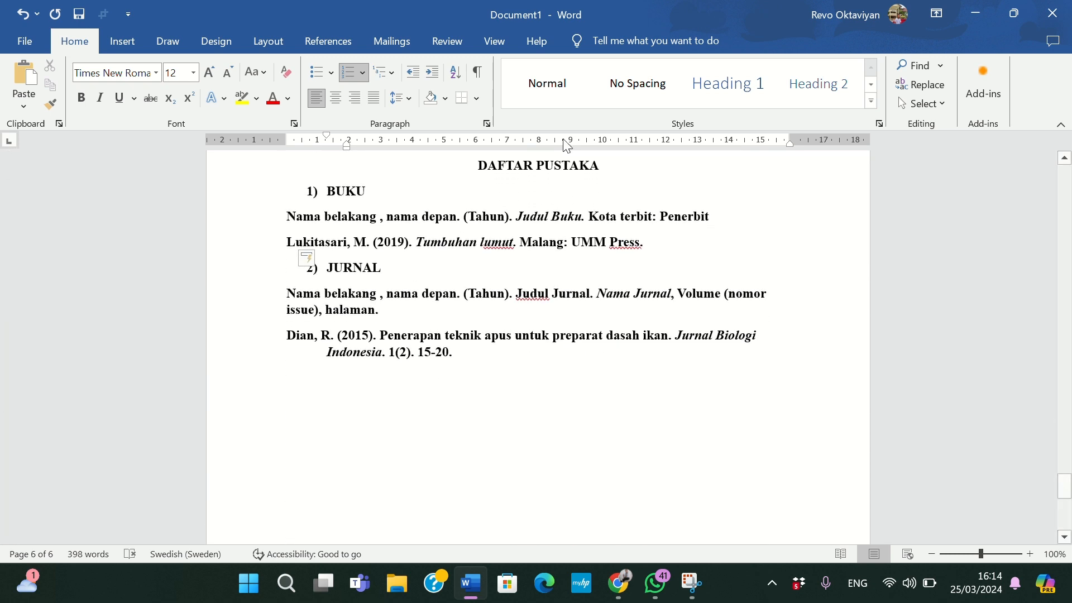
pyautogui.scroll(1, 408, 202)
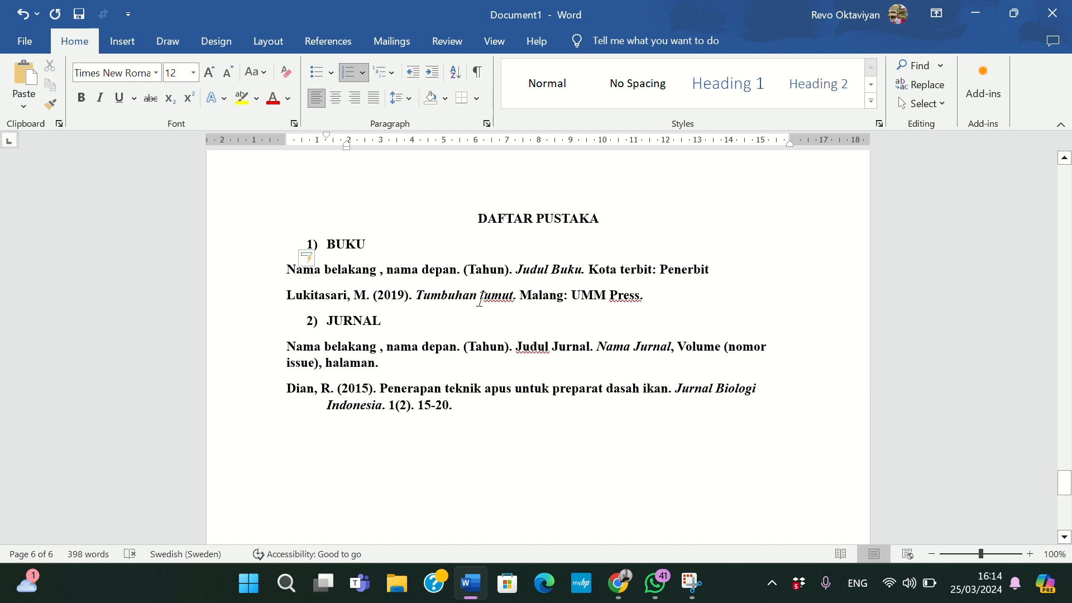
pyautogui.scroll(-1, 497, 300)
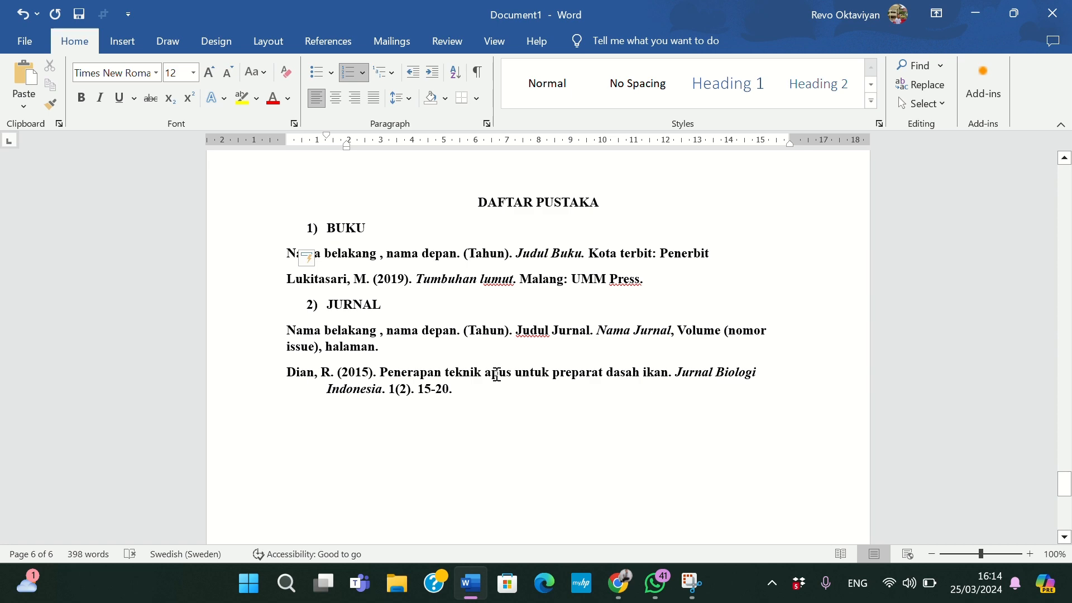
pyautogui.scroll(-5, 497, 374)
pyautogui.scroll(13, 497, 374)
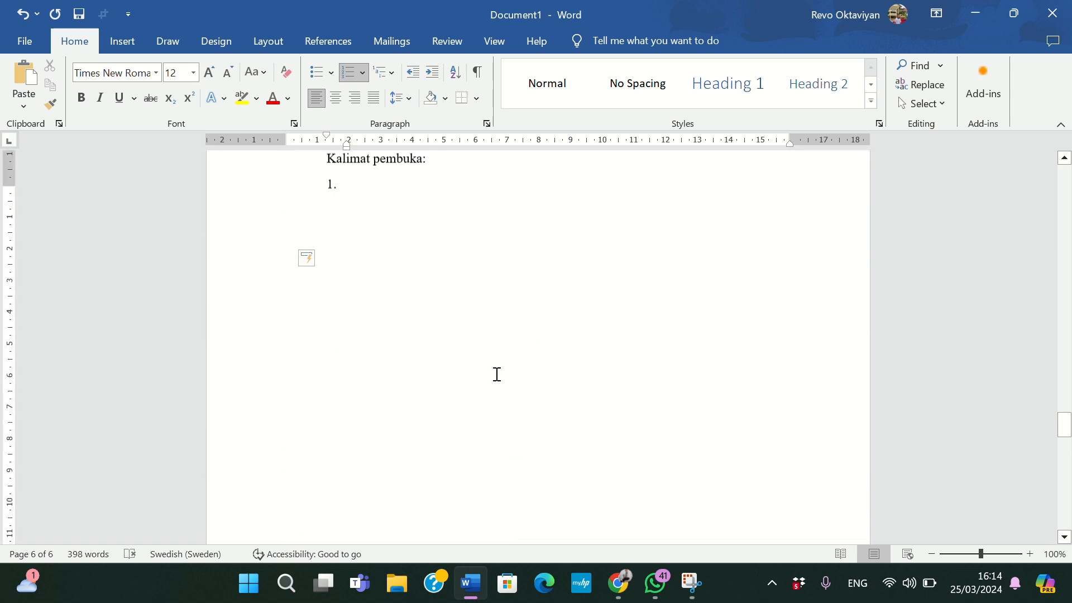
pyautogui.scroll(20, 497, 374)
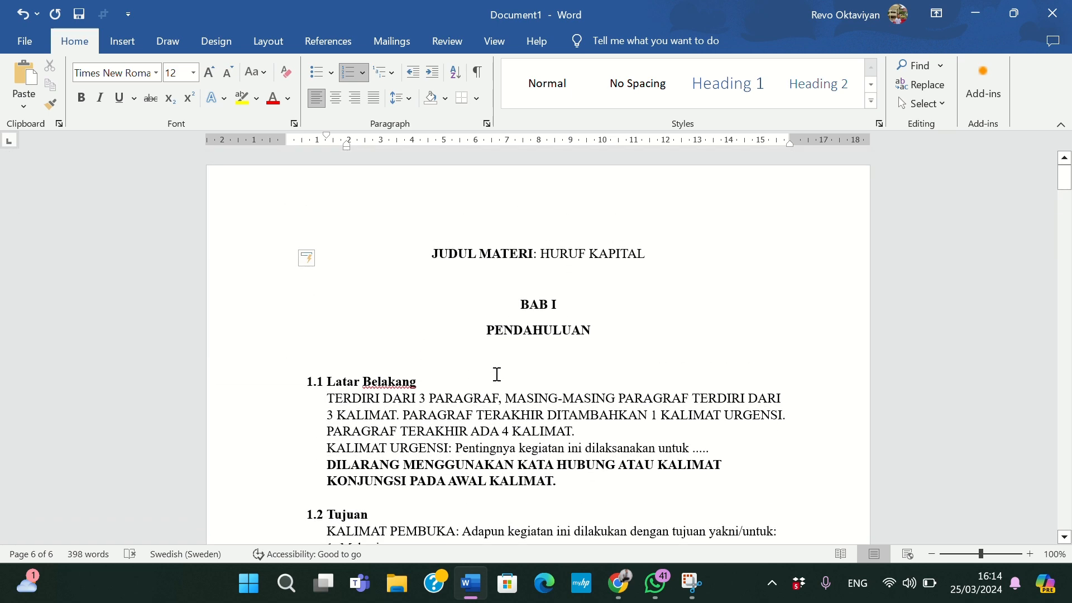